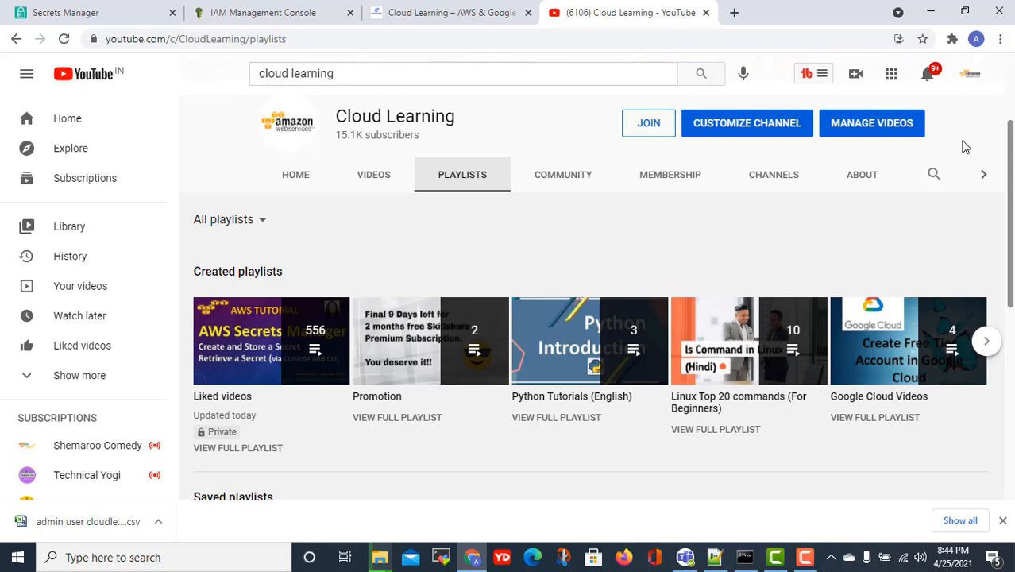
- Review the IAM dashboard showing 1 user, 2 roles, 0 user groups and 0 customer managed policies
click(284, 16)
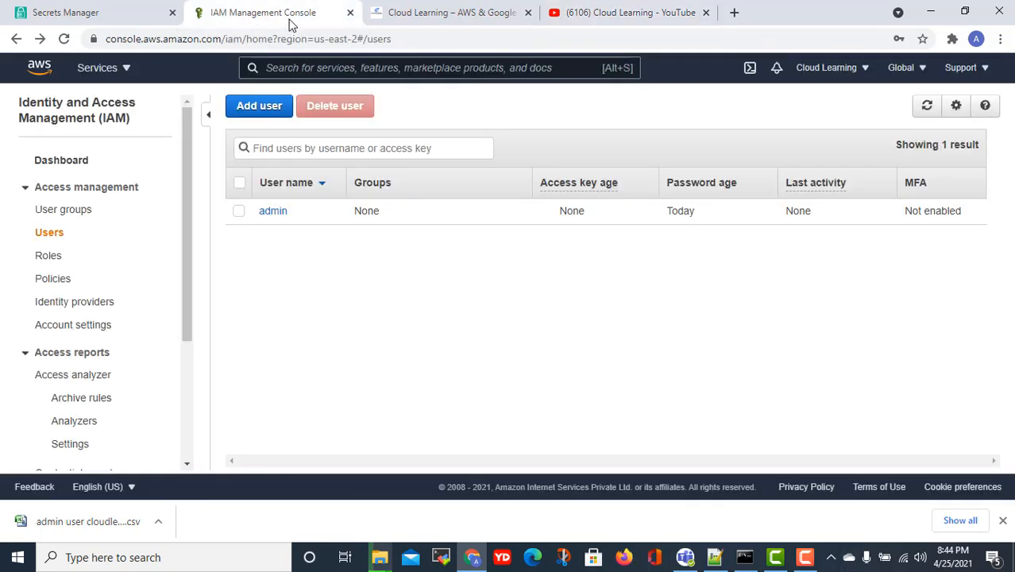
click(61, 161)
scroll(644, 246, down, 5)
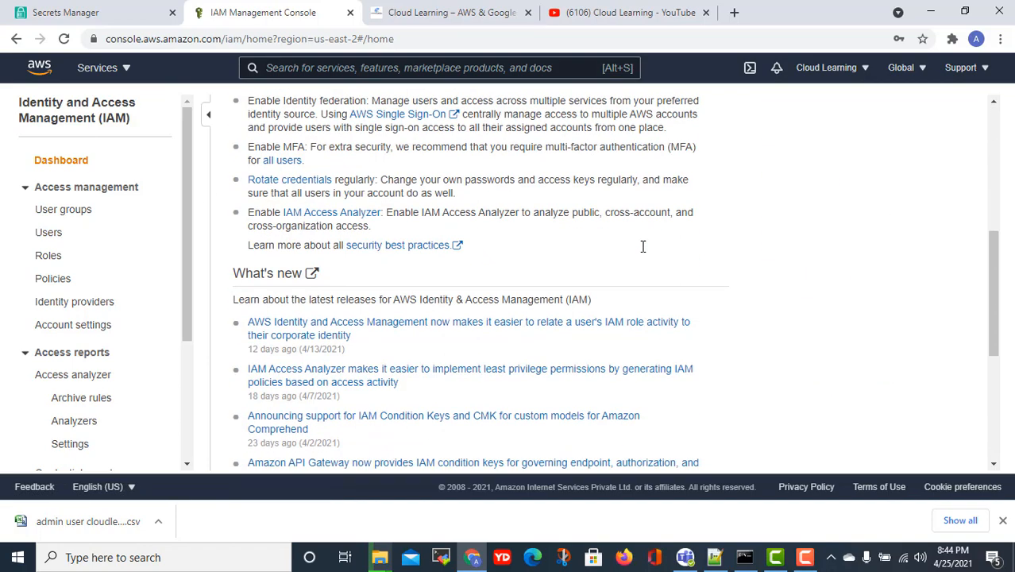
scroll(585, 243, up, 5)
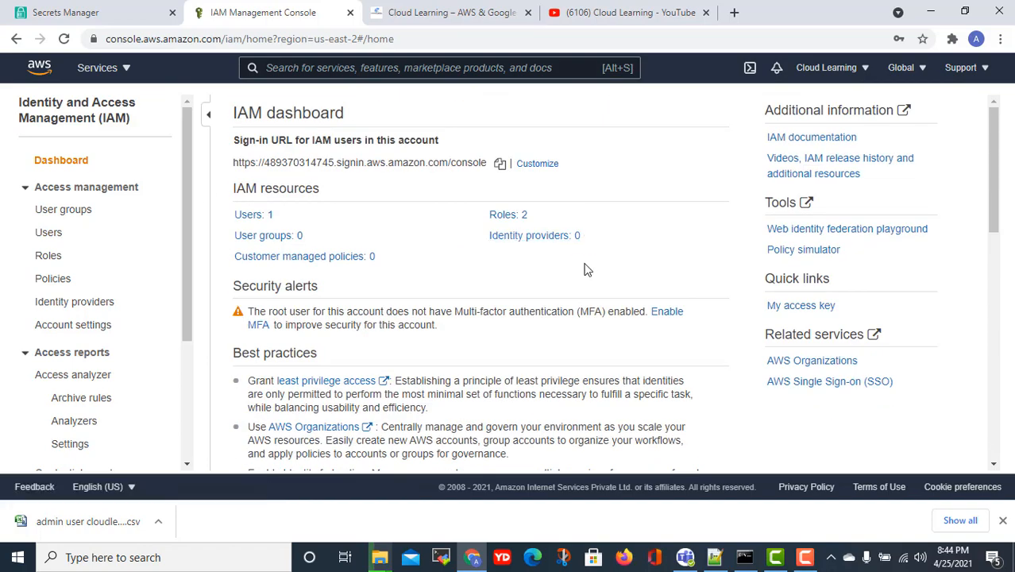
scroll(585, 268, down, 3)
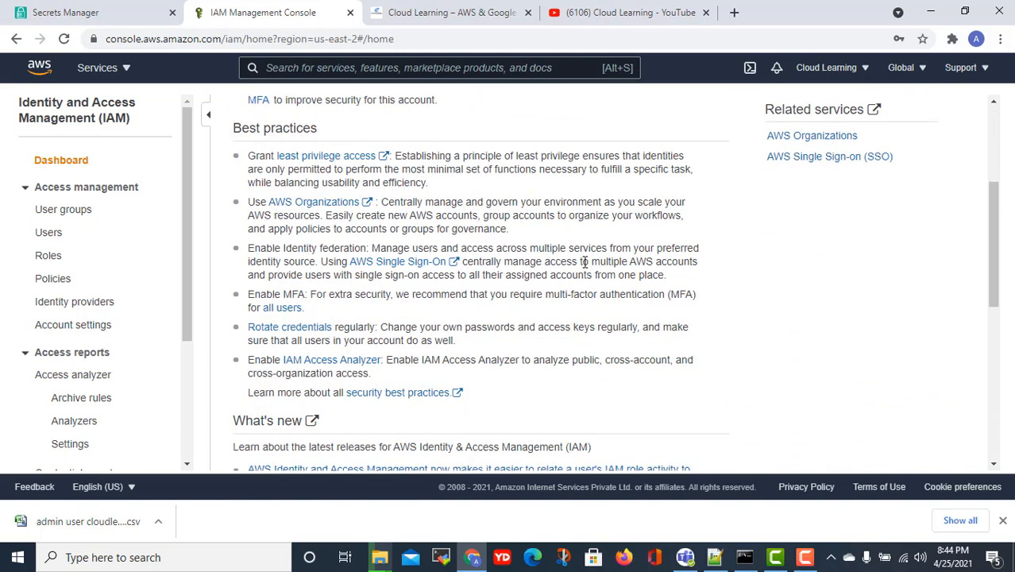
scroll(588, 259, down, 5)
scroll(589, 254, up, 6)
scroll(589, 256, up, 2)
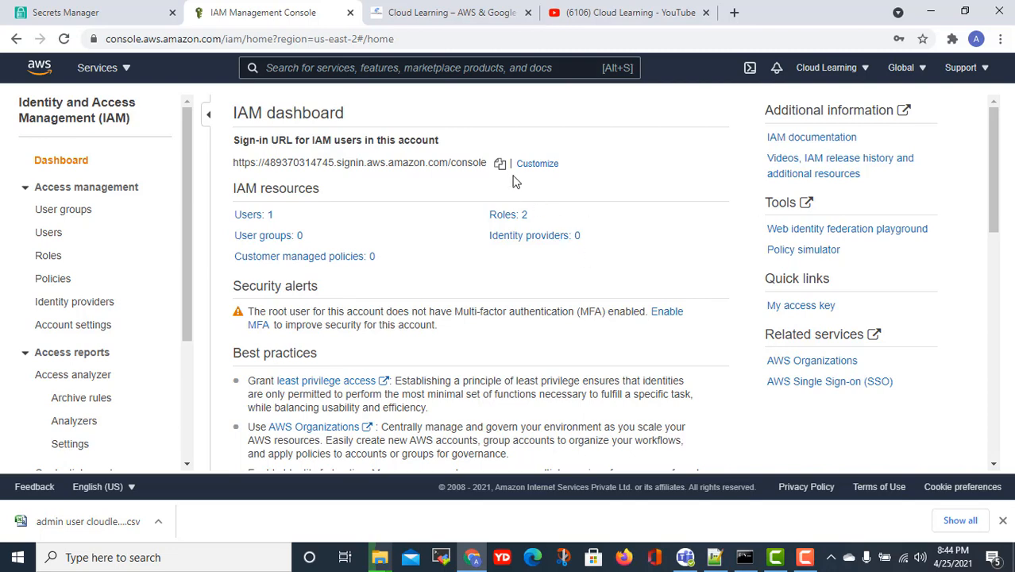
- Clear the leftover 'iam' service search, reload the Secrets Manager list showing WindowsServerKey, then return to IAM
click(78, 17)
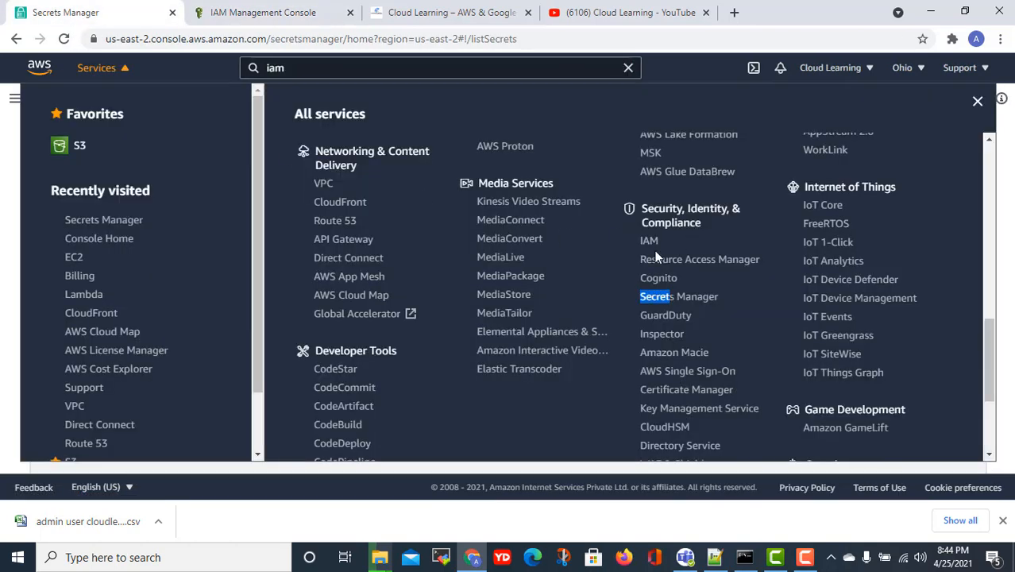
click(10, 169)
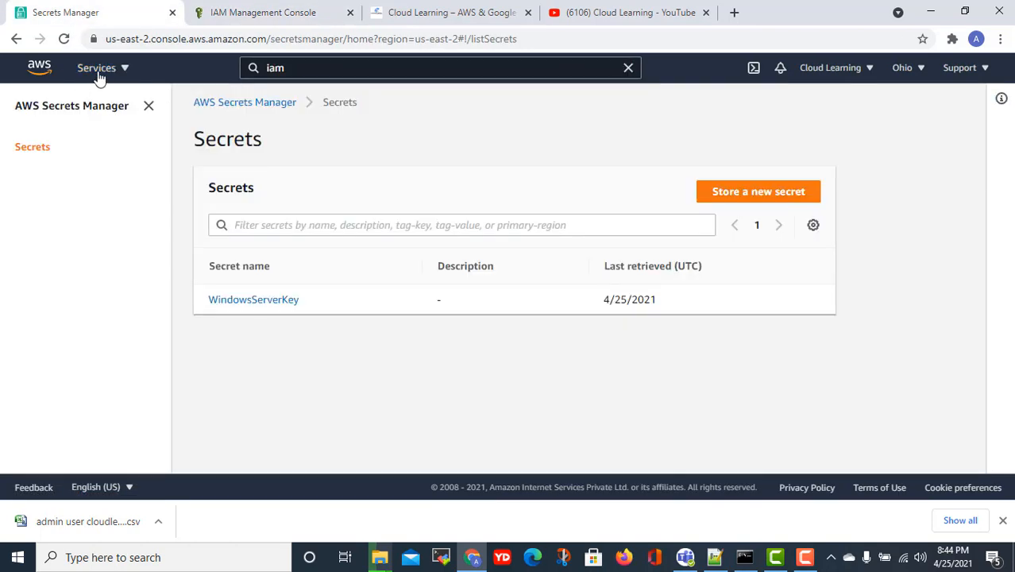
click(284, 69)
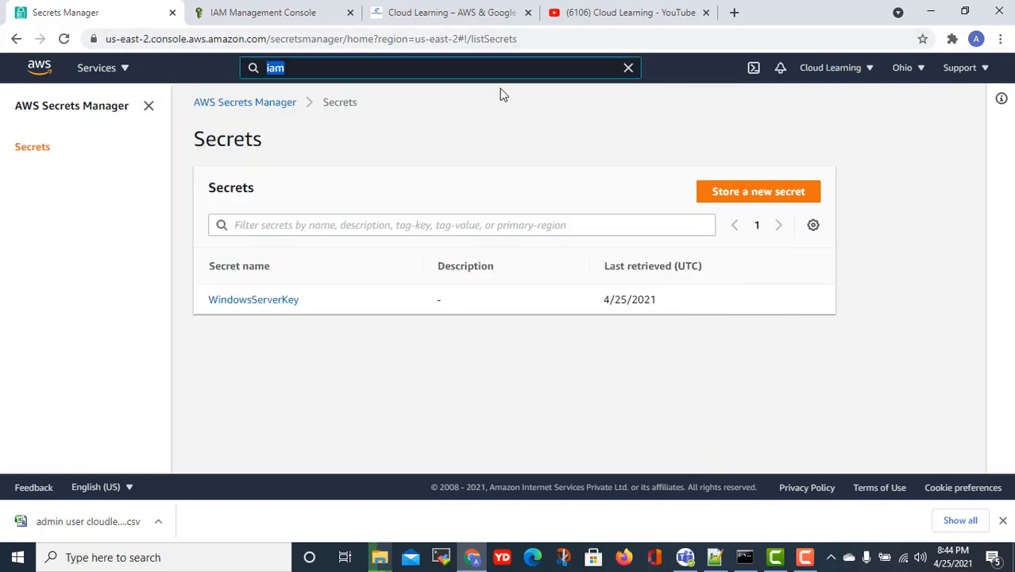
click(629, 69)
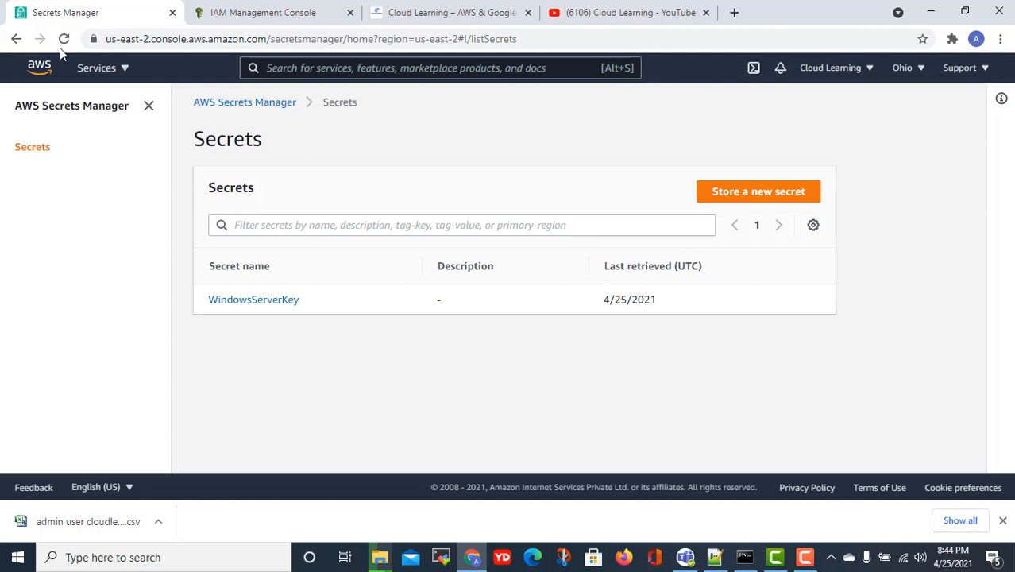
click(103, 68)
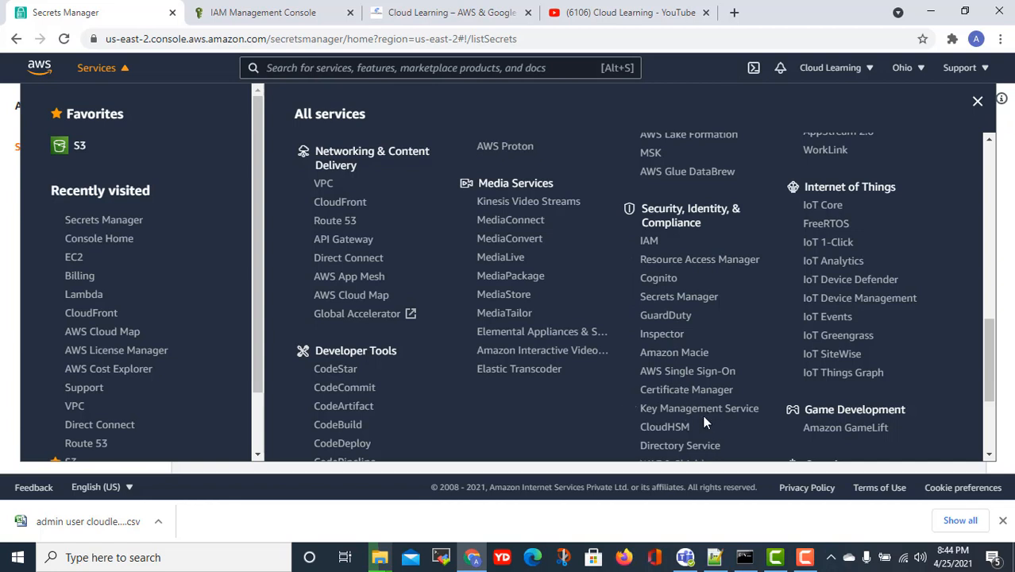
click(672, 299)
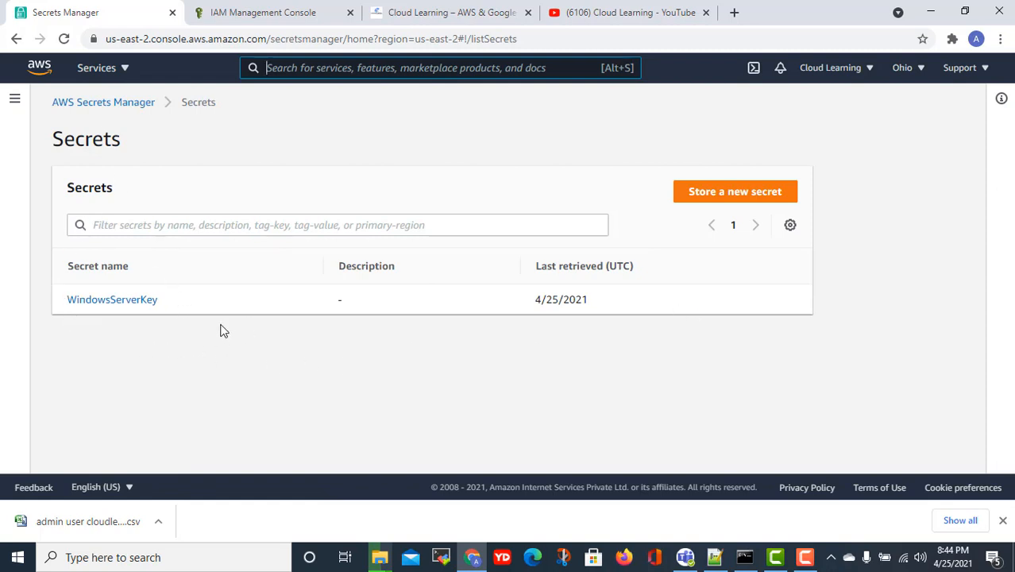
click(239, 12)
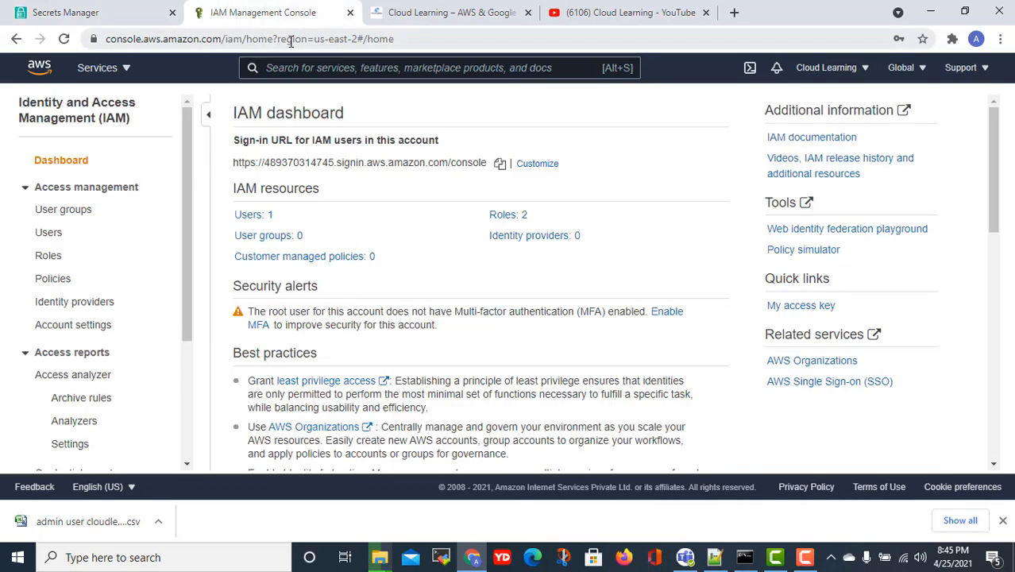
- Search 'aws.amazon.com/secret m', open the AWS Secrets Manager product page, then bring up Command Prompt
click(285, 40)
text(aws.amazon.com/)
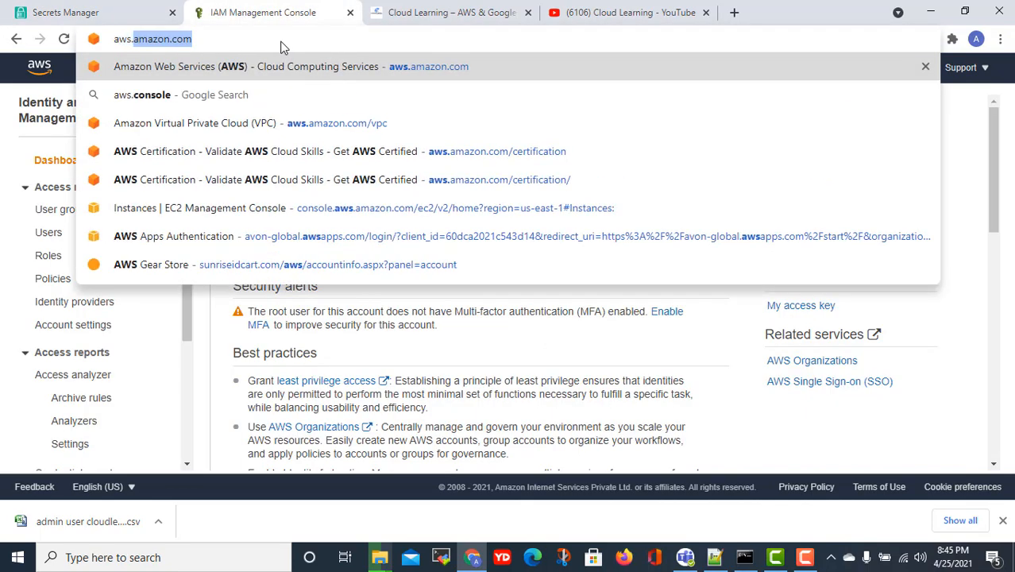
text(secre)
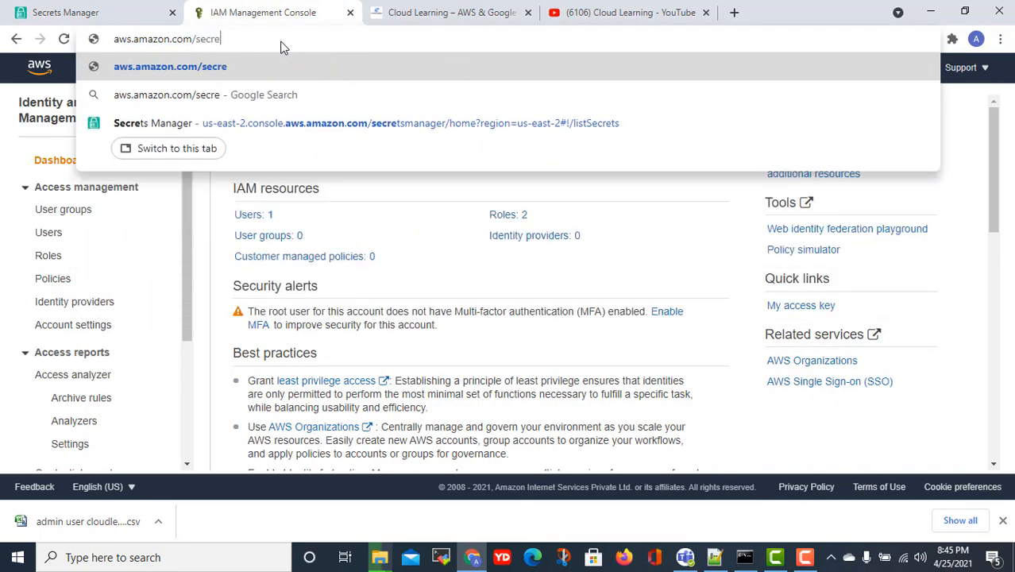
text(t m)
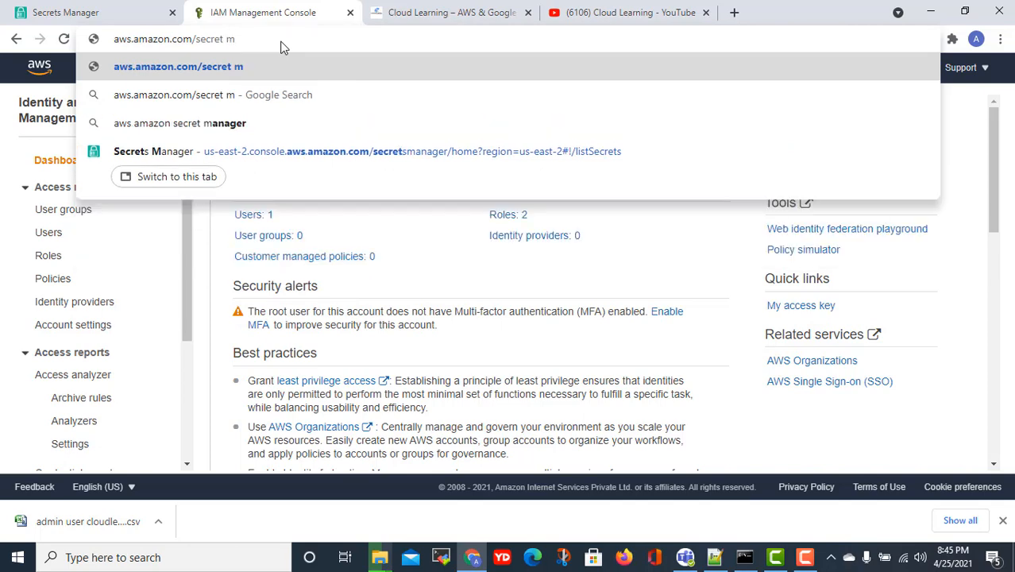
key(Down)
key(Down)
key(Return)
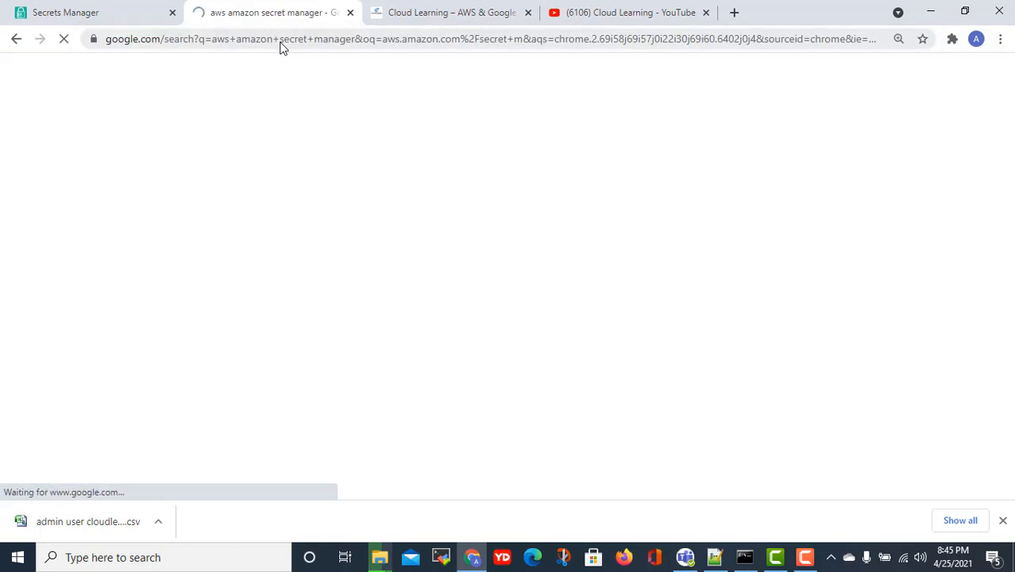
click(256, 264)
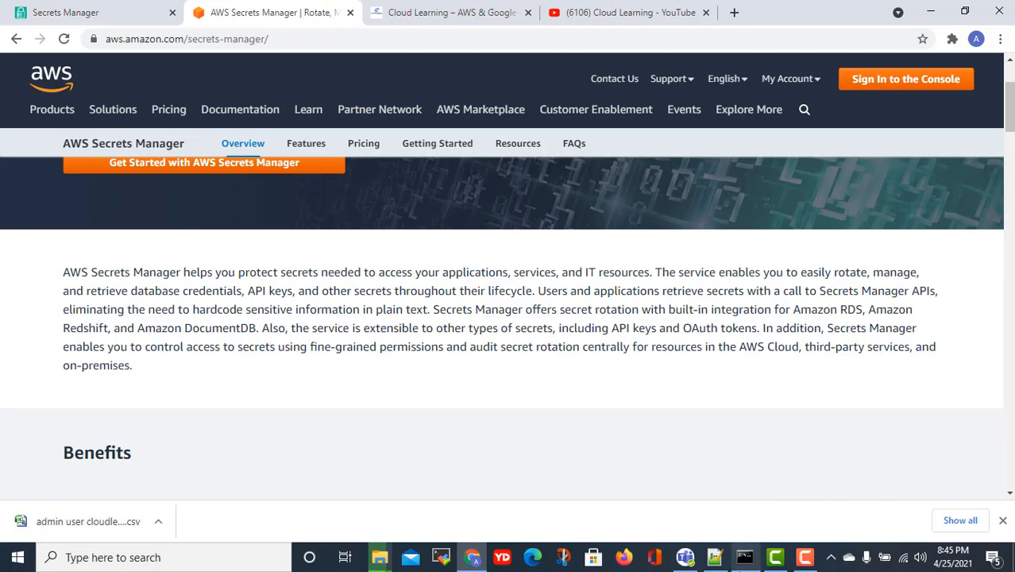
click(745, 558)
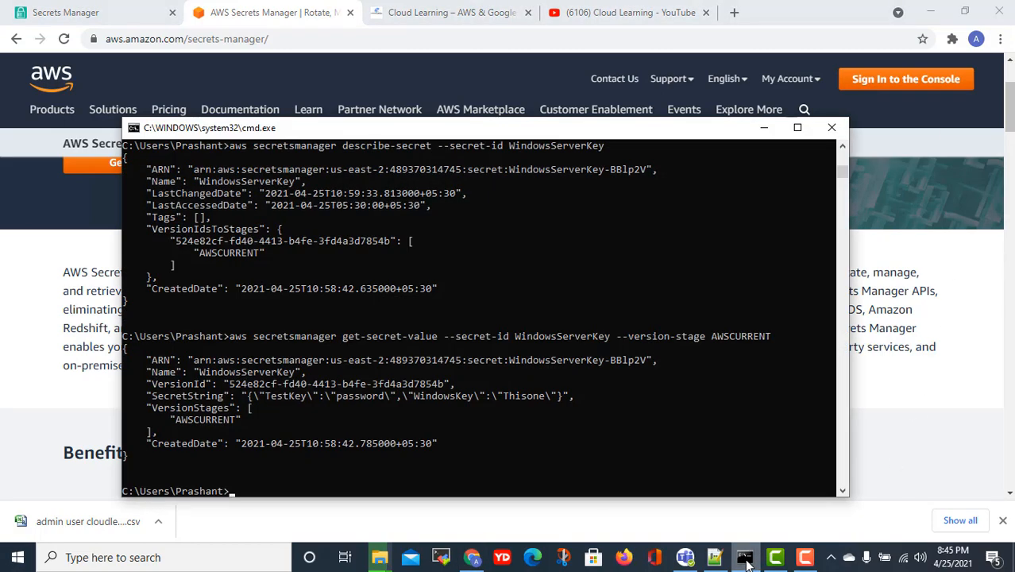
- Minimize the Command Prompt window holding earlier WindowsServerKey describe-secret and get-secret-value output
click(747, 560)
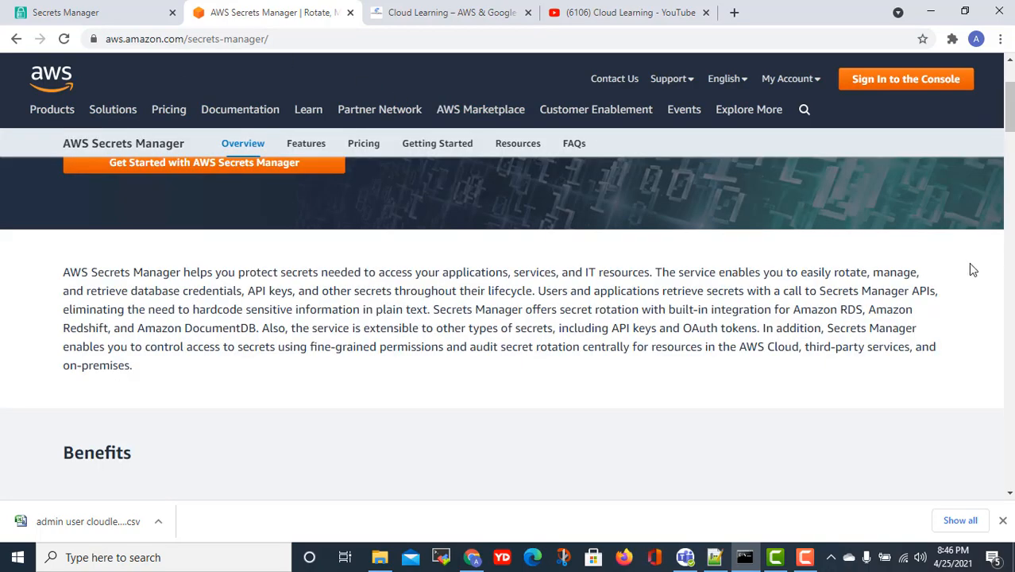
scroll(739, 378, down, 3)
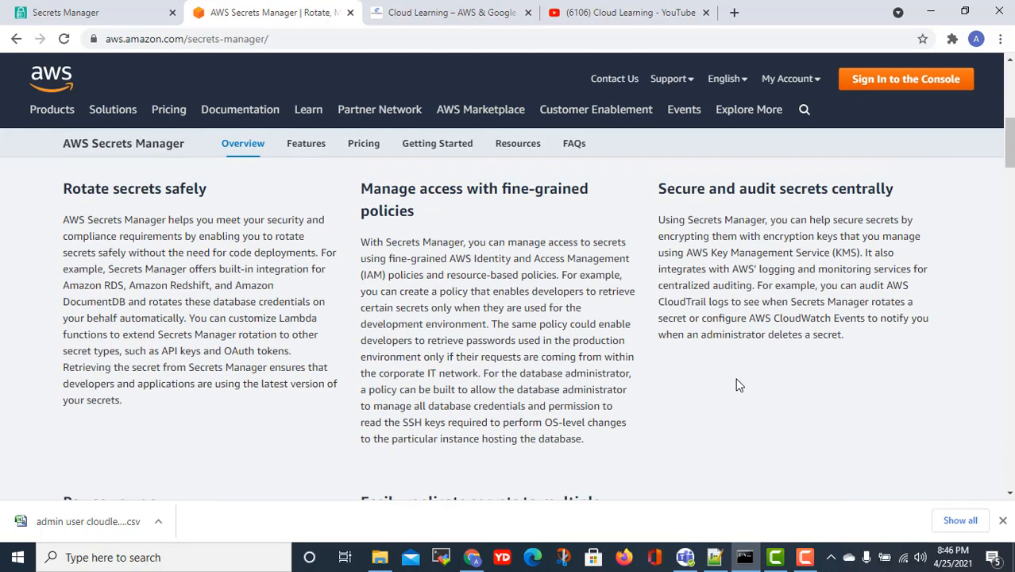
scroll(737, 380, up, 1)
scroll(675, 349, down, 1)
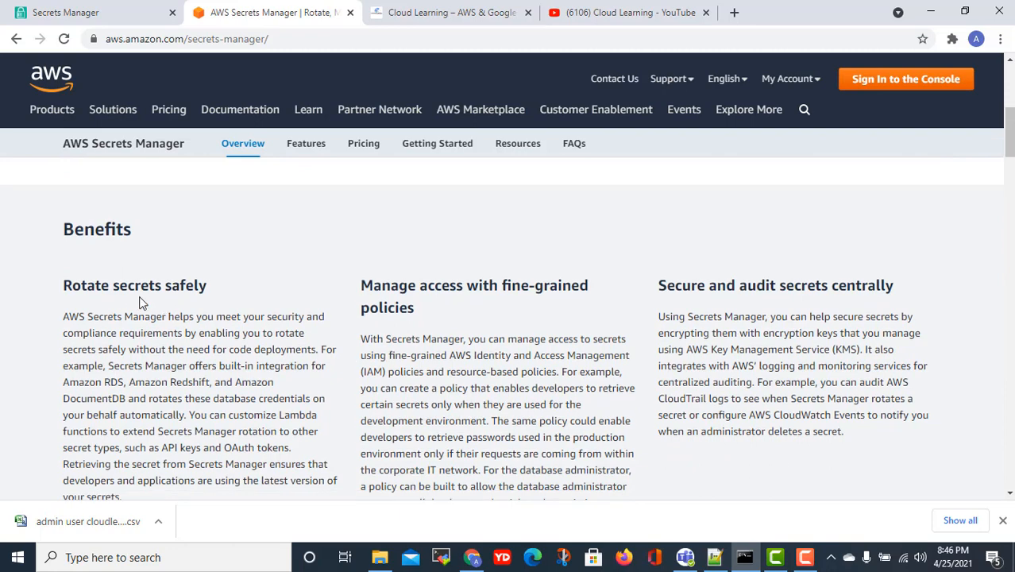
drag(83, 284, 157, 291)
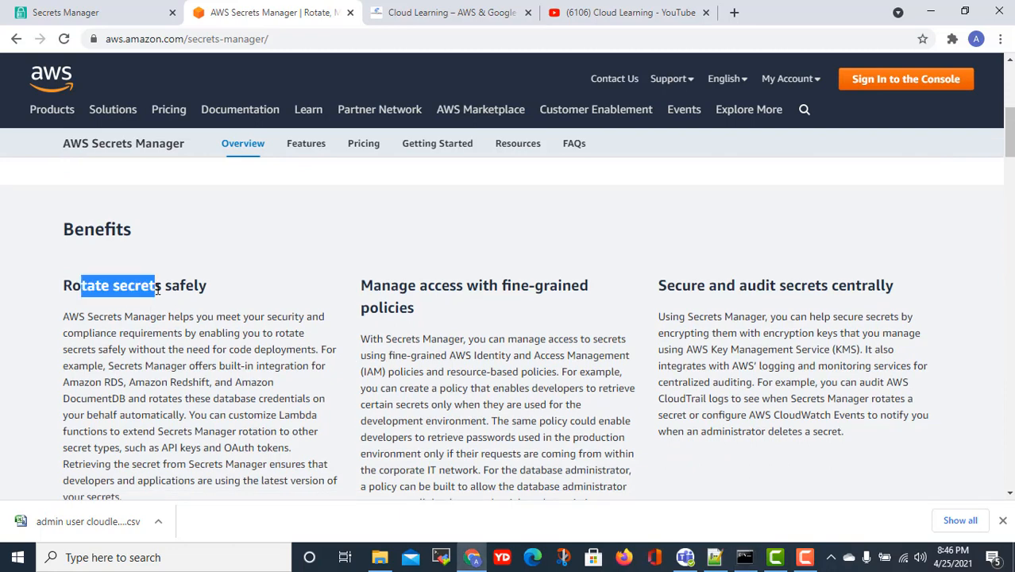
drag(736, 286, 777, 285)
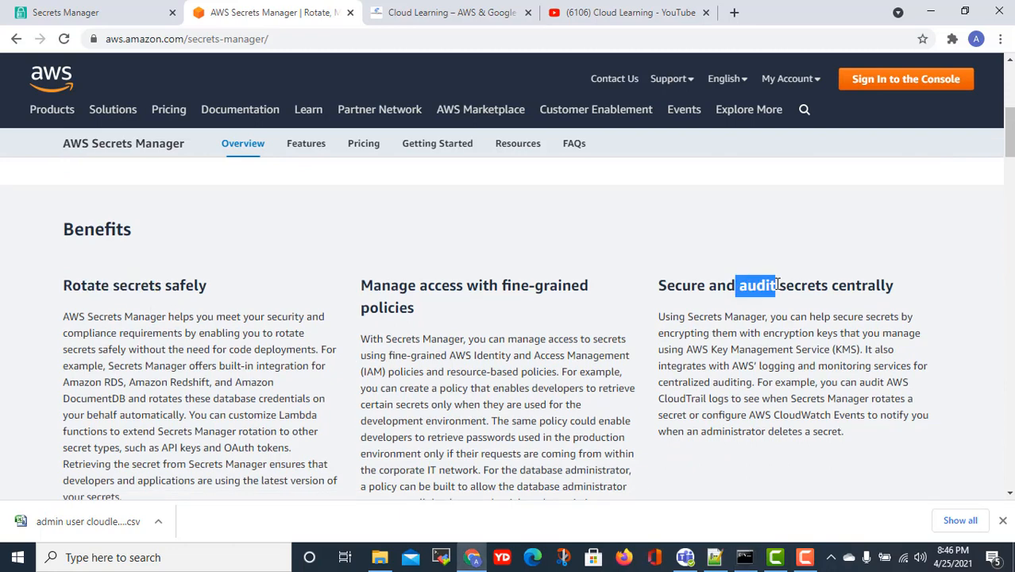
scroll(571, 318, down, 1)
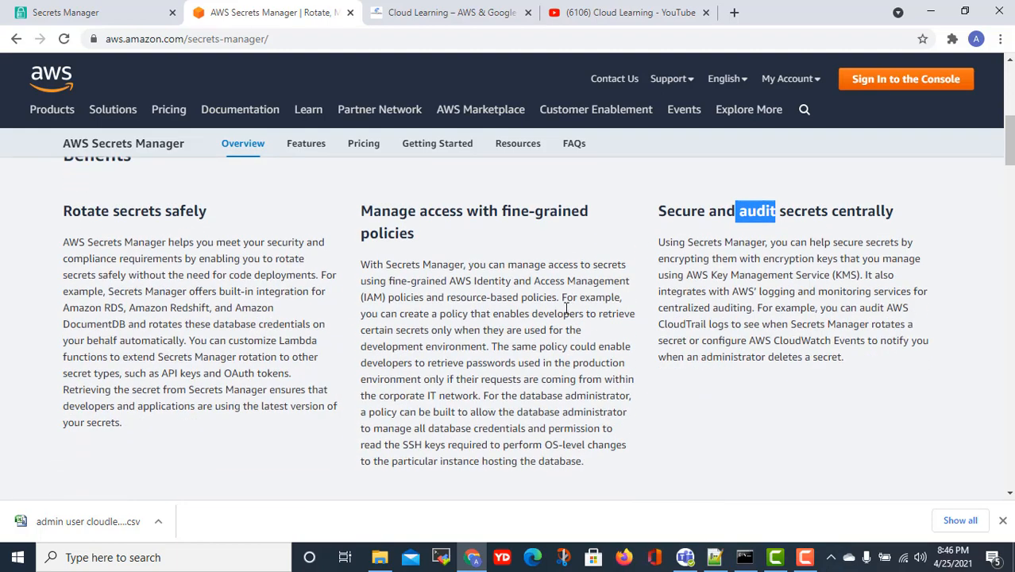
scroll(567, 310, down, 2)
scroll(567, 310, up, 2)
scroll(542, 297, down, 3)
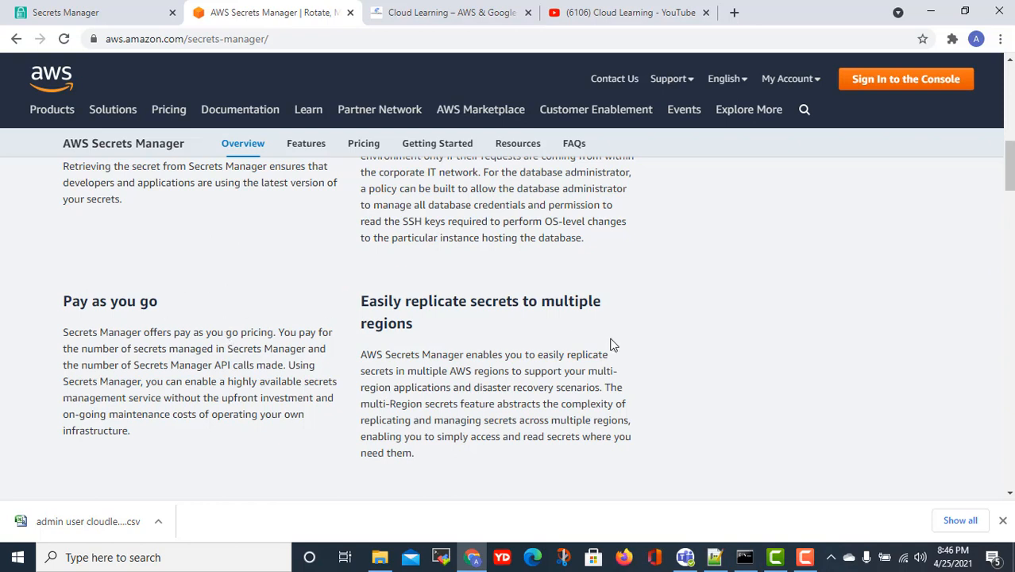
scroll(611, 345, up, 4)
scroll(612, 344, down, 7)
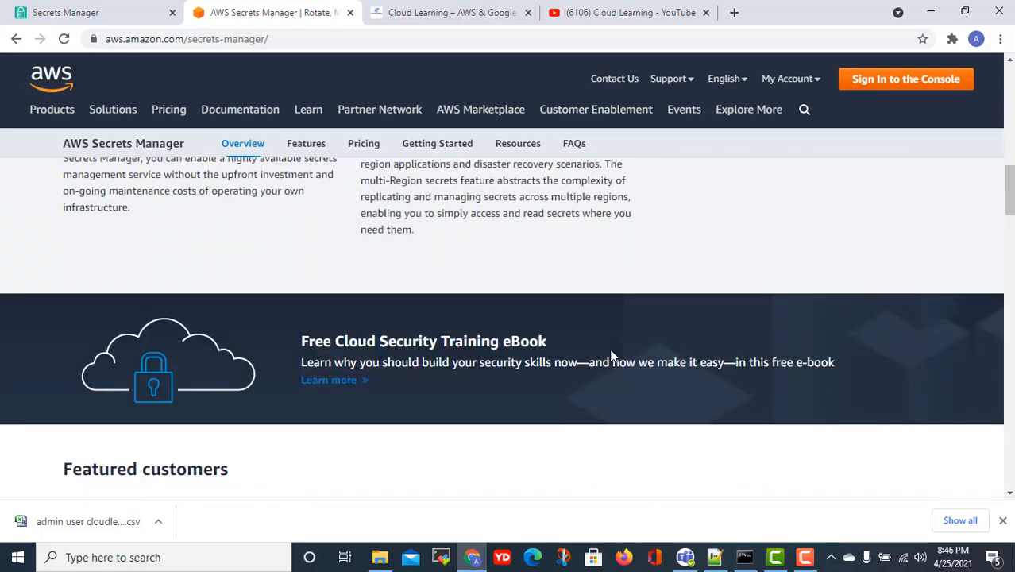
scroll(612, 356, up, 3)
scroll(610, 353, down, 7)
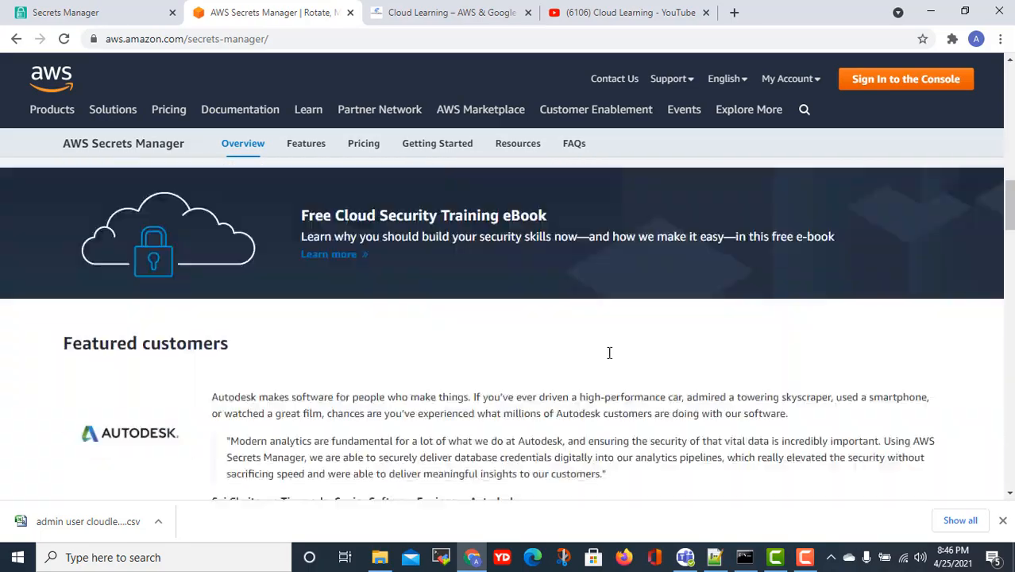
scroll(604, 356, up, 10)
scroll(604, 357, down, 8)
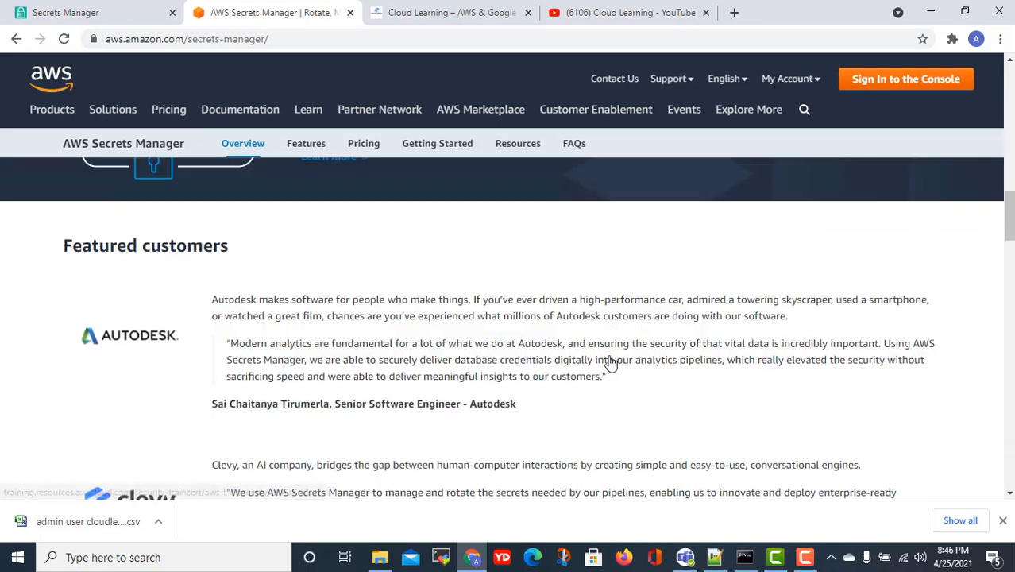
scroll(612, 354, down, 2)
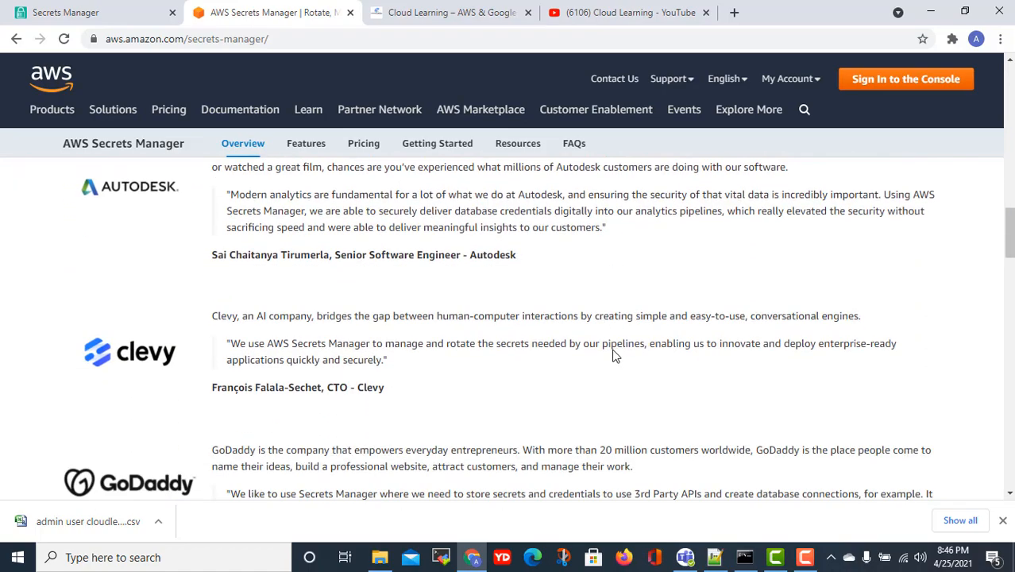
scroll(613, 350, down, 5)
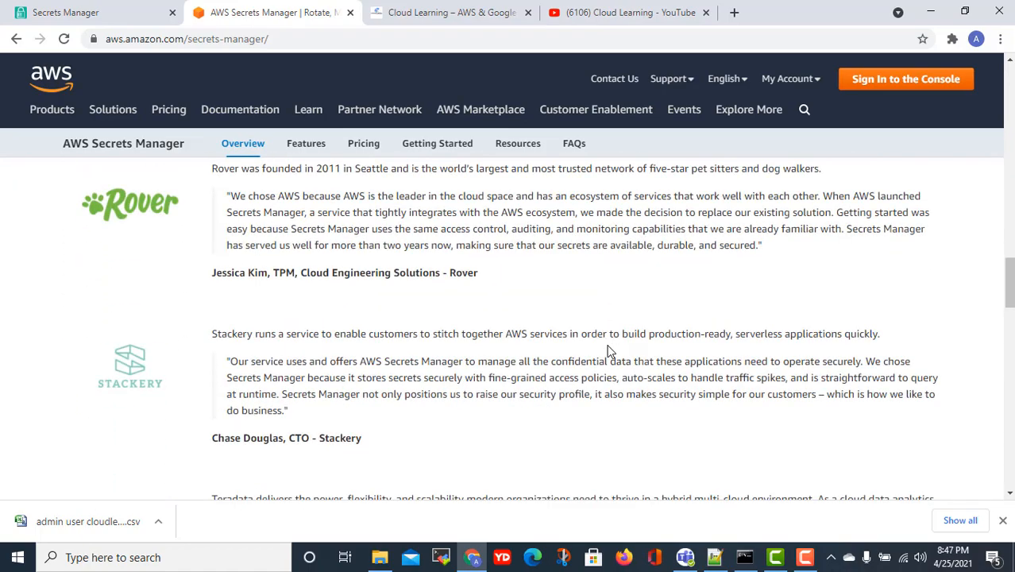
scroll(608, 347, up, 2)
scroll(604, 346, up, 15)
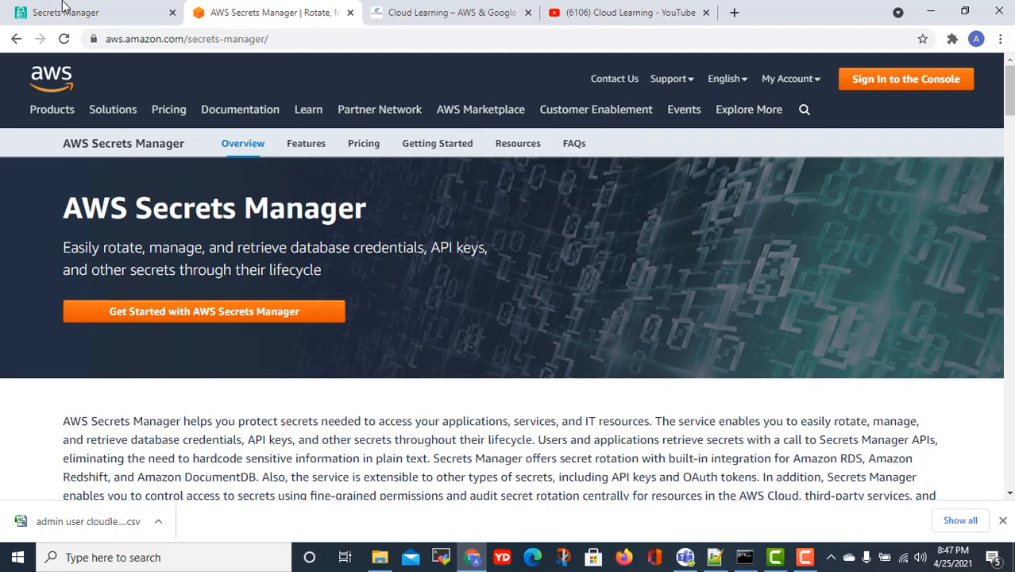
click(84, 11)
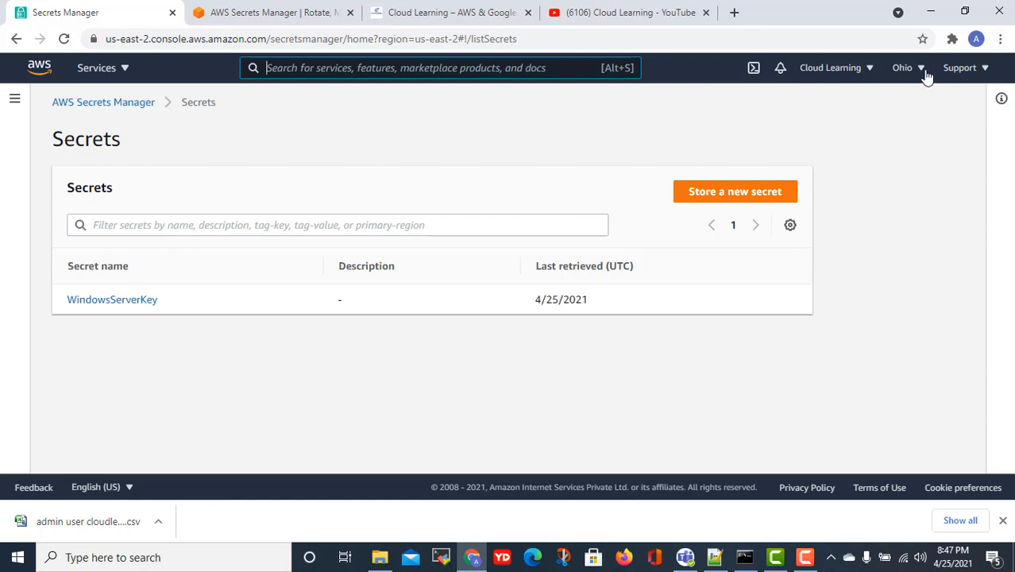
- Launch the Store a new secret wizard from the Secrets Manager secrets list
click(731, 199)
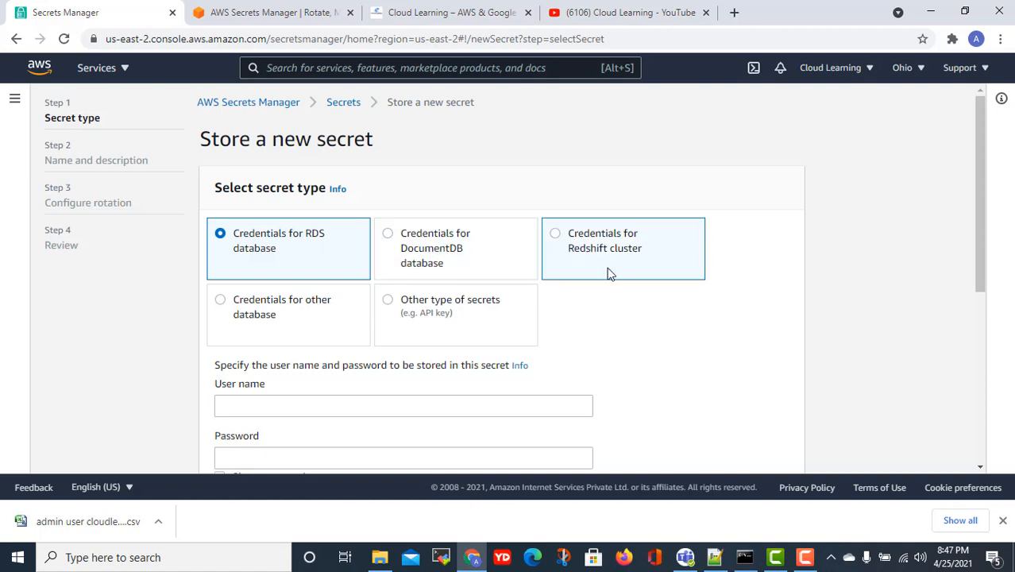
- After trying the other-database and RDS credential types, settle on Other type of secrets
click(276, 307)
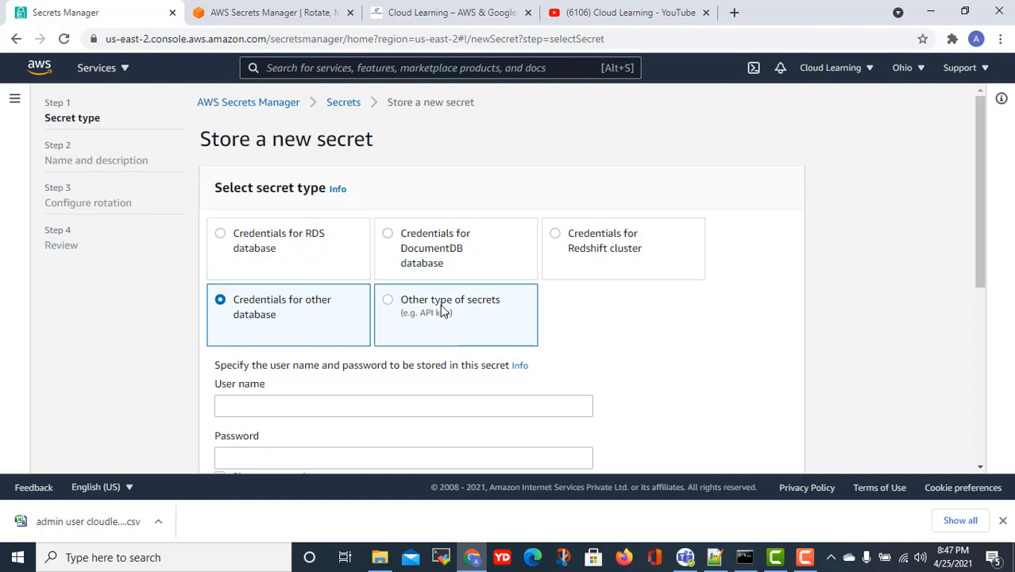
click(475, 309)
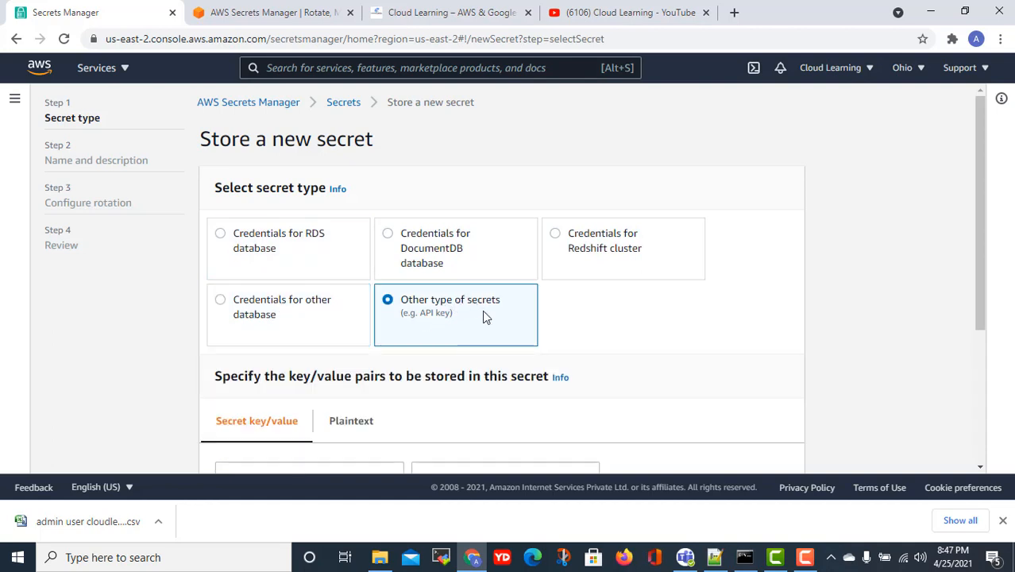
scroll(483, 310, down, 2)
scroll(491, 317, up, 2)
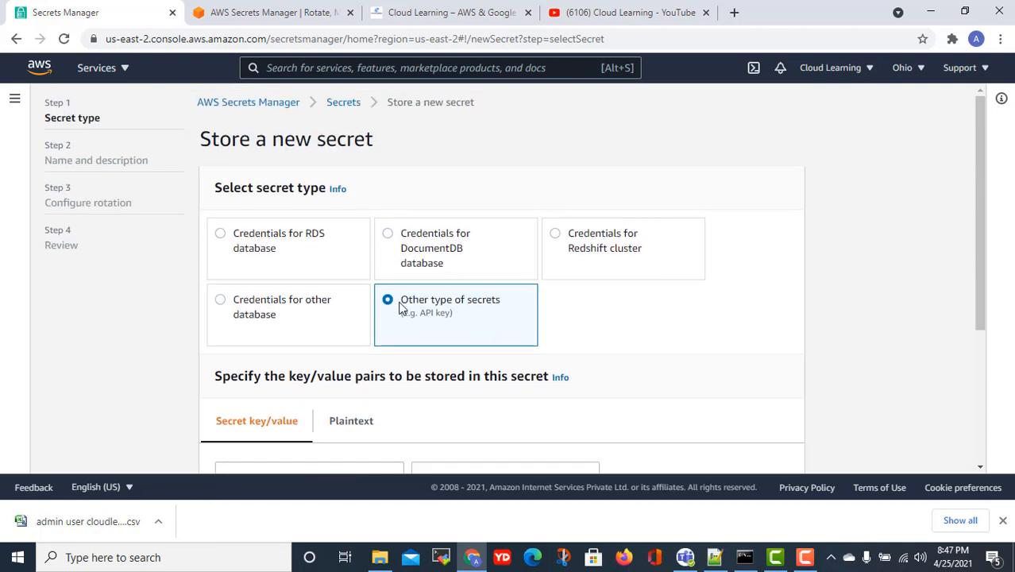
click(255, 228)
scroll(419, 302, down, 2)
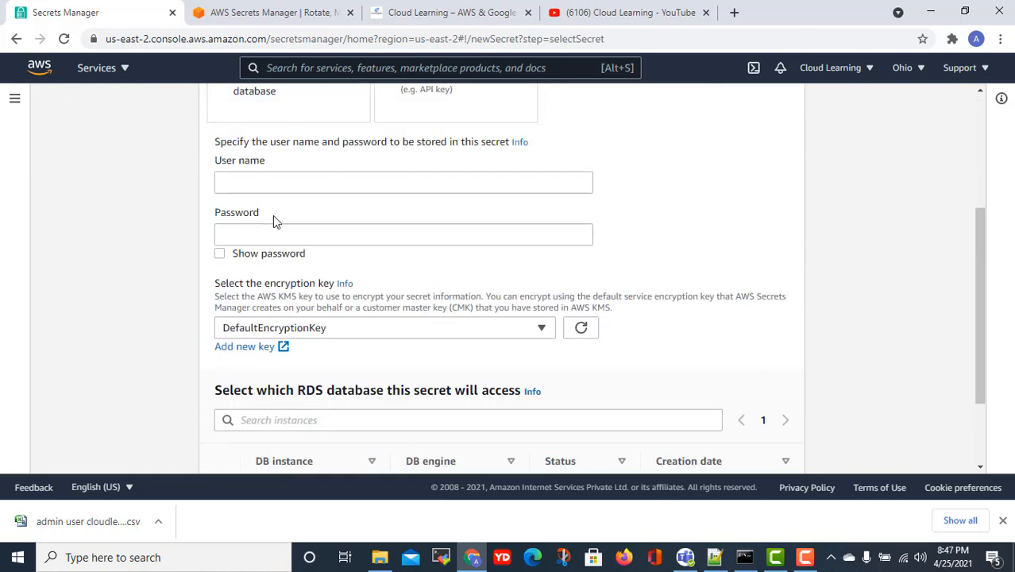
click(227, 183)
key(Down)
click(418, 221)
scroll(360, 344, down, 3)
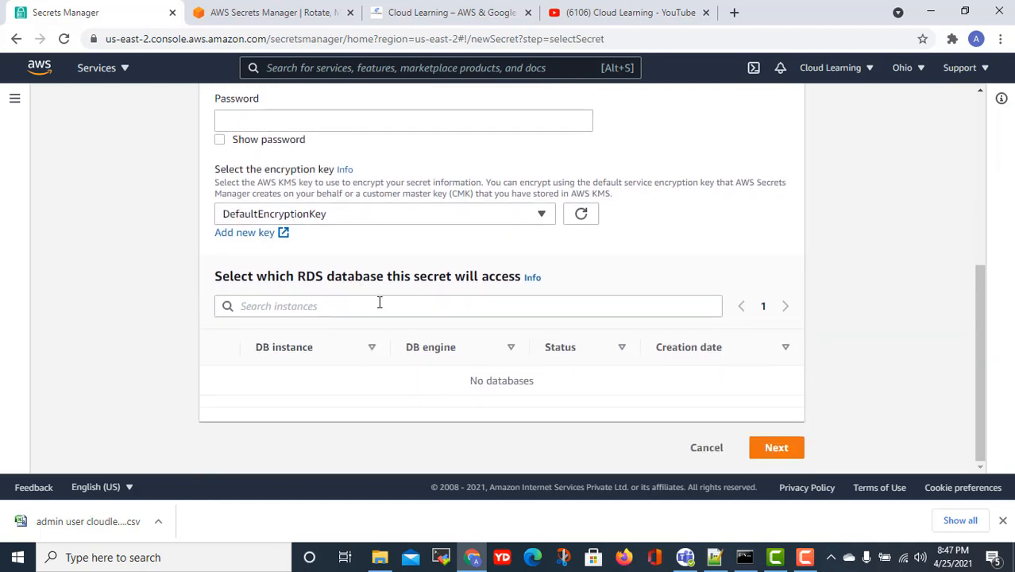
click(404, 308)
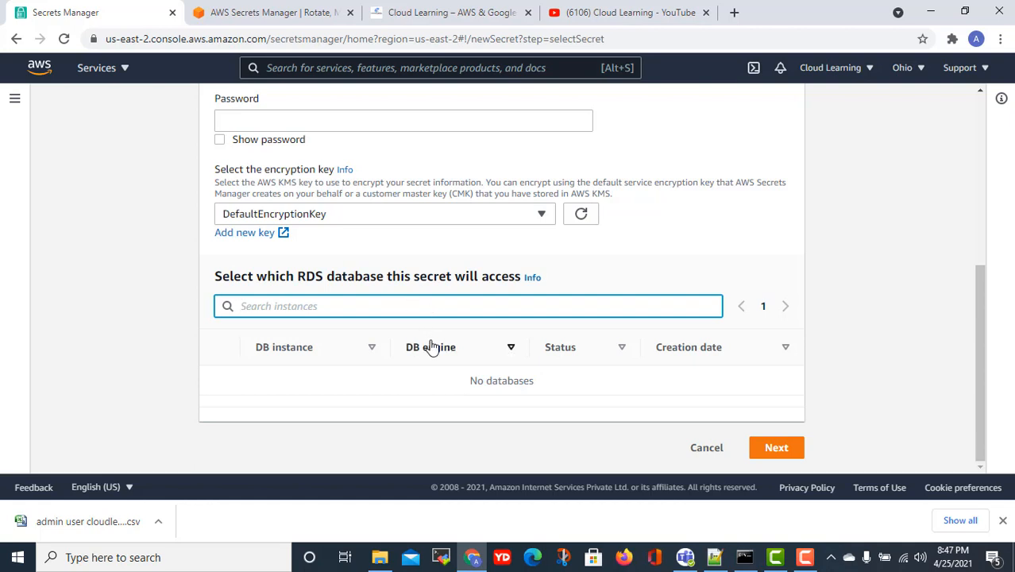
scroll(432, 347, up, 4)
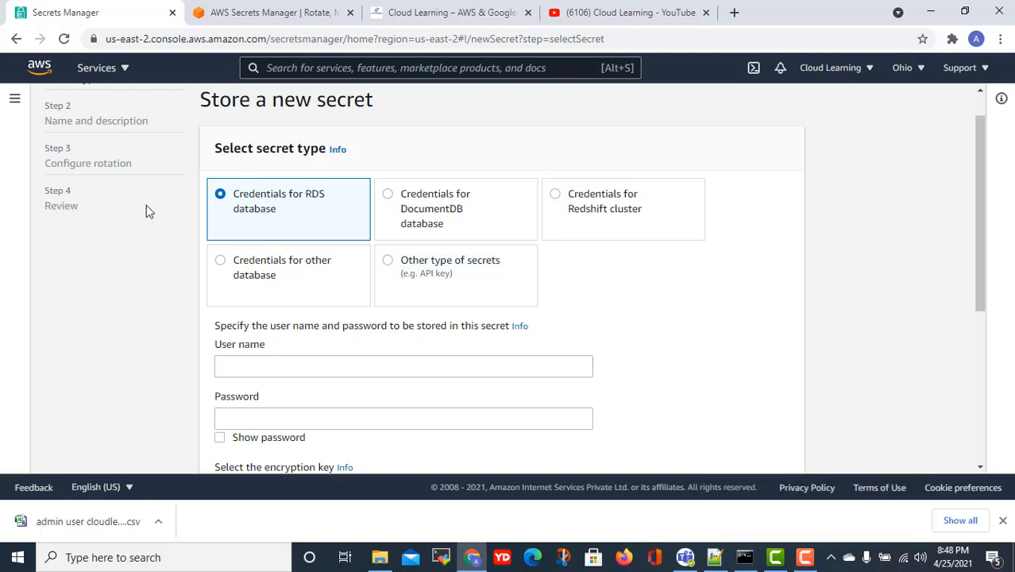
click(430, 262)
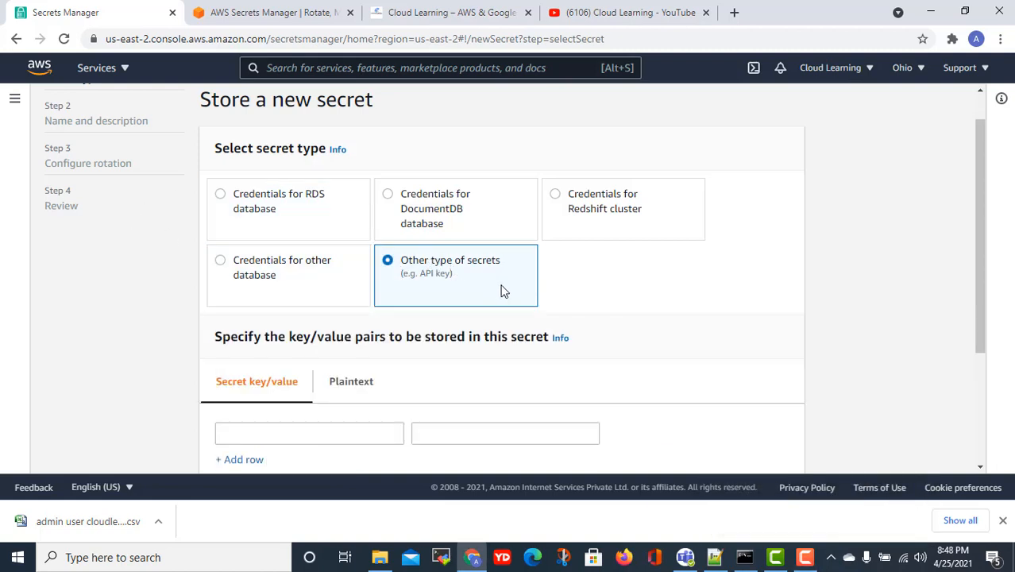
scroll(511, 294, down, 2)
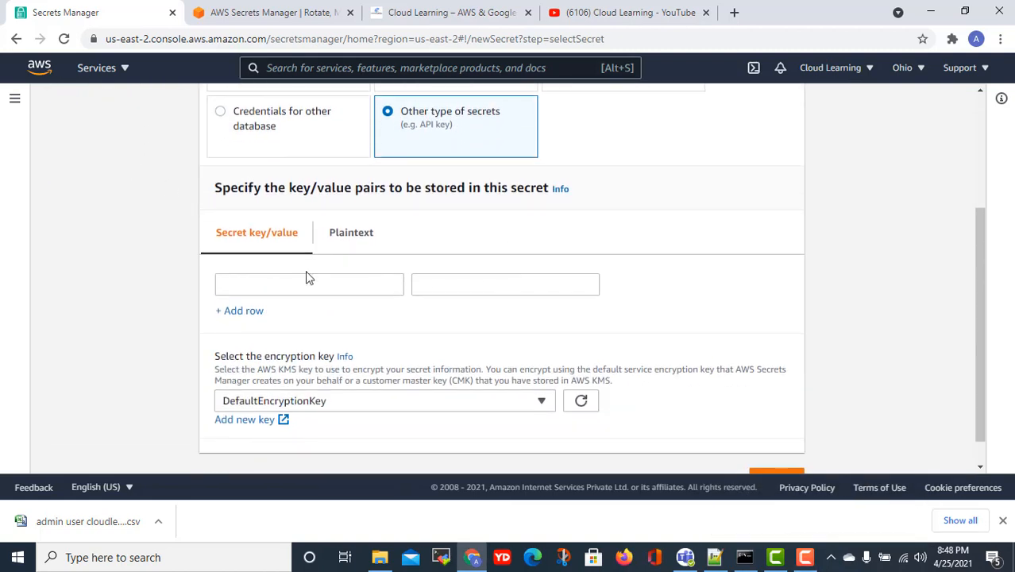
- Enter a single key/value pair: key admin with a test password as its value
click(276, 290)
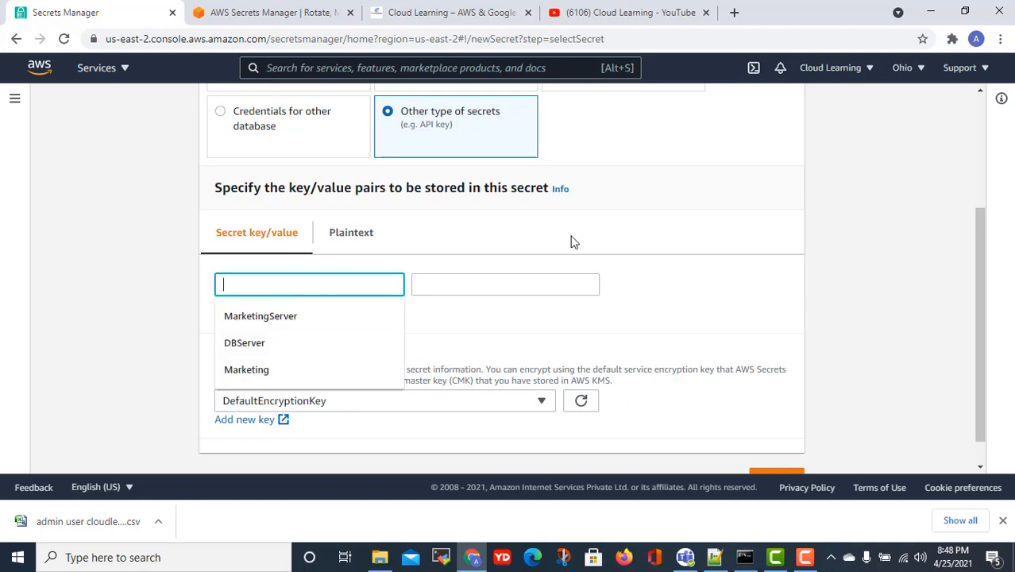
click(675, 253)
click(251, 280)
text(admi)
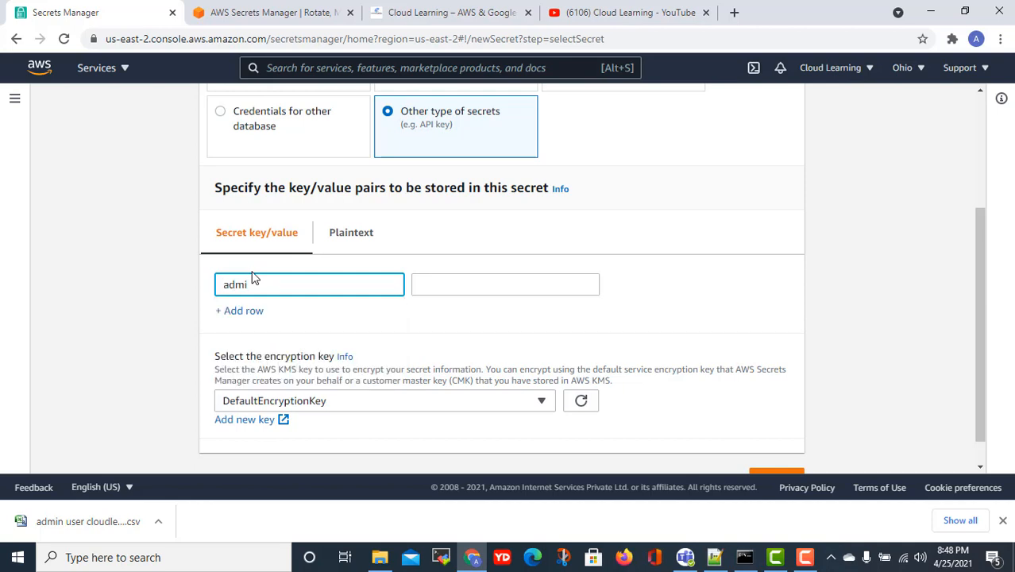
text(n)
click(430, 279)
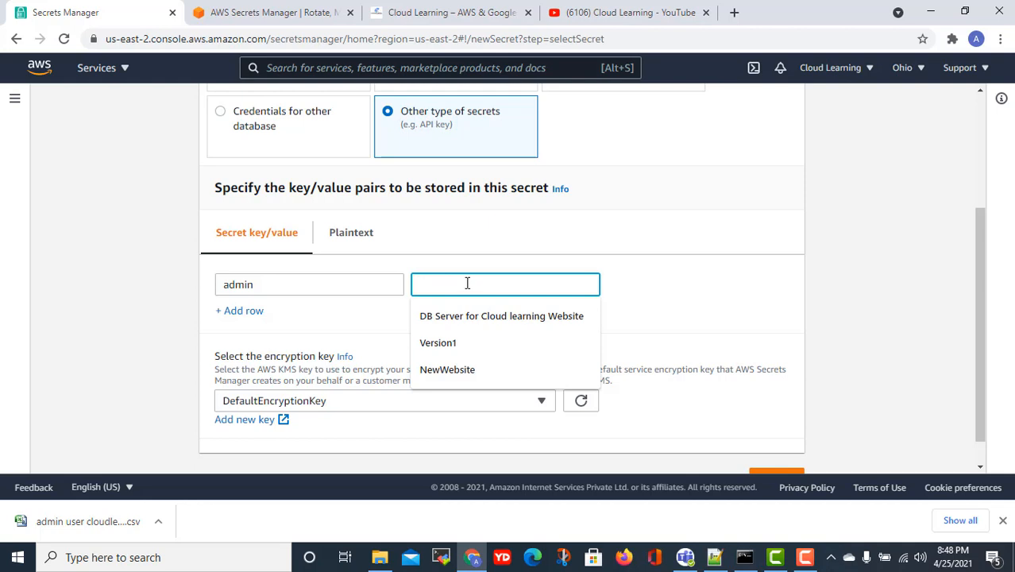
click(648, 304)
click(507, 284)
text(testpassword)
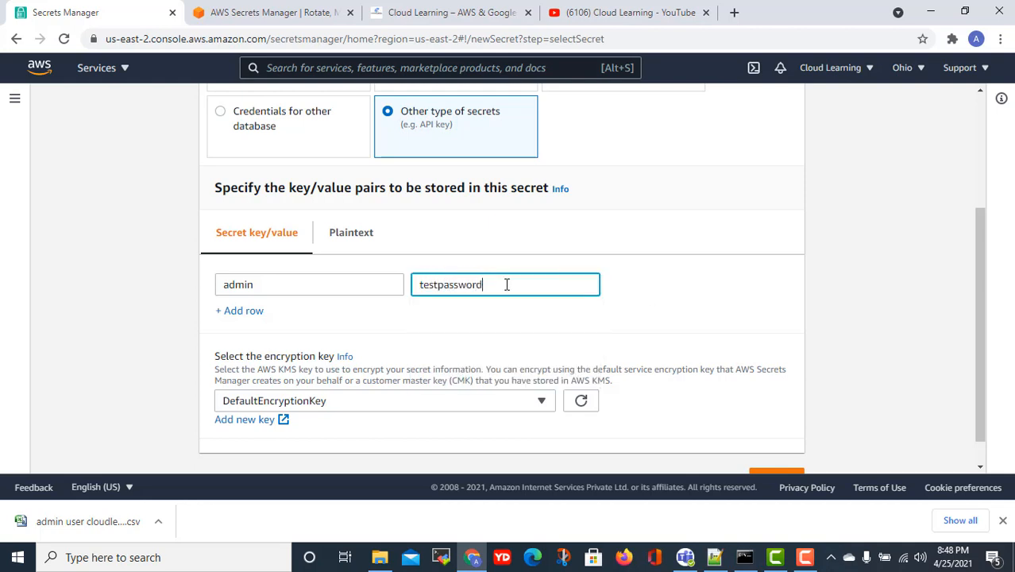
click(236, 310)
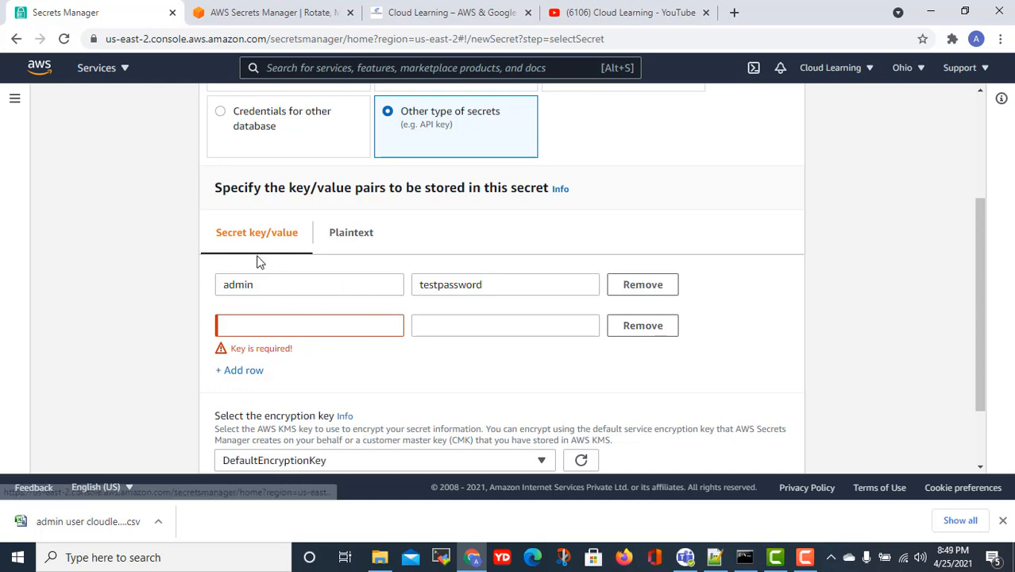
drag(500, 284, 447, 296)
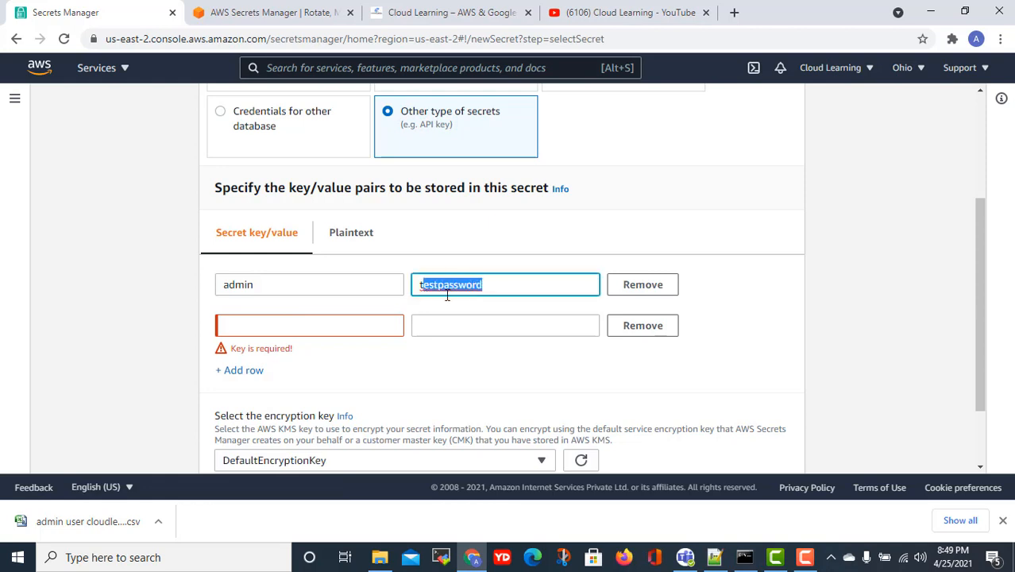
click(663, 332)
- Keep DefaultEncryptionKey as the encryption key and continue to the naming step
scroll(388, 359, down, 1)
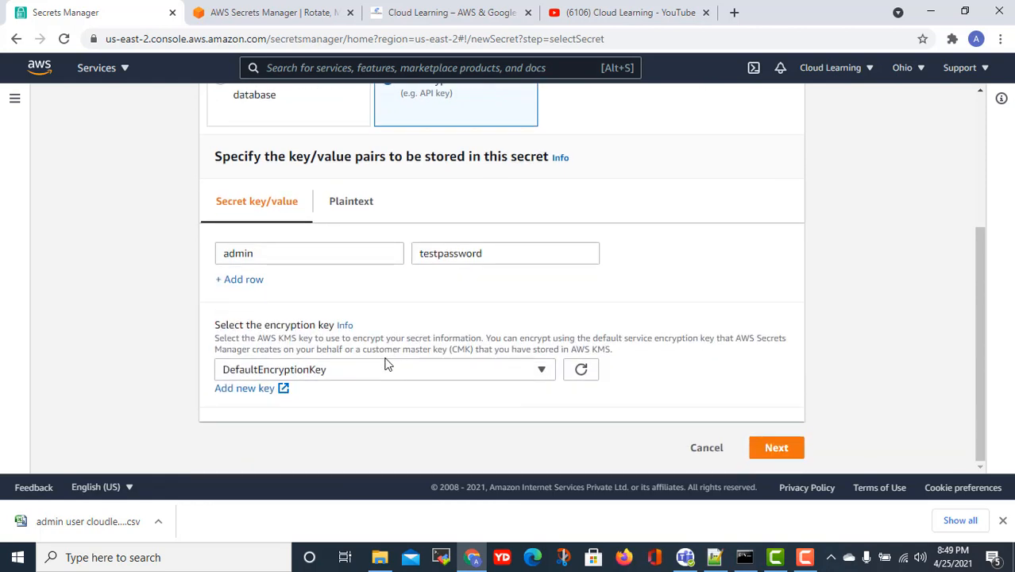
click(359, 372)
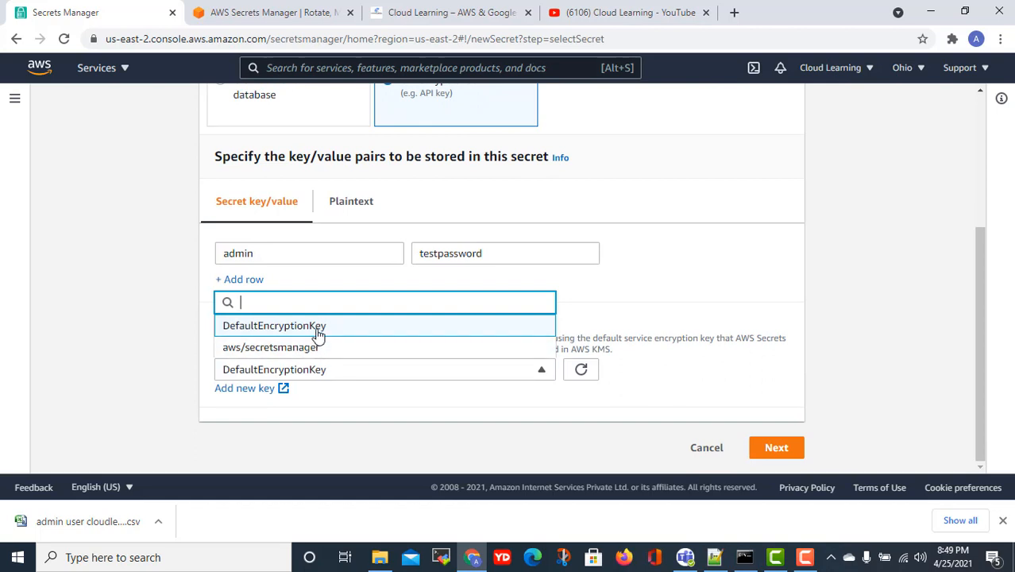
click(684, 310)
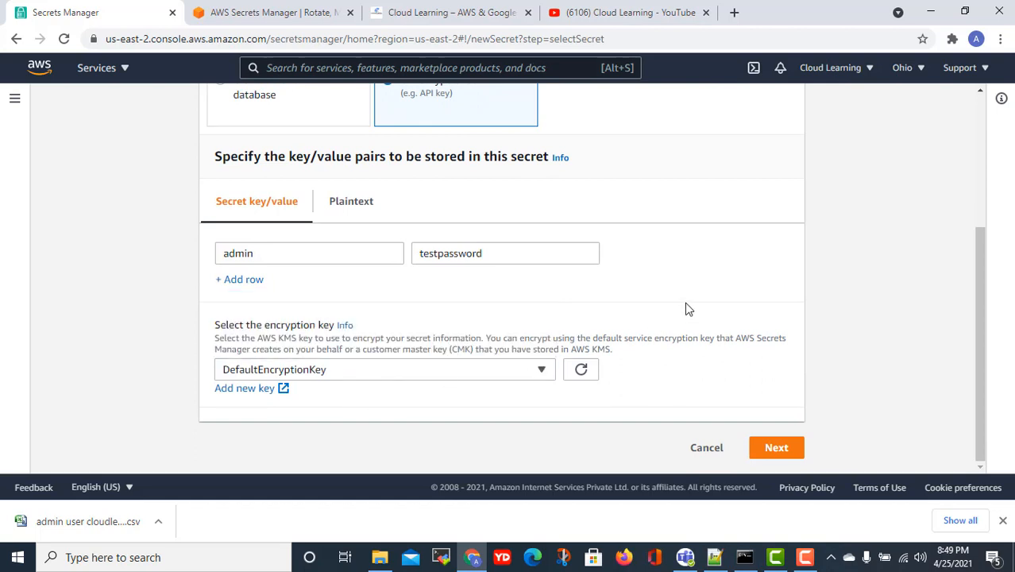
click(777, 447)
- Name the secret TestApp and add the tag Name = TestApp
scroll(644, 358, up, 5)
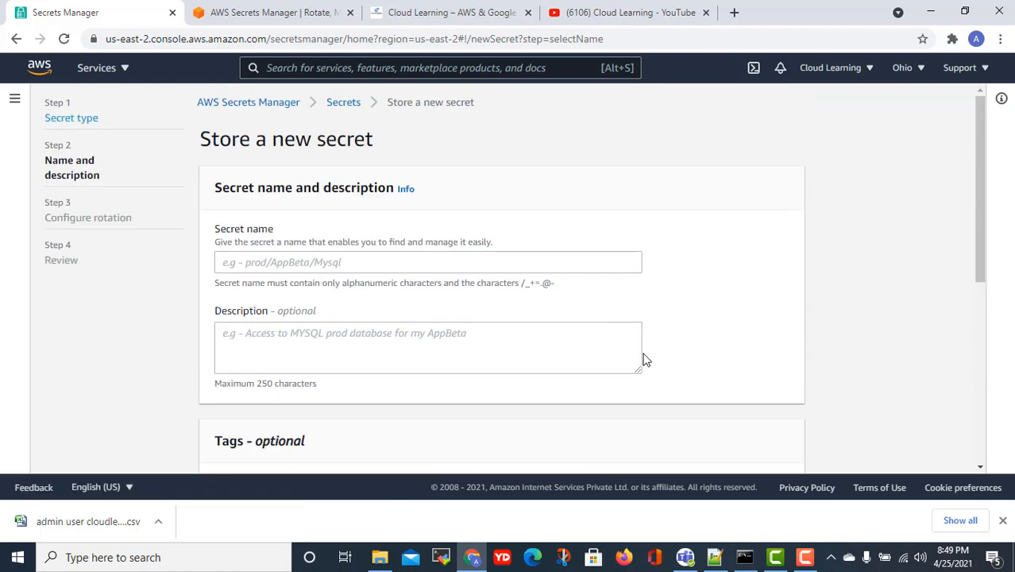
click(274, 263)
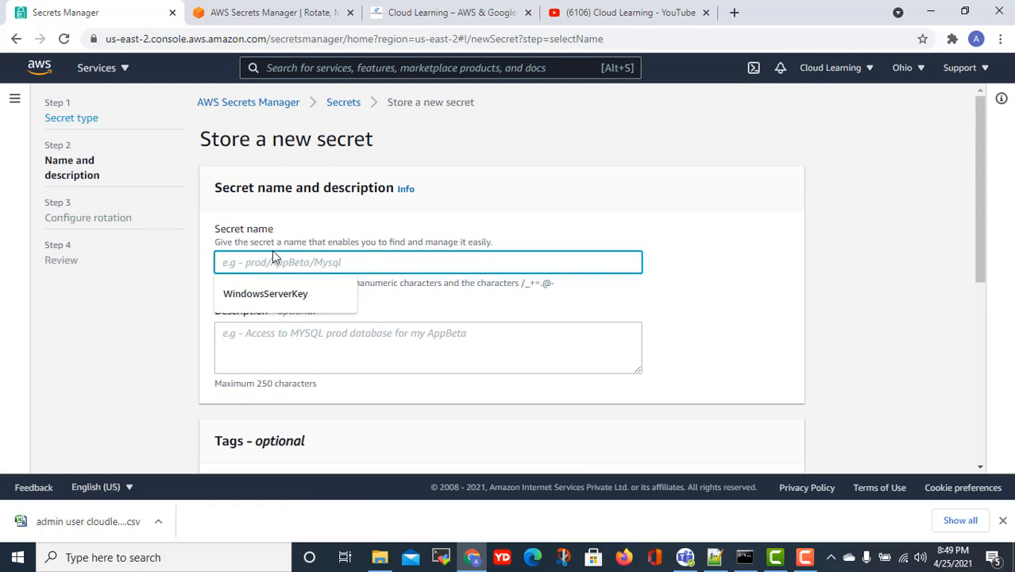
text(TestApp)
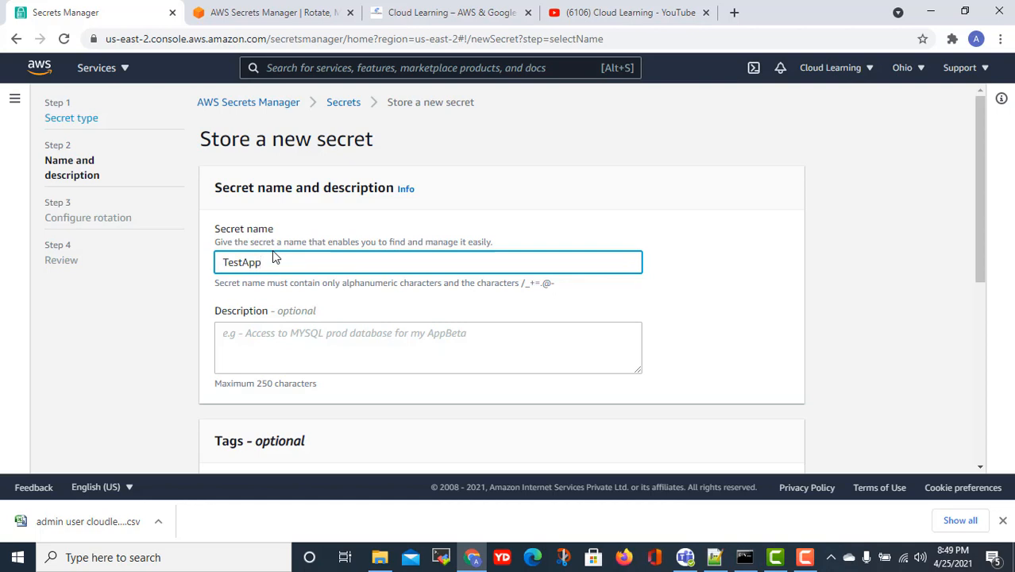
scroll(271, 250, down, 2)
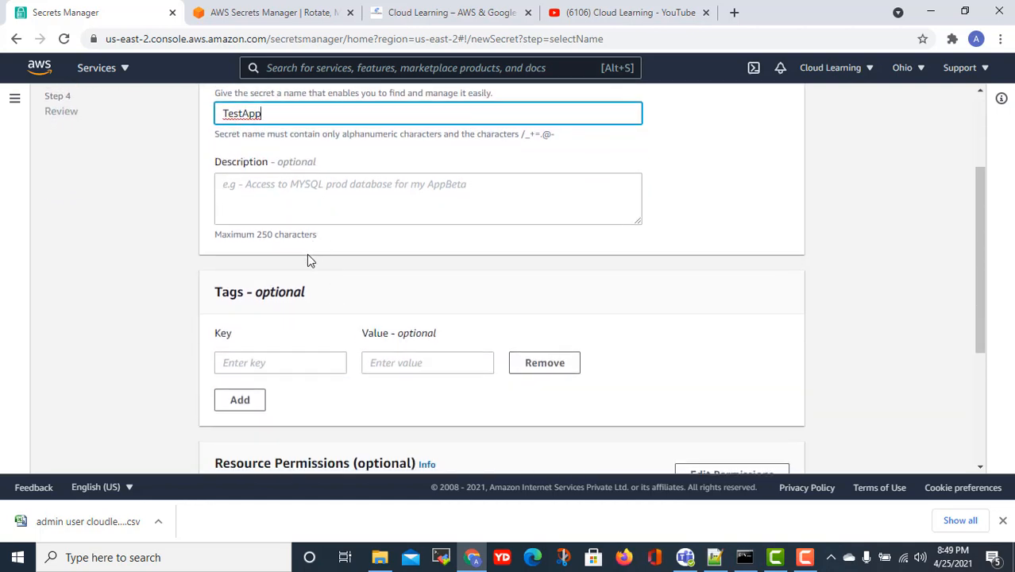
click(267, 364)
text(Name)
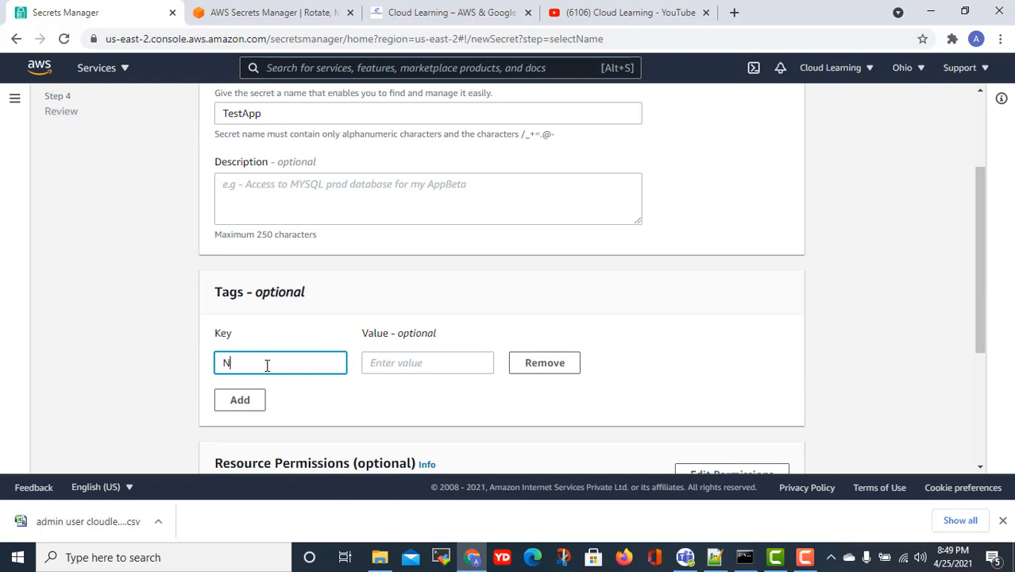
click(405, 362)
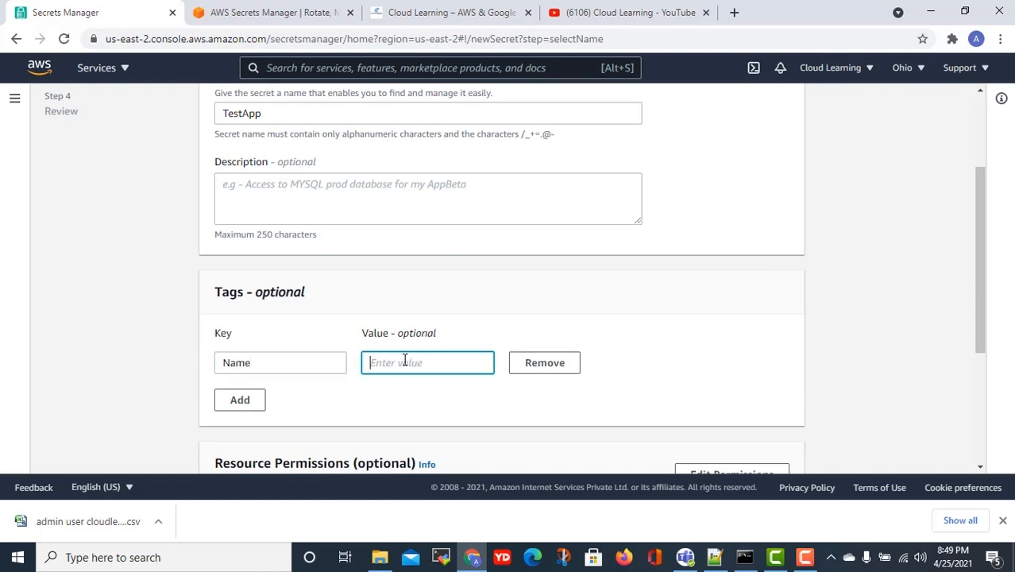
text(TestApp)
- Add a second tag with key Owner and the owner's name as its value
click(254, 404)
click(258, 399)
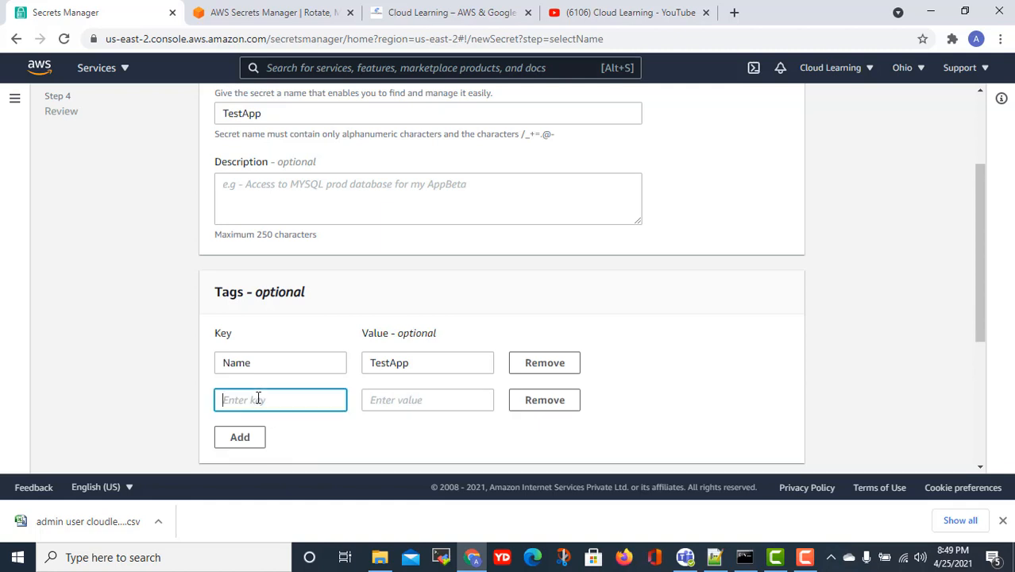
text(Owner)
key(Tab)
text(Prshan)
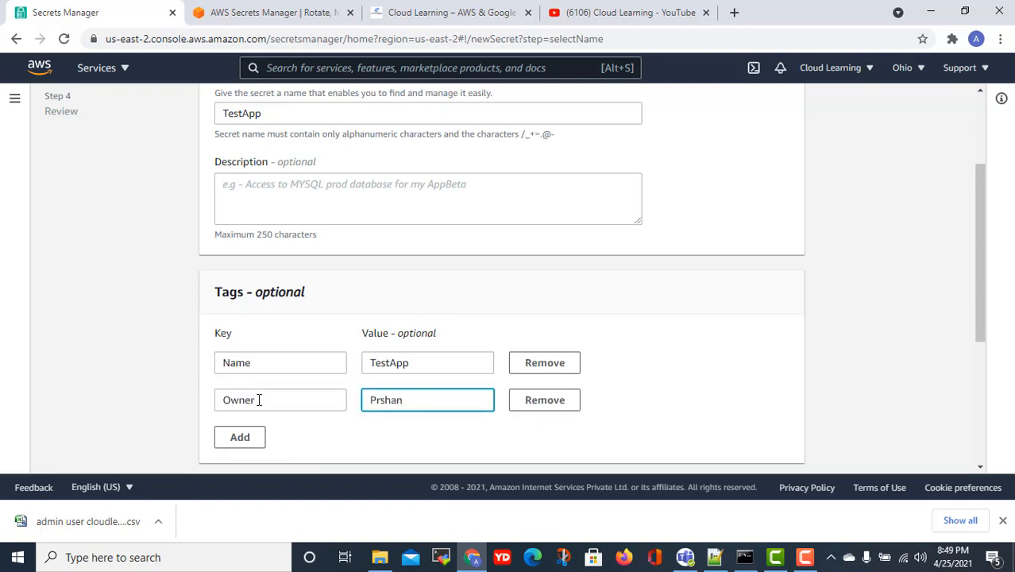
key(BackSpace)
key(BackSpace)
key(BackSpace)
key(BackSpace)
text(asha)
key(BackSpace)
- Finish the Owner tag's name value, then step forward and back to the name and tags page
text(hant)
scroll(507, 397, down, 3)
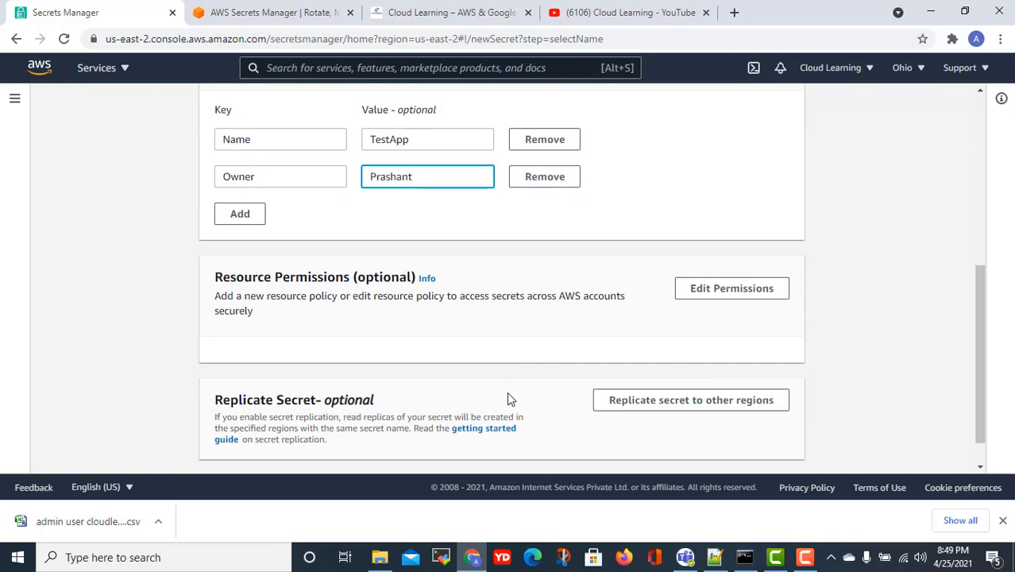
scroll(557, 406, up, 3)
scroll(616, 400, down, 3)
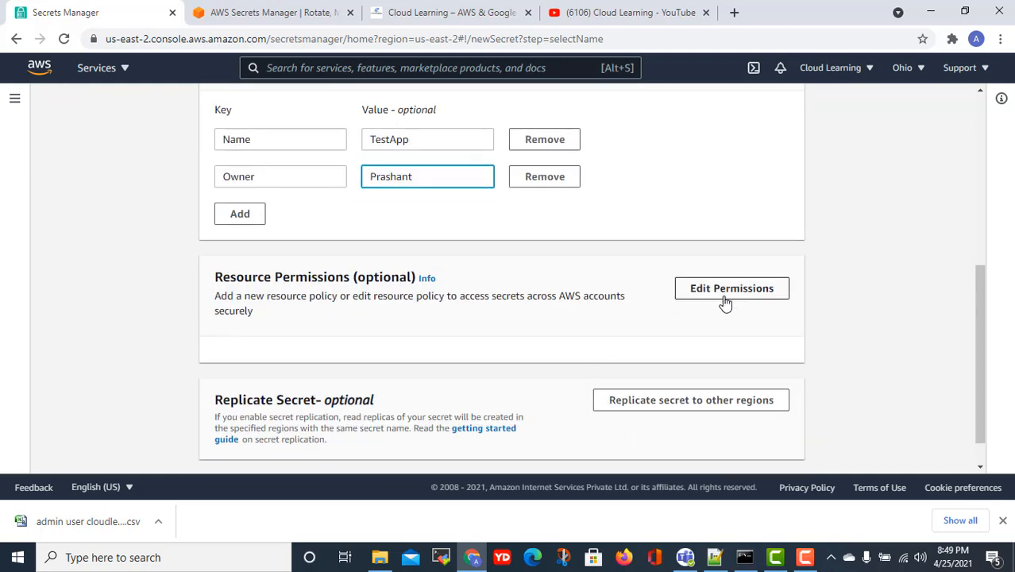
scroll(799, 334, up, 3)
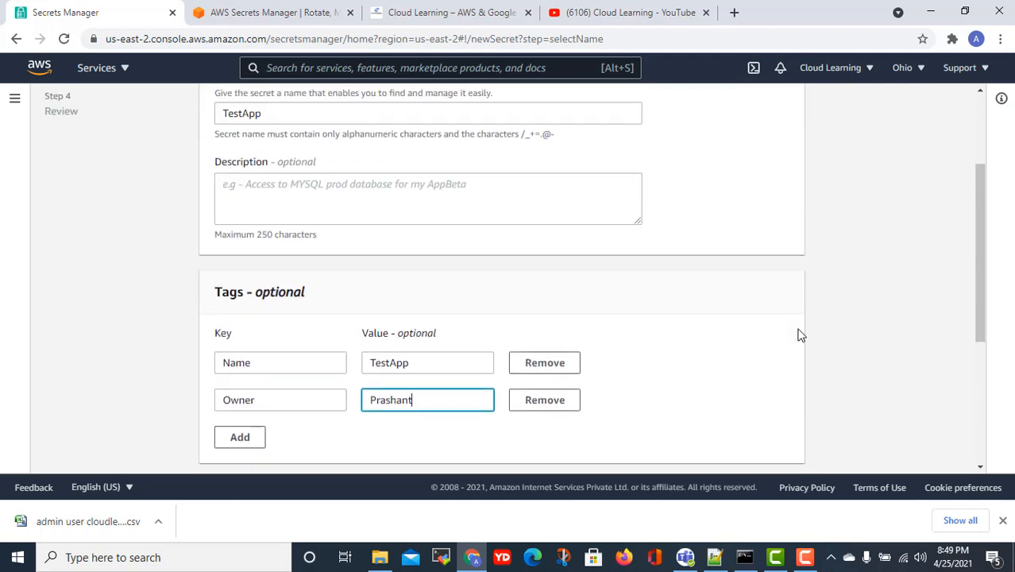
scroll(797, 337, up, 3)
scroll(796, 350, down, 8)
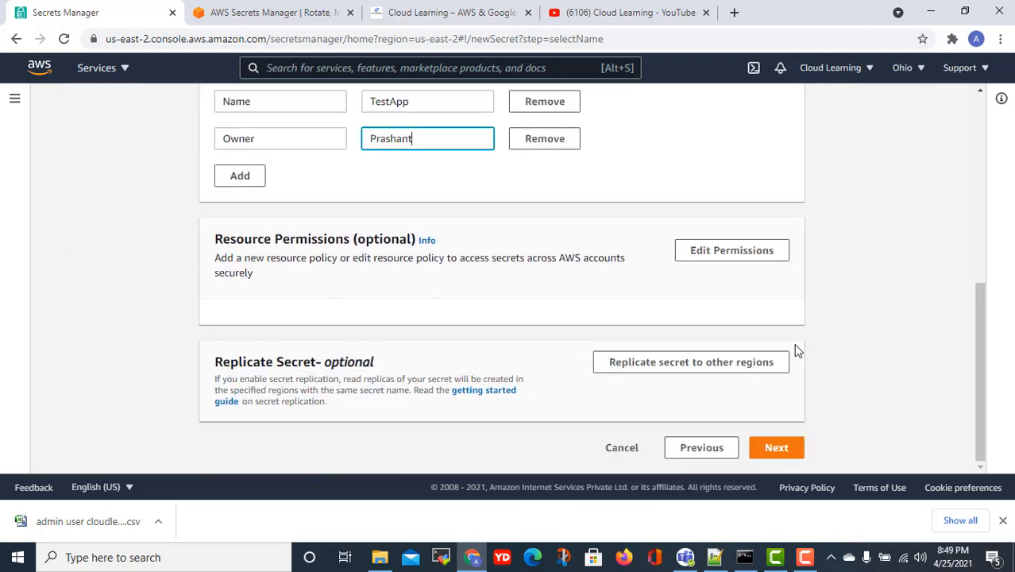
click(784, 453)
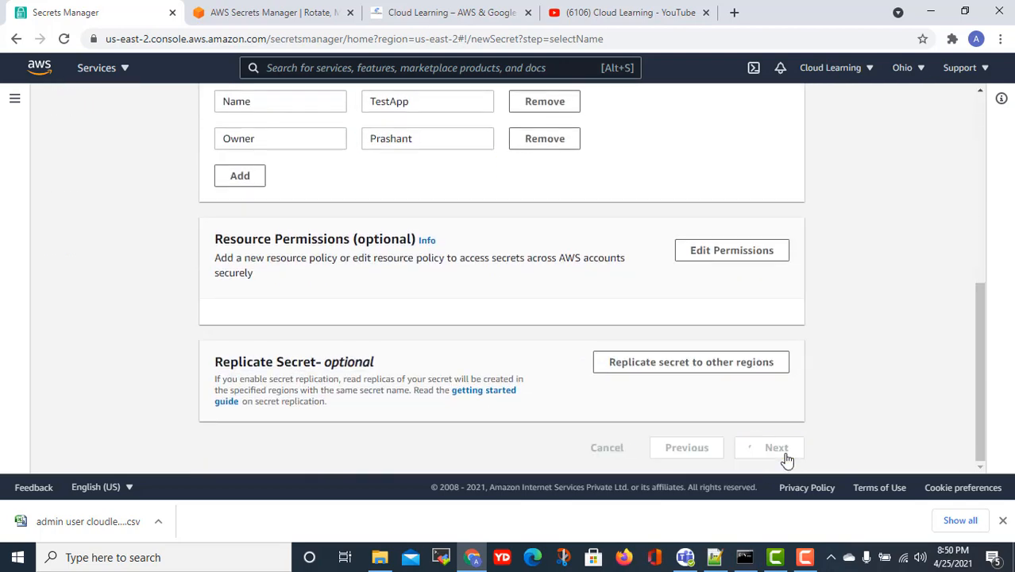
click(702, 449)
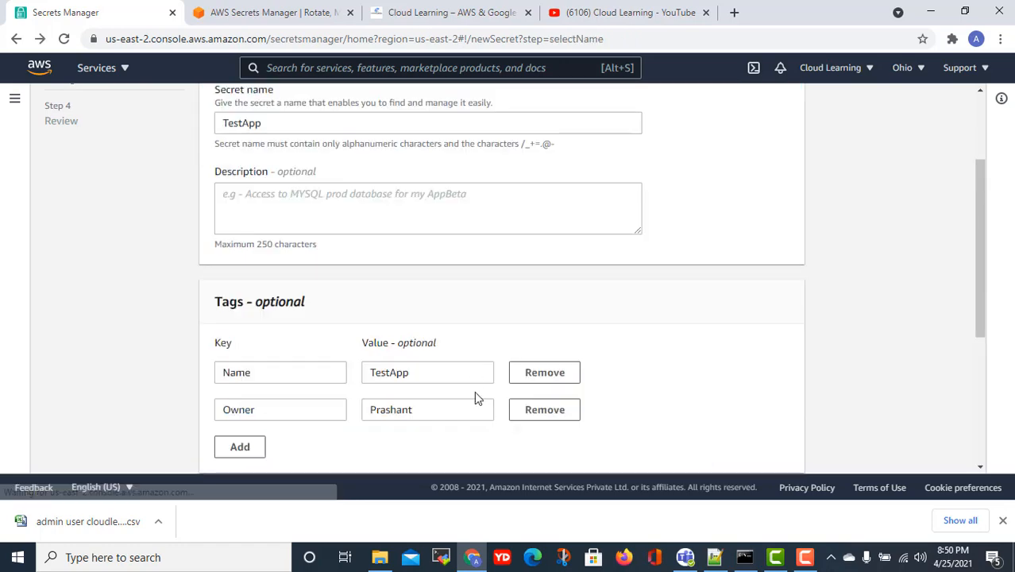
scroll(477, 389, down, 4)
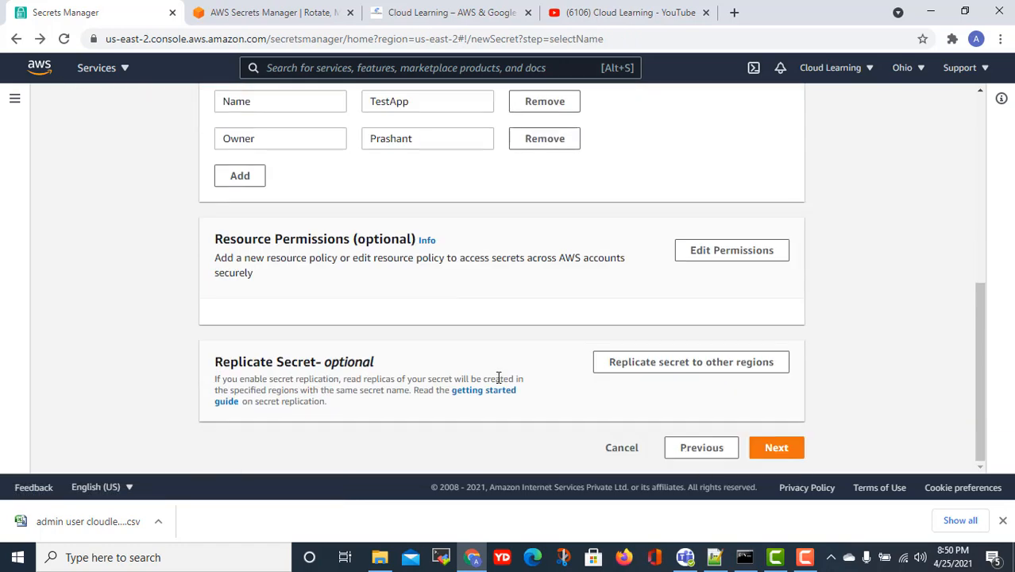
- Inspect the replication region list without picking a region, then continue to rotation settings
click(685, 370)
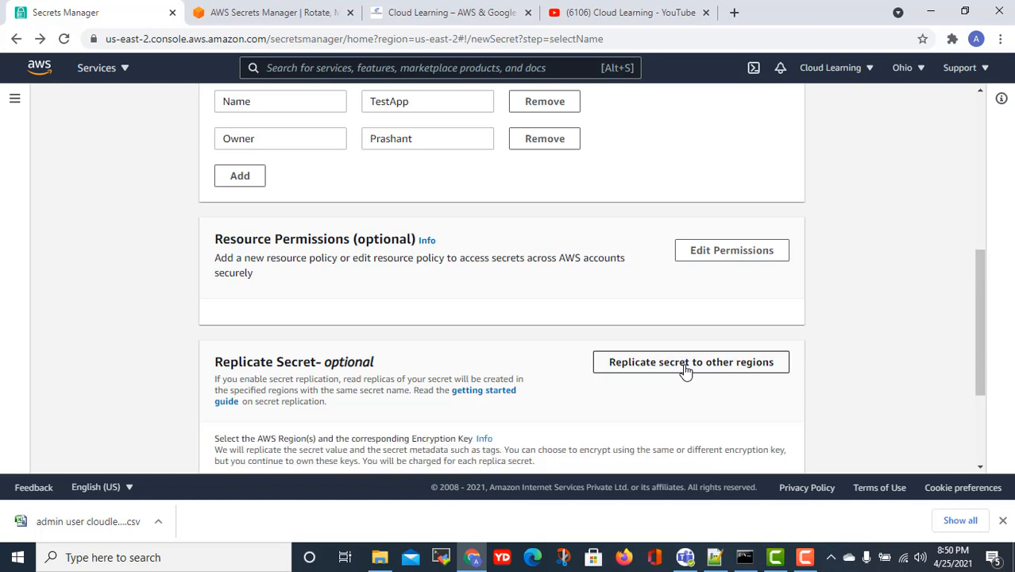
scroll(677, 374, down, 3)
click(342, 343)
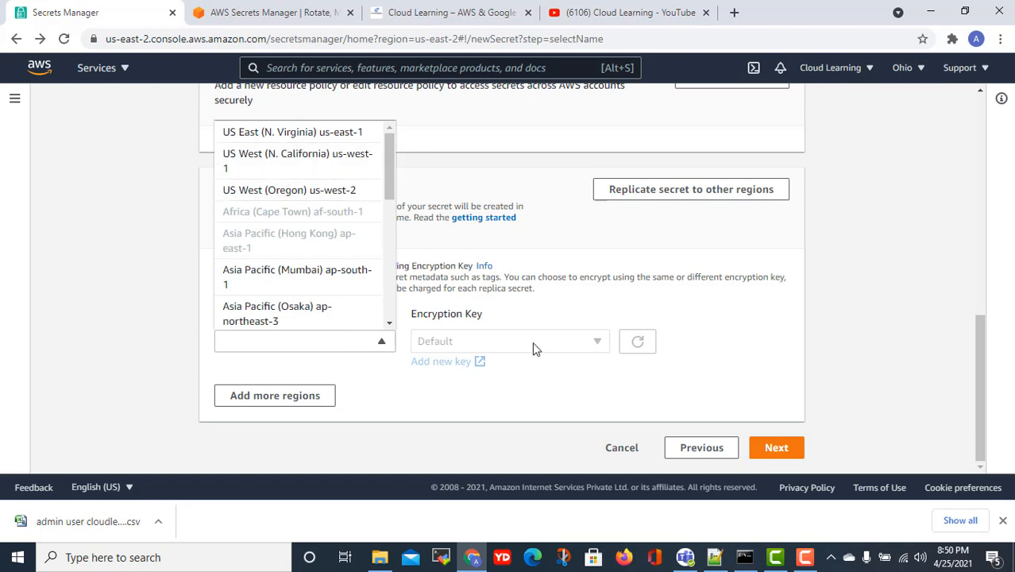
click(560, 322)
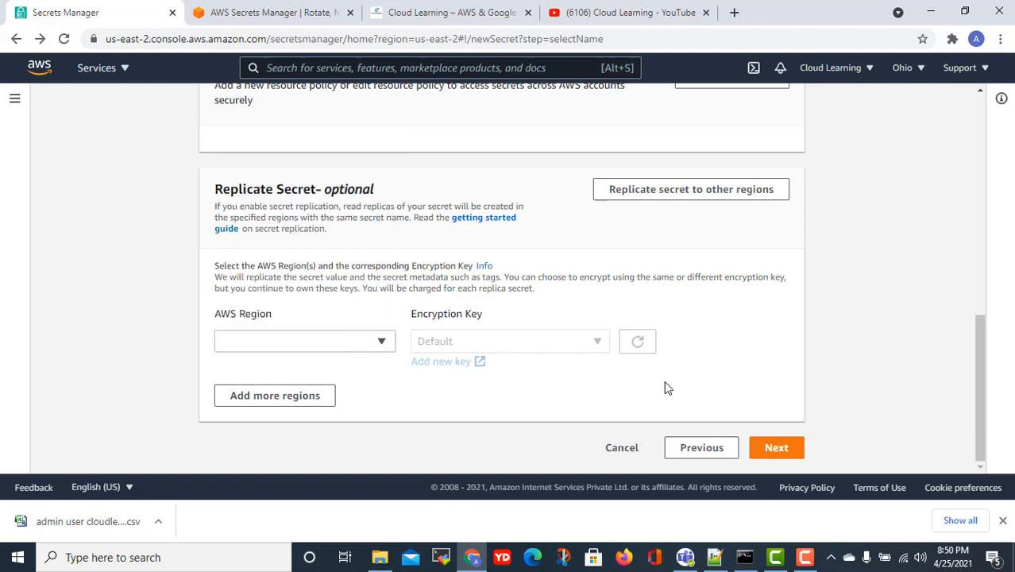
click(771, 458)
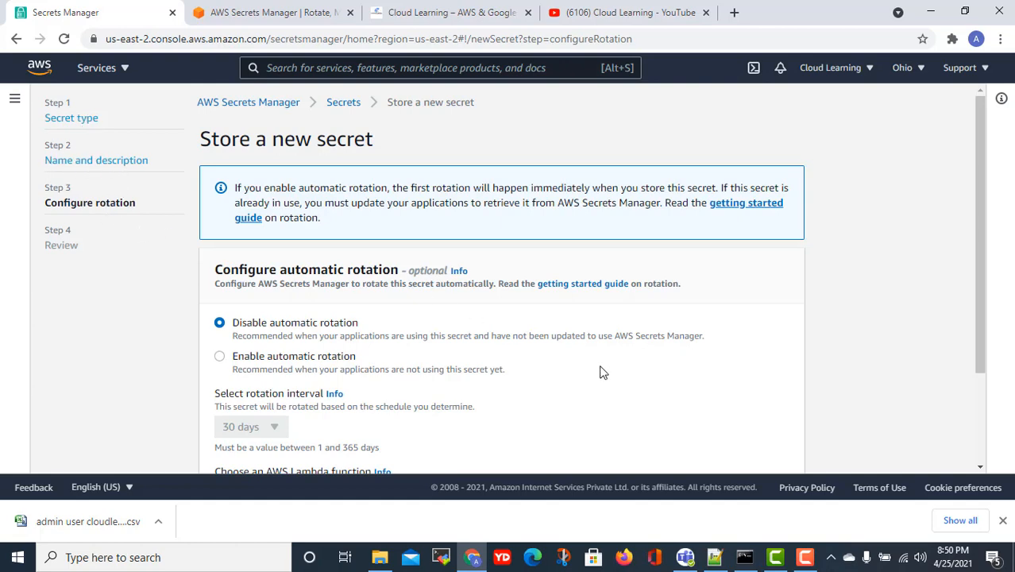
- Leave automatic rotation disabled after briefly enabling it, and advance to Review
scroll(341, 349, down, 1)
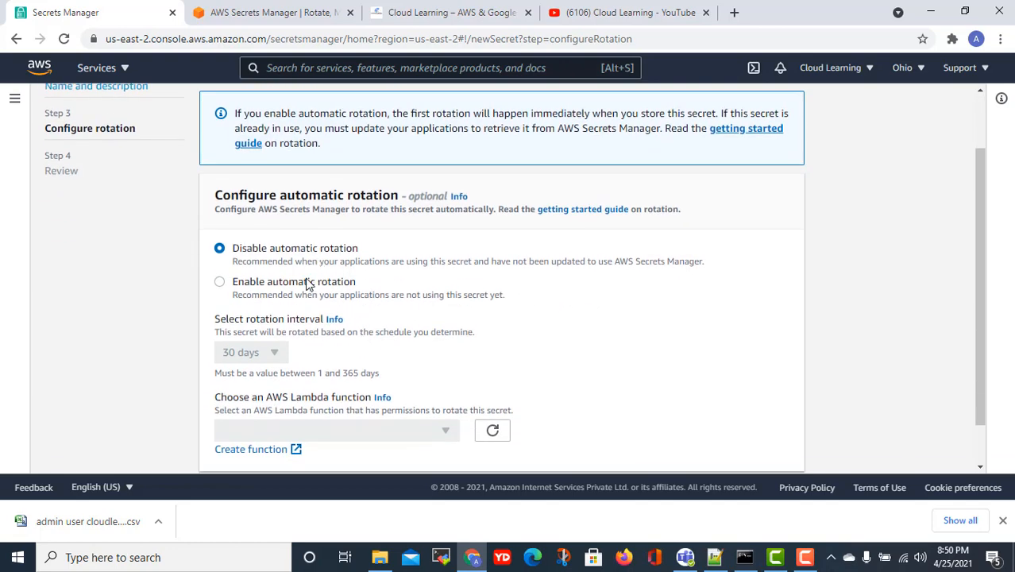
click(293, 288)
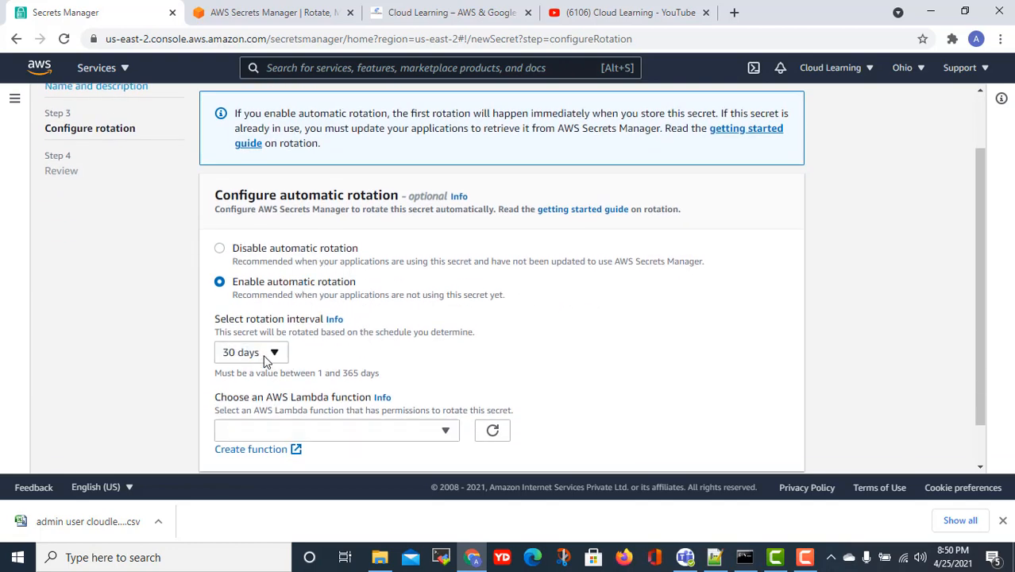
scroll(281, 356, down, 1)
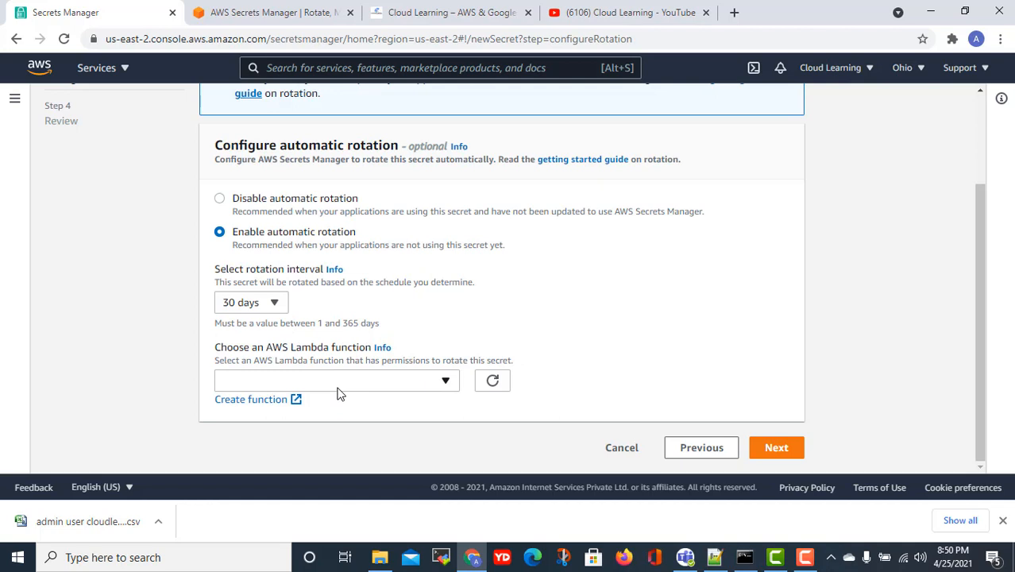
click(281, 209)
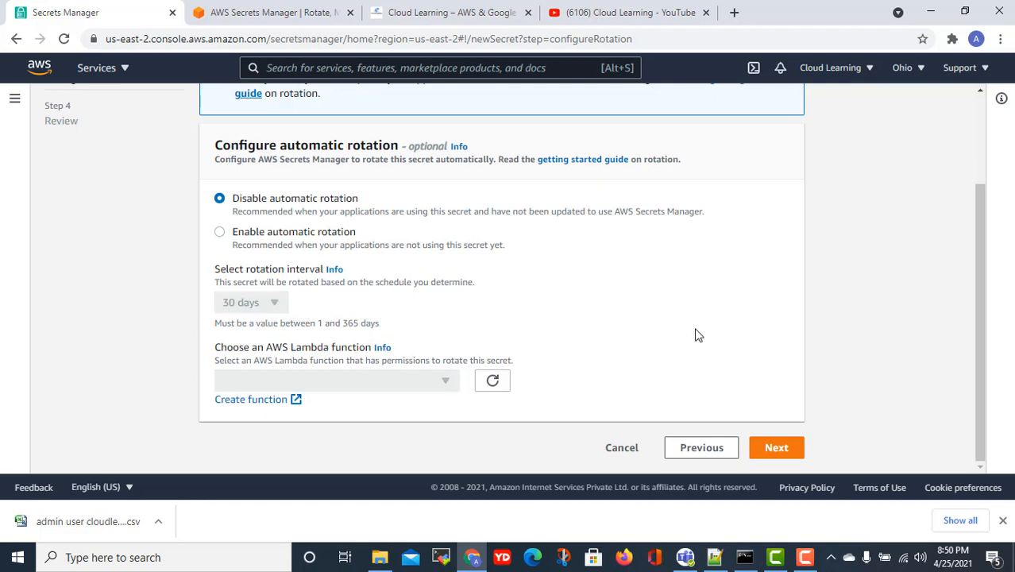
scroll(695, 336, up, 1)
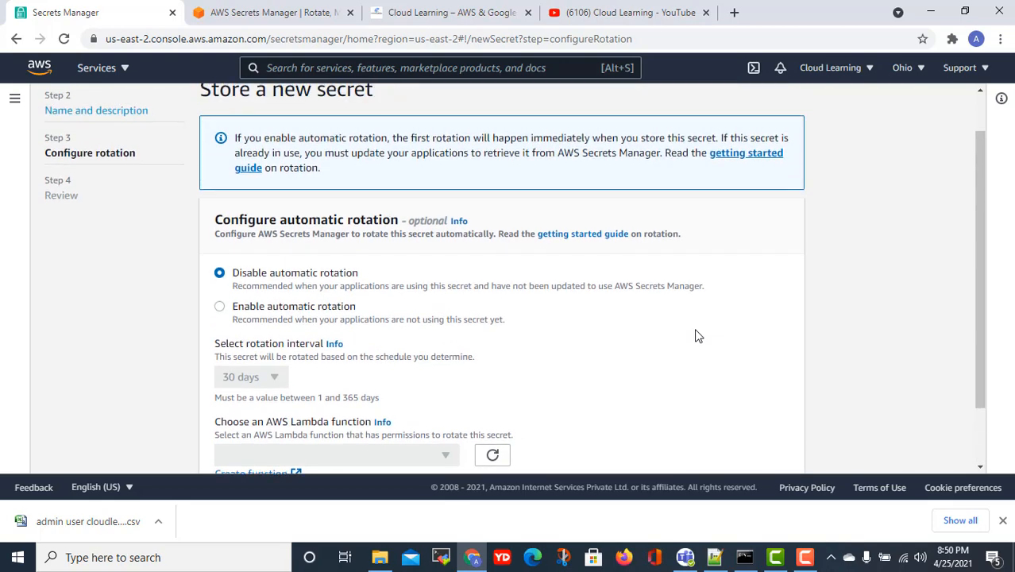
scroll(696, 337, down, 2)
click(775, 451)
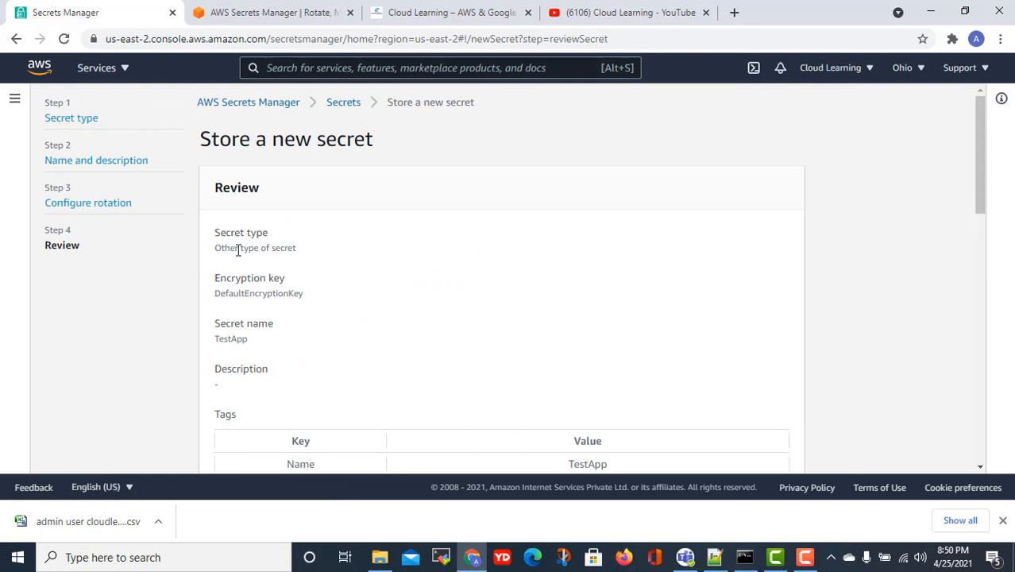
- Highlight the TestApp secret name and its Name and Owner tag values on the review page
drag(237, 250, 293, 249)
scroll(270, 254, down, 2)
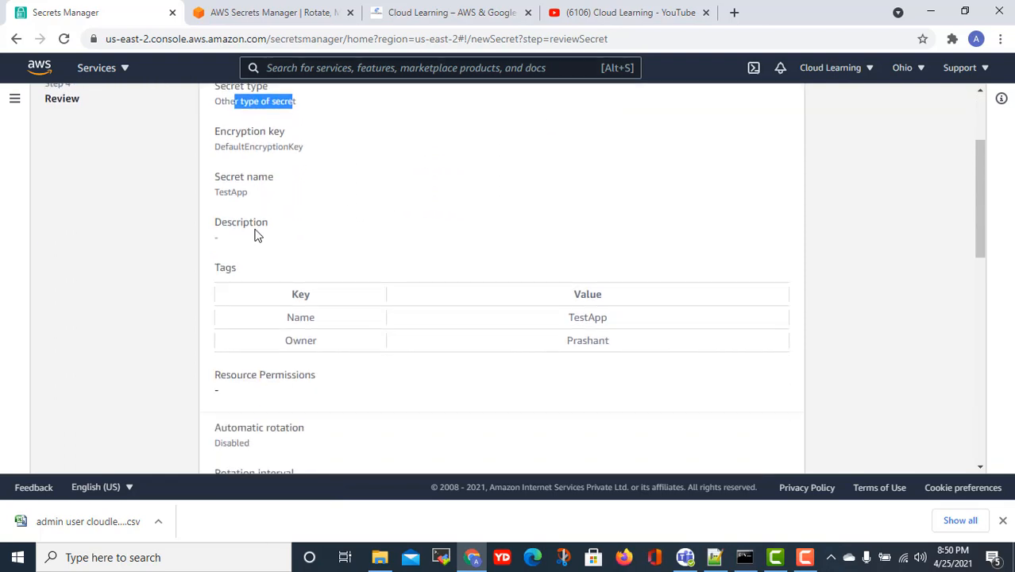
click(233, 159)
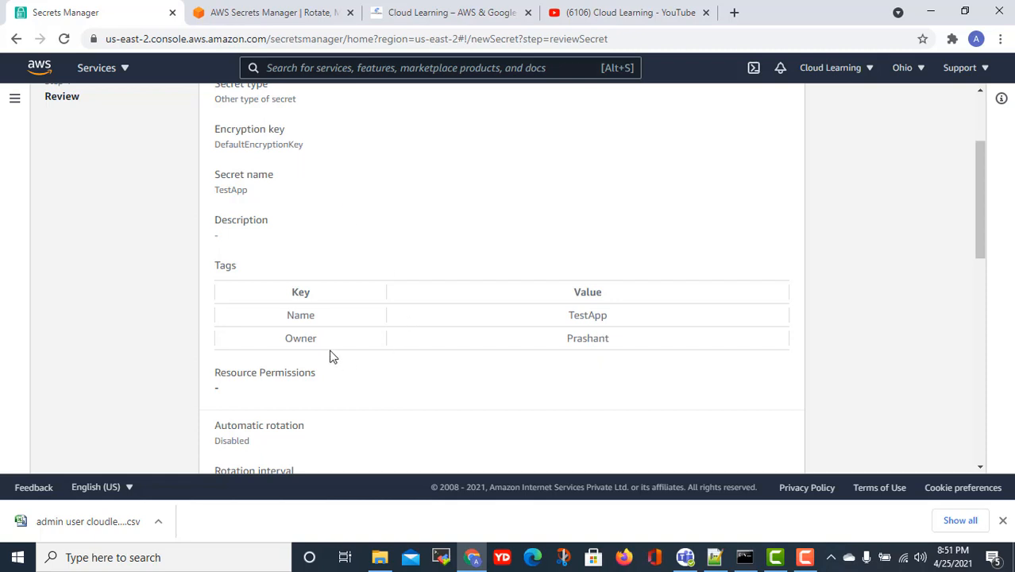
drag(607, 315, 568, 314)
drag(609, 340, 570, 341)
drag(254, 192, 217, 187)
- Scroll through the Java sample code and highlight the TestApp secret name in it
scroll(378, 263, down, 3)
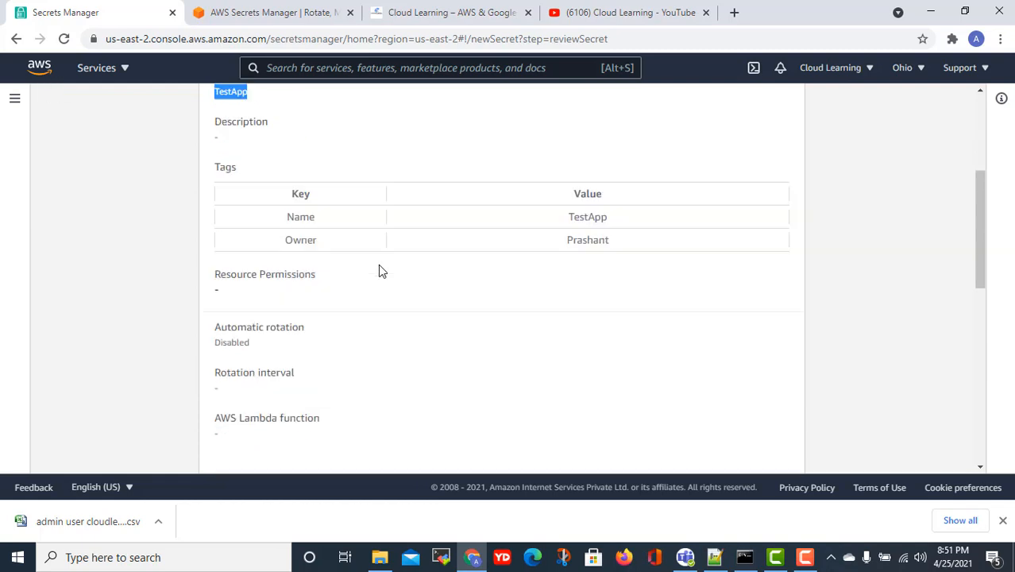
scroll(387, 279, down, 3)
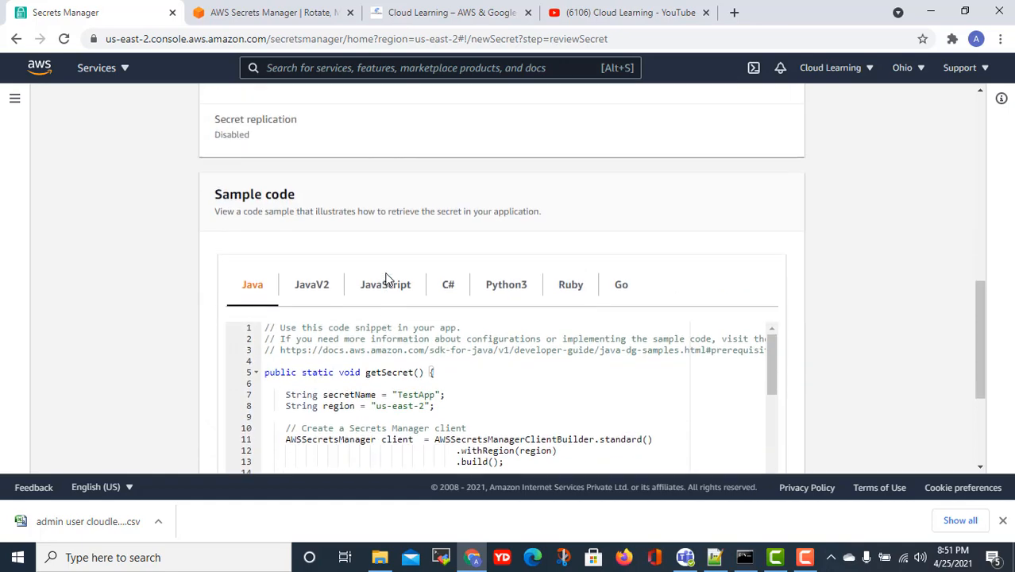
scroll(387, 277, up, 1)
scroll(387, 276, down, 2)
scroll(387, 271, up, 2)
scroll(387, 271, up, 10)
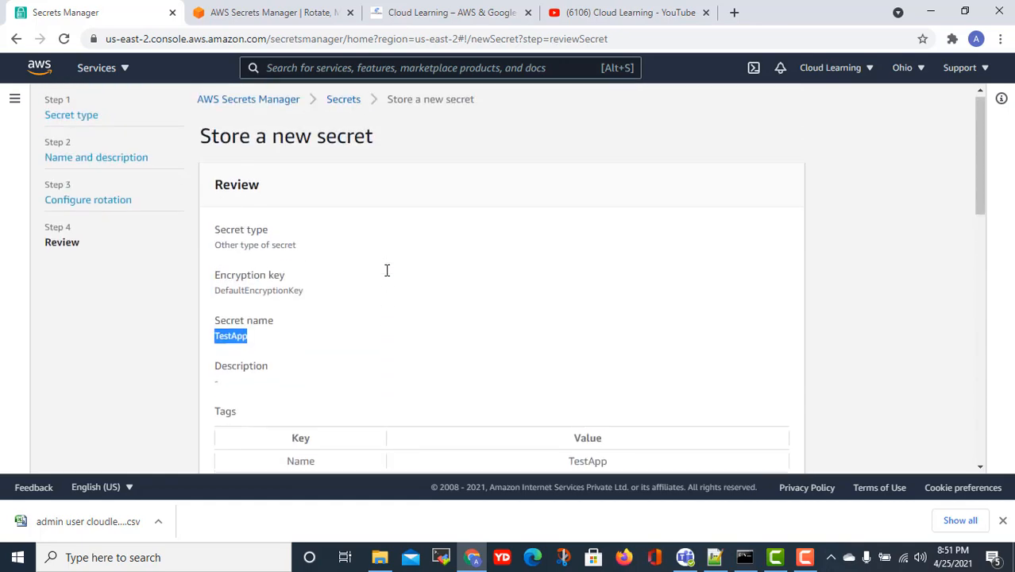
scroll(390, 274, down, 10)
scroll(398, 289, down, 2)
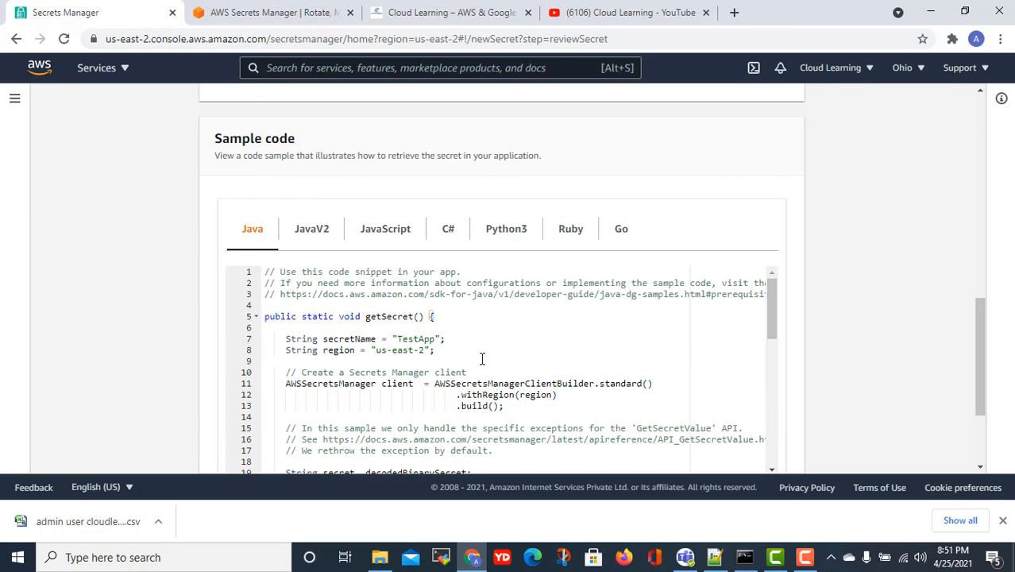
scroll(477, 359, down, 4)
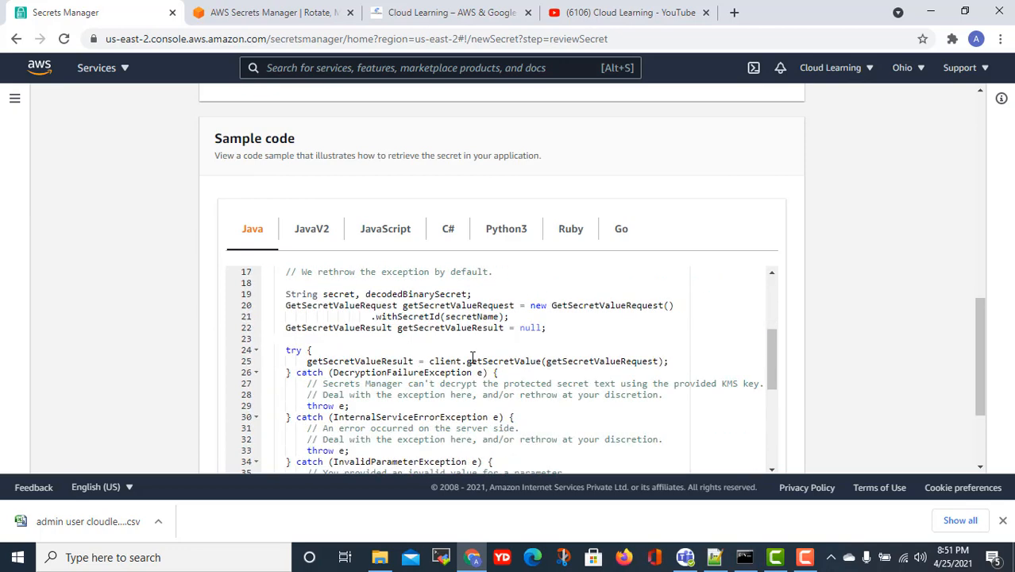
scroll(472, 359, up, 4)
scroll(472, 359, up, 3)
scroll(474, 363, down, 1)
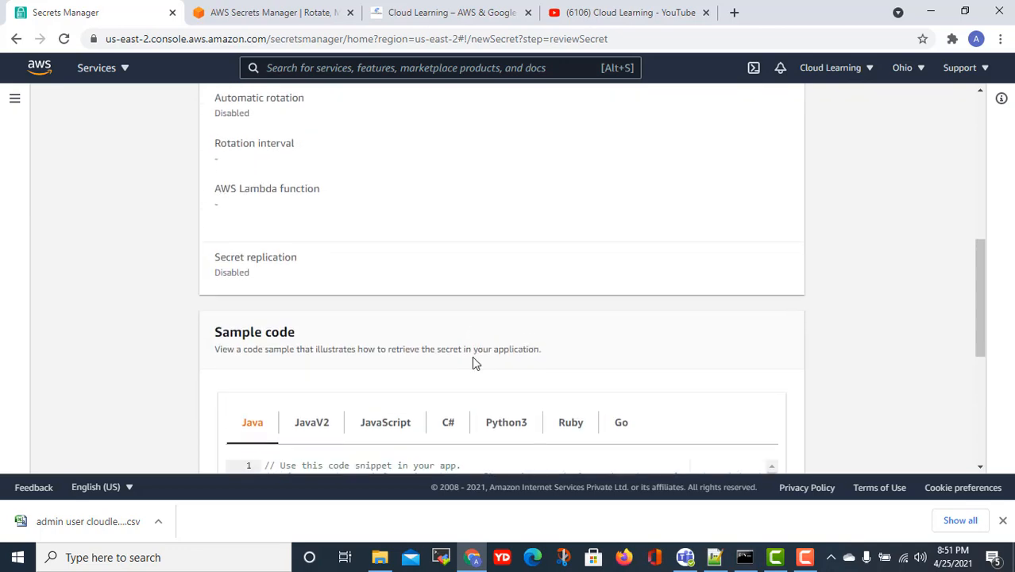
scroll(472, 359, down, 3)
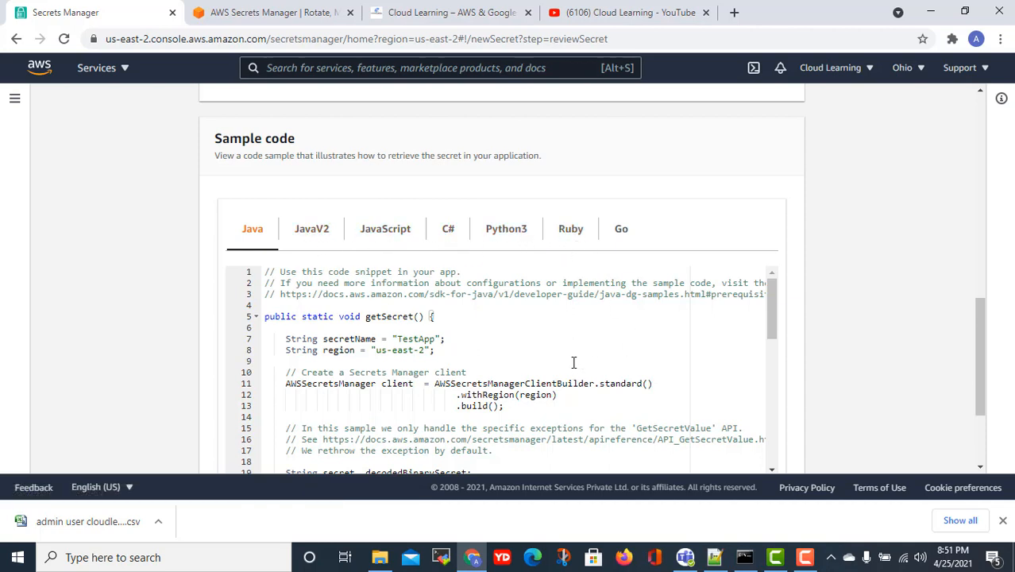
scroll(562, 363, down, 2)
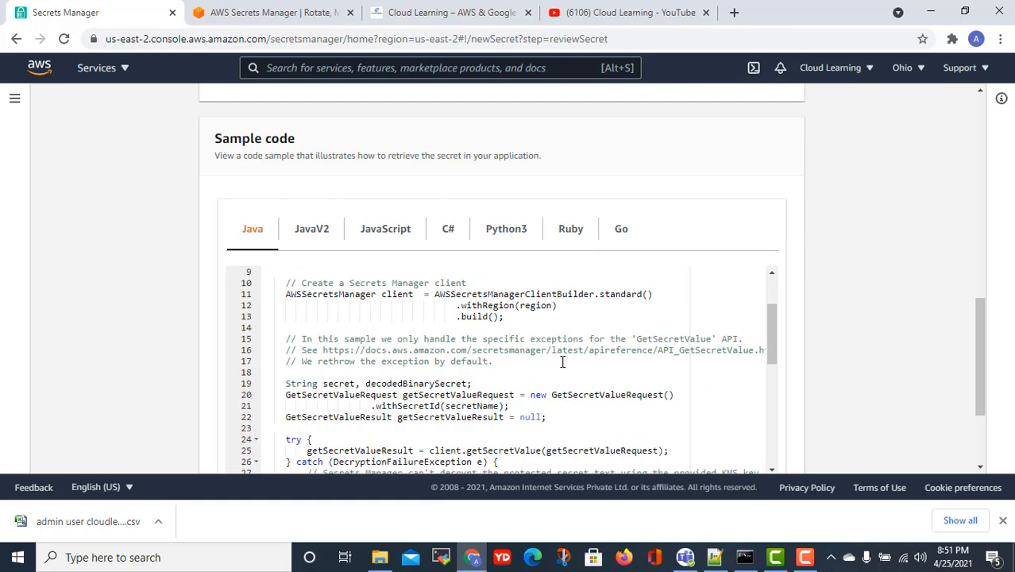
scroll(562, 363, down, 8)
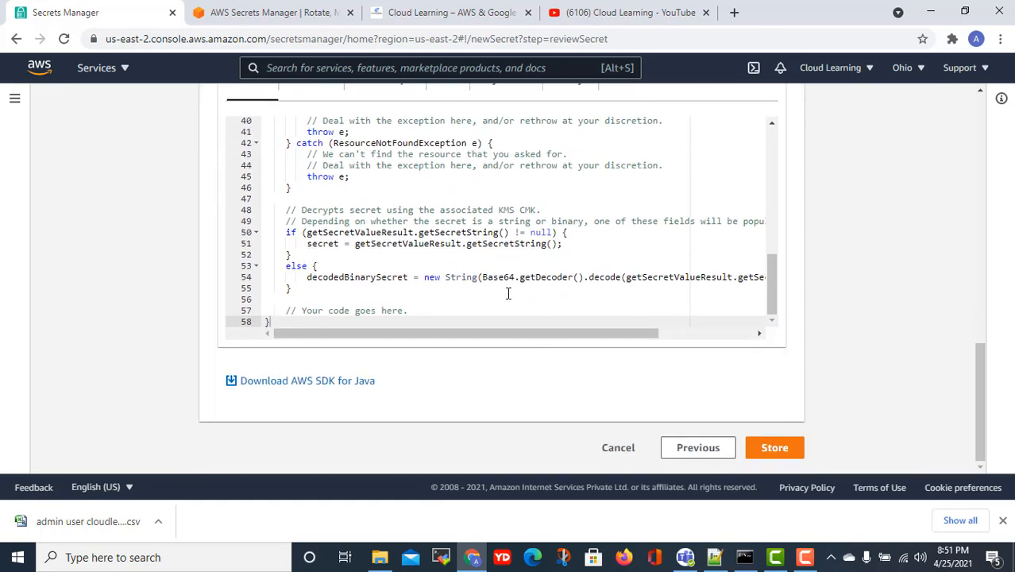
scroll(508, 294, up, 12)
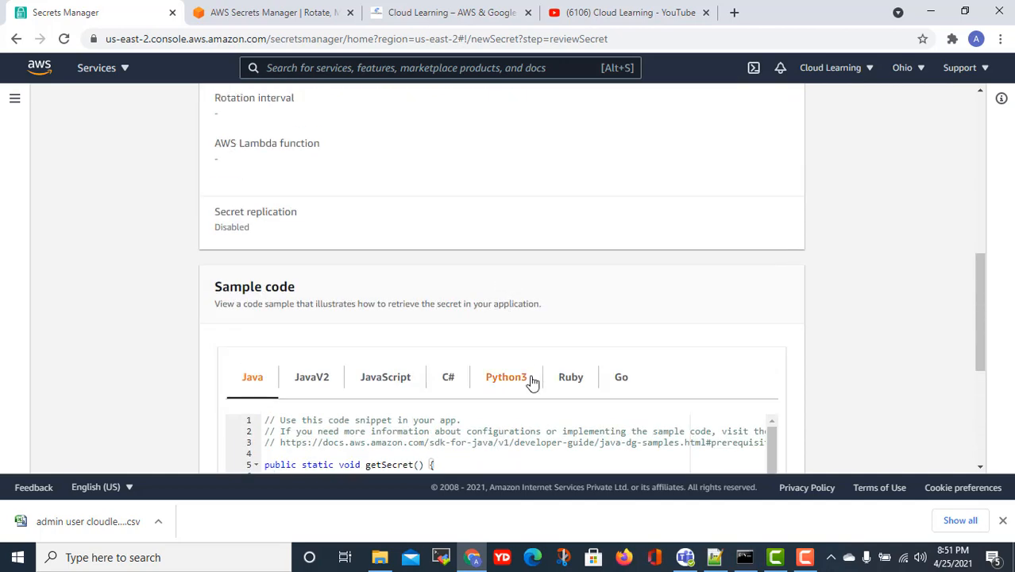
scroll(532, 382, down, 2)
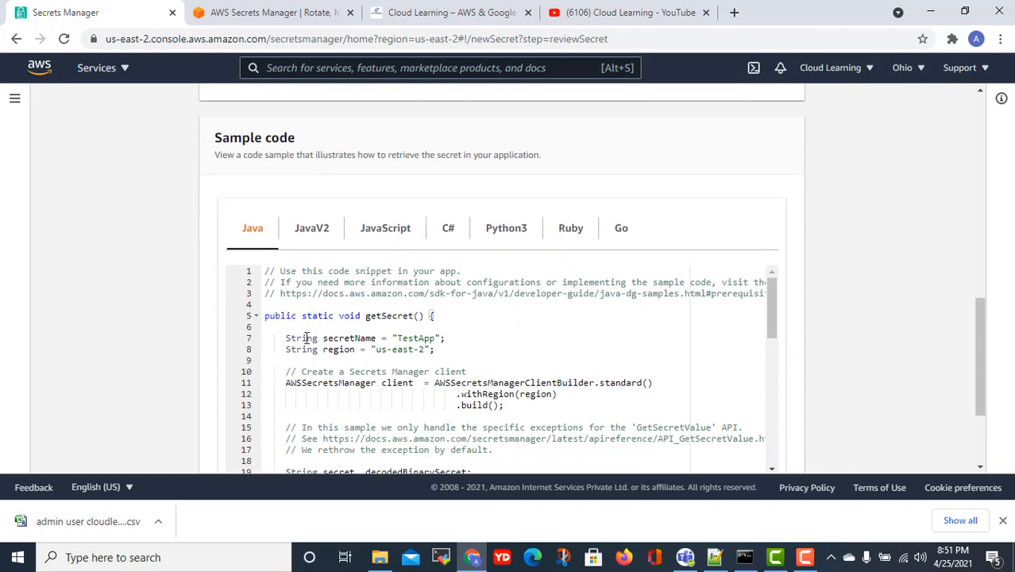
drag(436, 338, 409, 339)
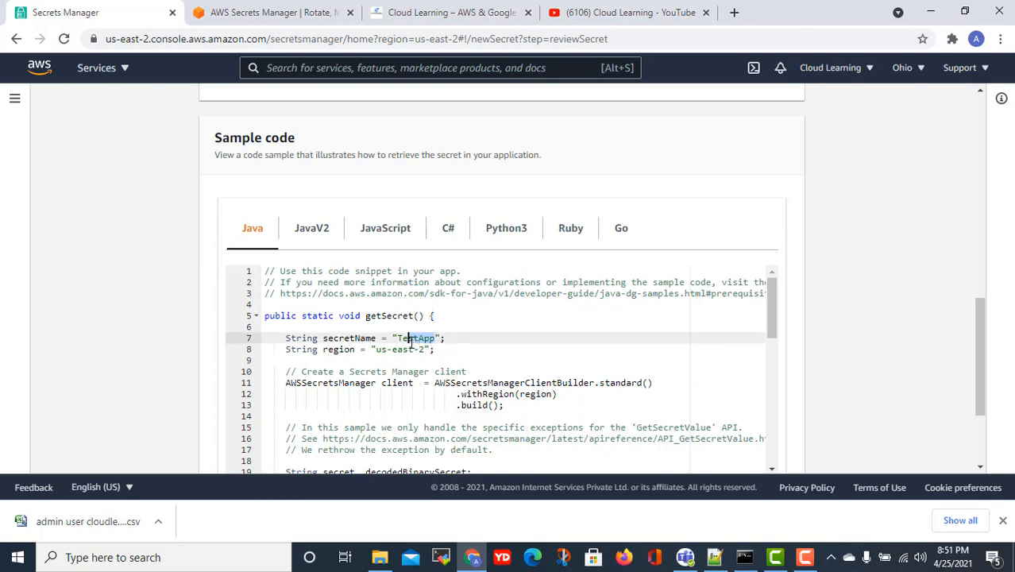
- Point out the GetSecretValue comment and GetSecretValueRequest type, then show the JavaV2 sample
scroll(478, 386, down, 1)
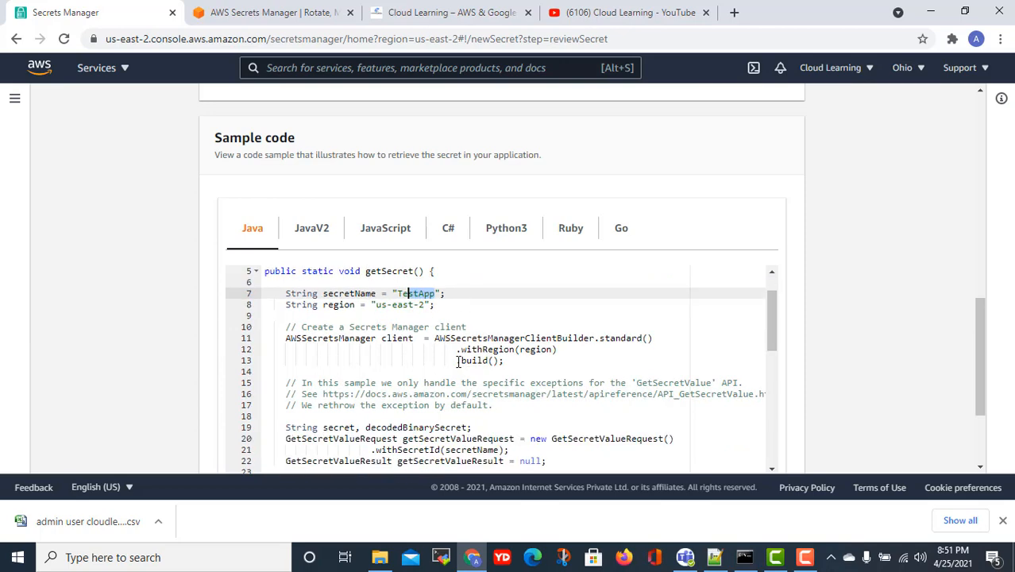
scroll(458, 362, up, 2)
scroll(482, 396, down, 2)
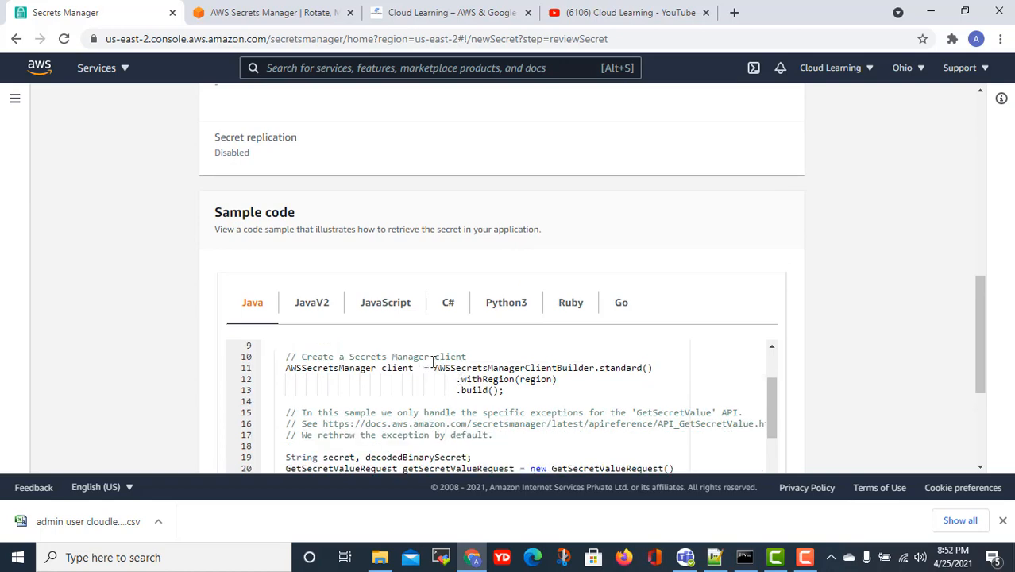
scroll(487, 382, down, 2)
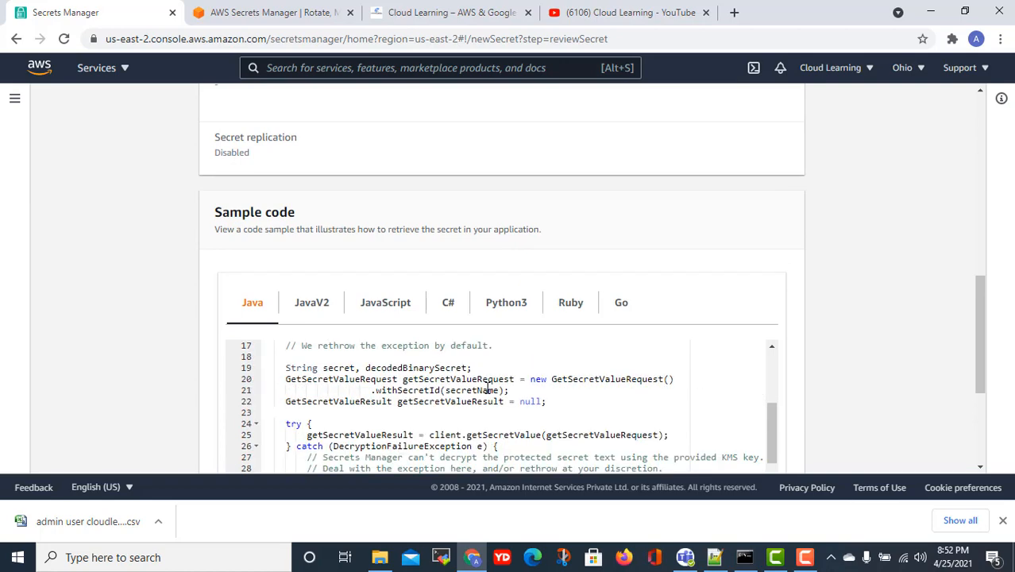
scroll(516, 407, up, 1)
scroll(540, 413, up, 1)
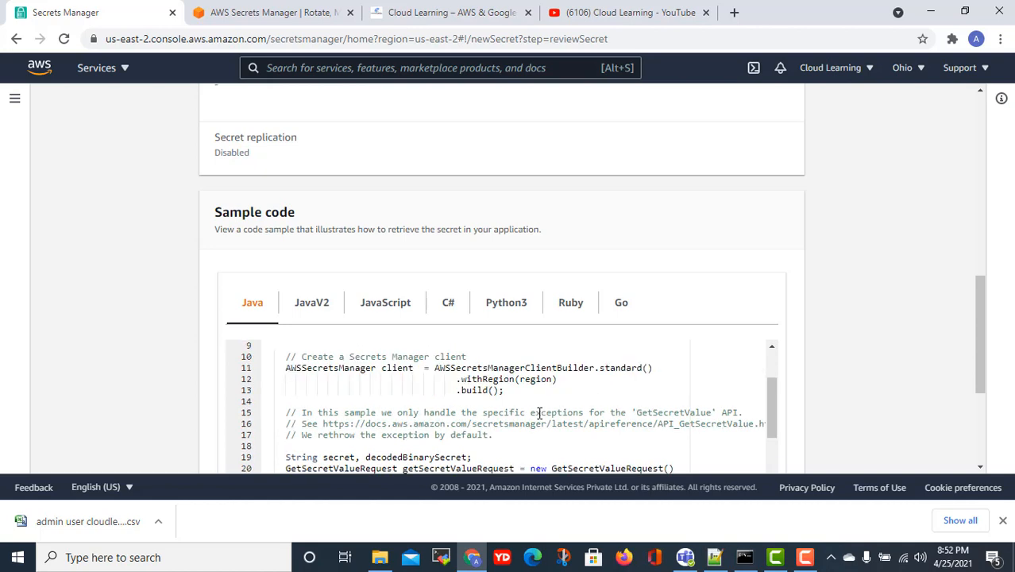
click(664, 414)
scroll(656, 411, down, 1)
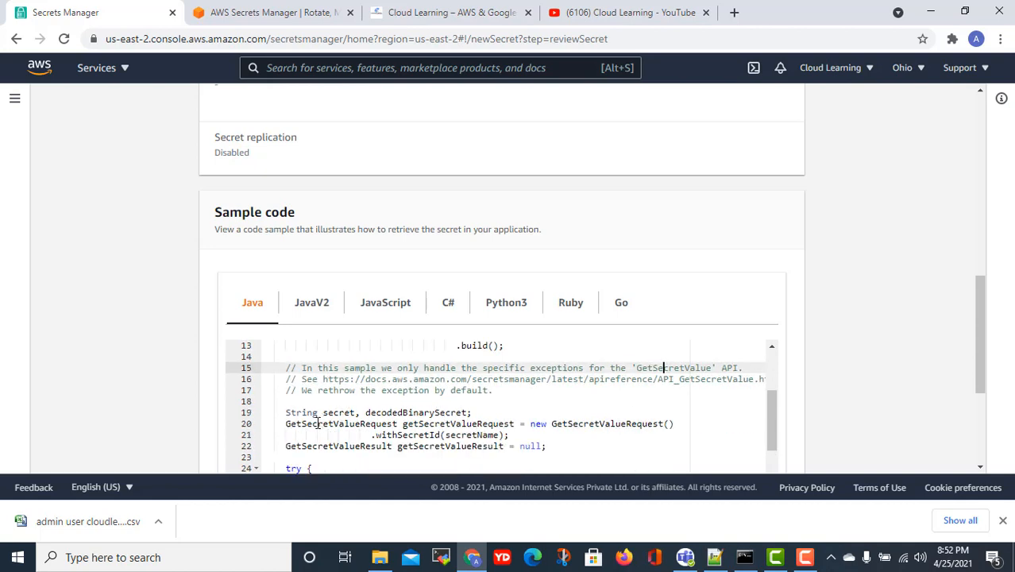
drag(287, 425, 402, 421)
scroll(540, 413, down, 1)
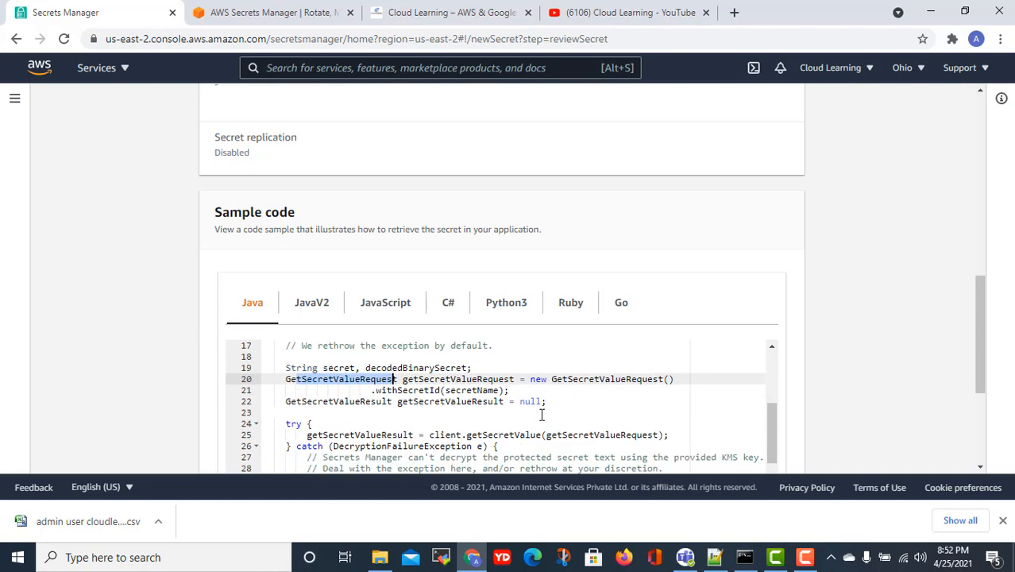
scroll(538, 416, down, 1)
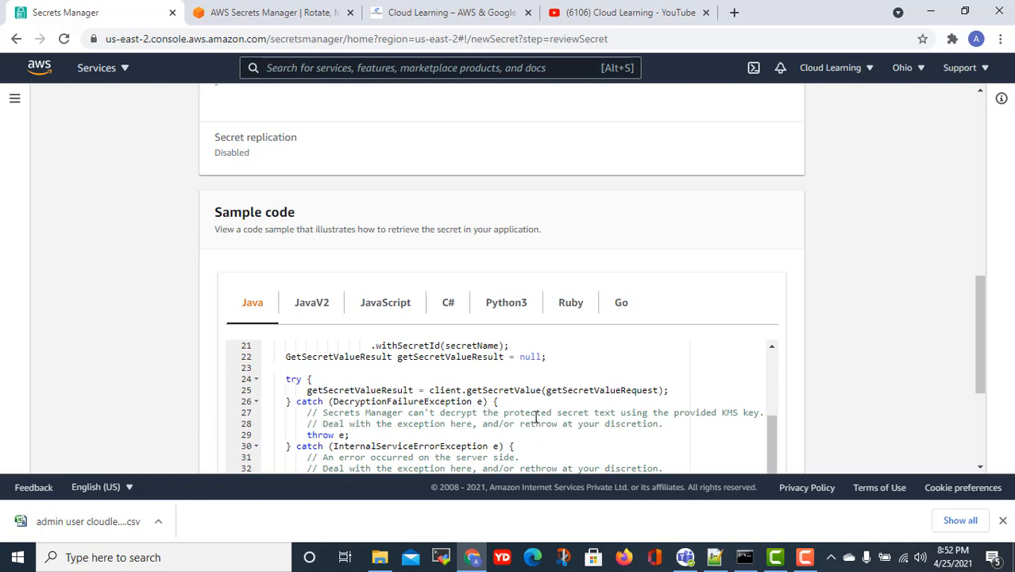
scroll(533, 425, down, 1)
scroll(535, 428, down, 2)
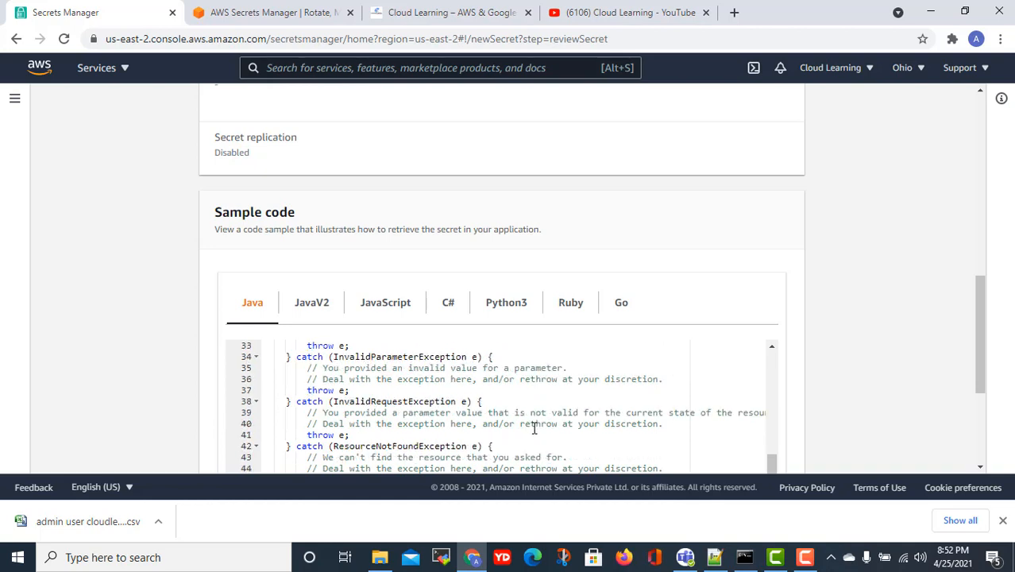
scroll(535, 428, down, 2)
scroll(535, 429, up, 2)
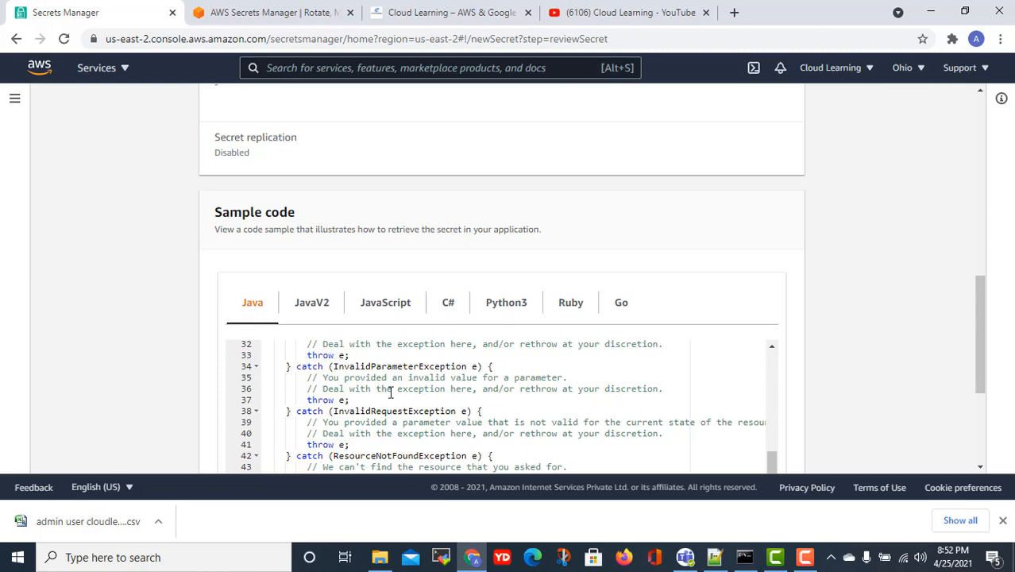
scroll(479, 402, down, 2)
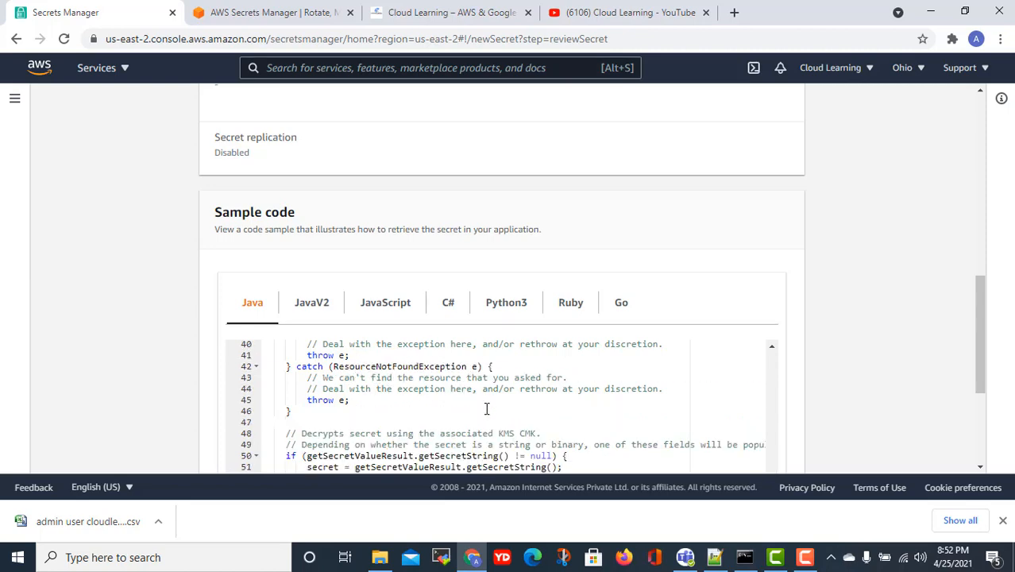
scroll(487, 409, down, 2)
scroll(487, 408, up, 1)
scroll(499, 390, down, 1)
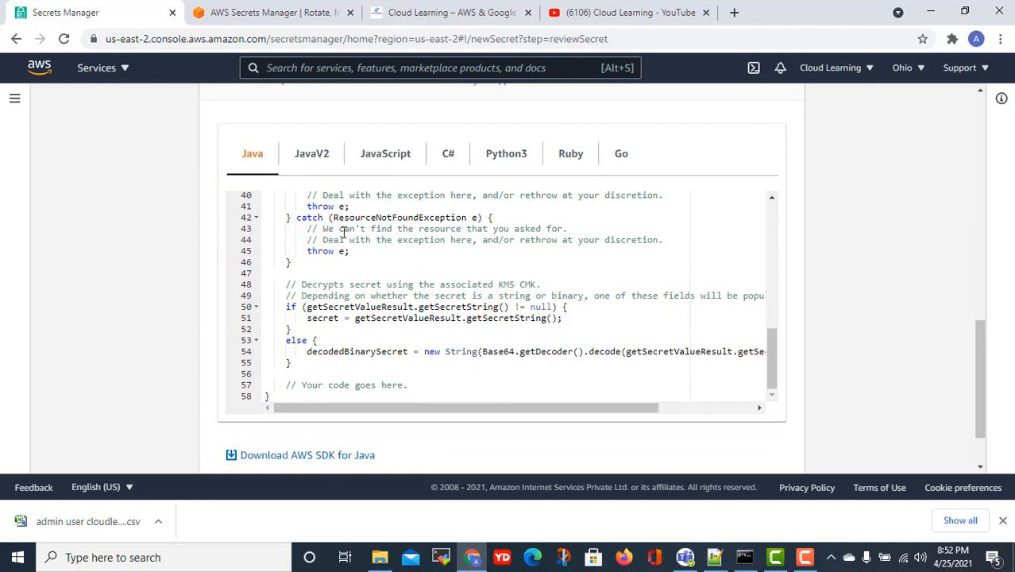
click(314, 159)
- Cycle the sample code through JavaScript, C# and Python3, reading through the Python3 version
click(368, 158)
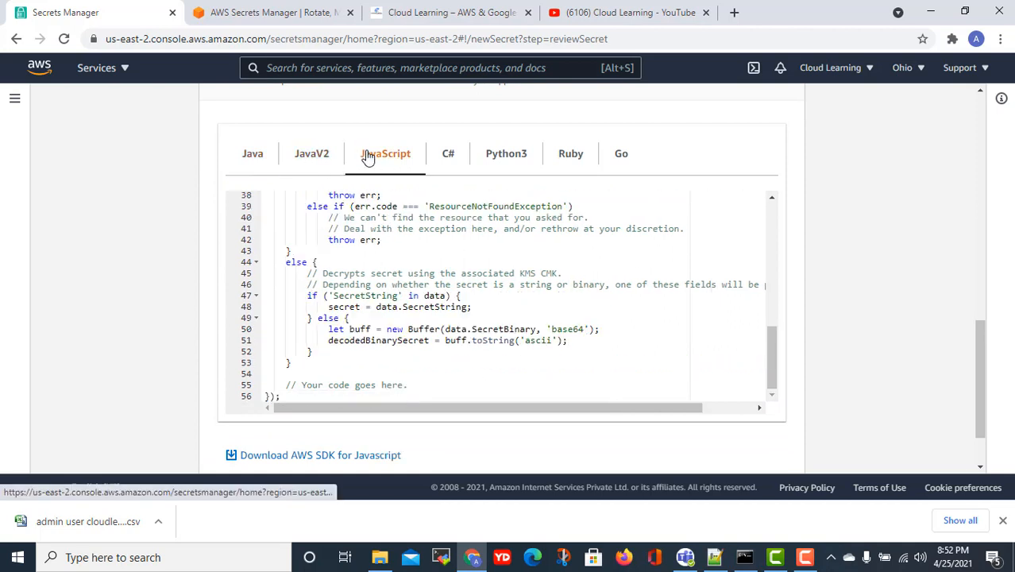
click(445, 157)
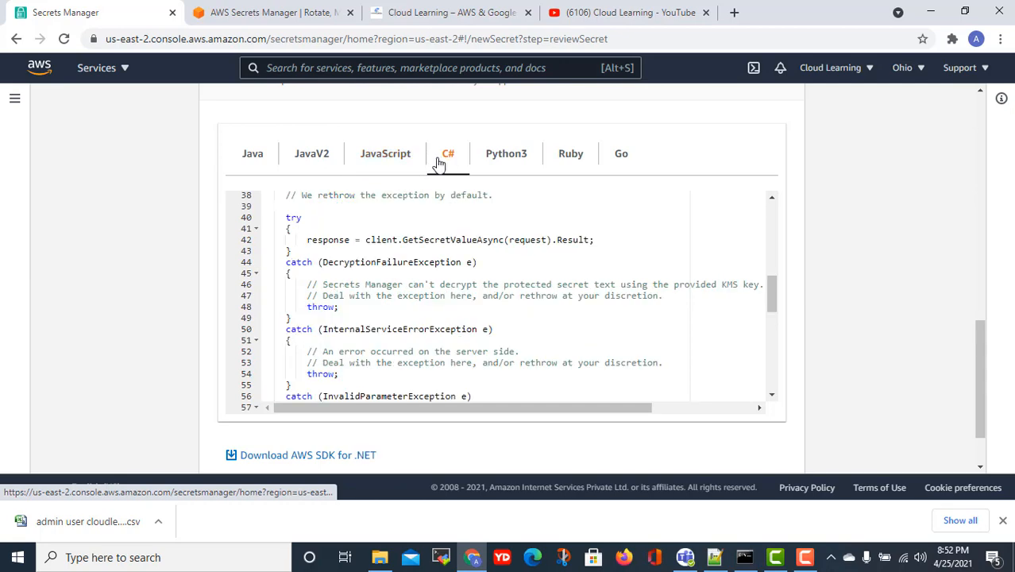
click(499, 157)
scroll(538, 279, up, 3)
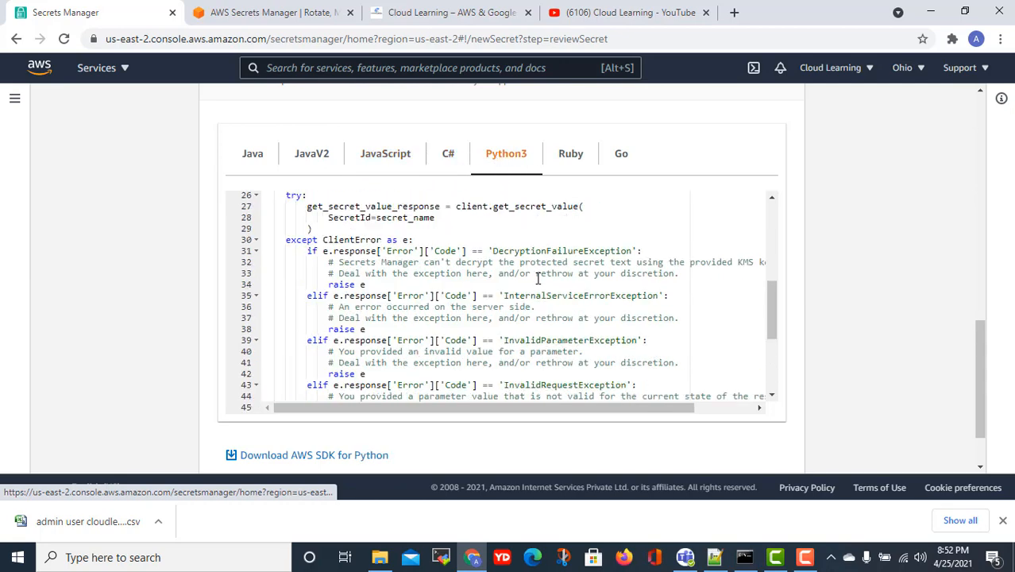
scroll(534, 279, up, 8)
scroll(526, 292, down, 3)
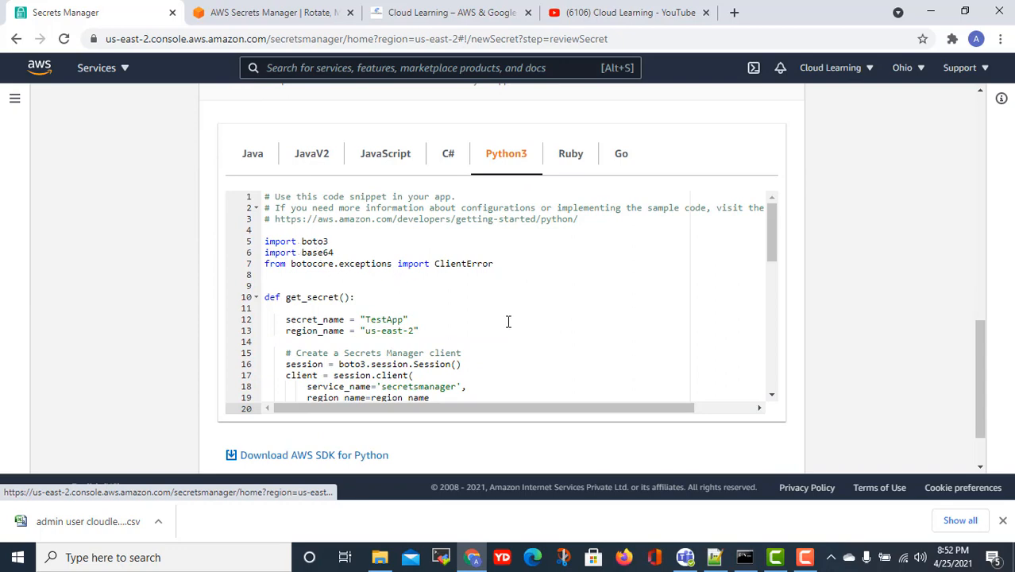
scroll(511, 328, down, 2)
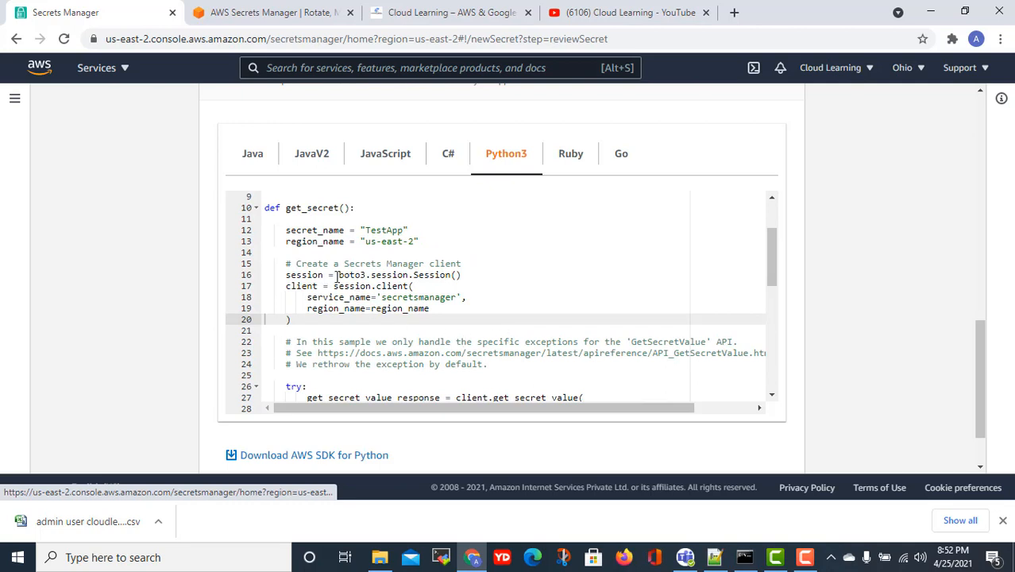
scroll(427, 318, down, 3)
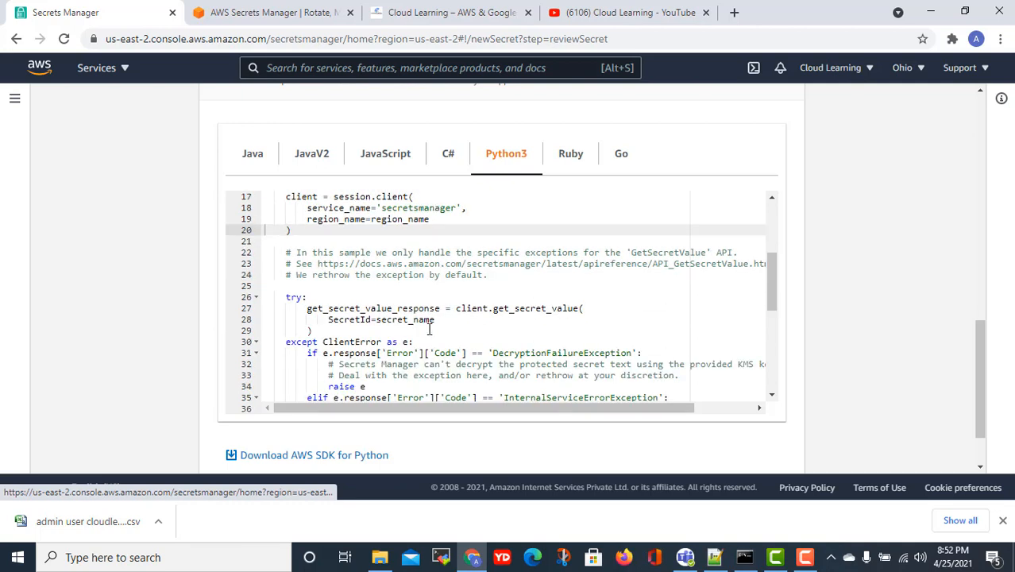
scroll(418, 329, down, 7)
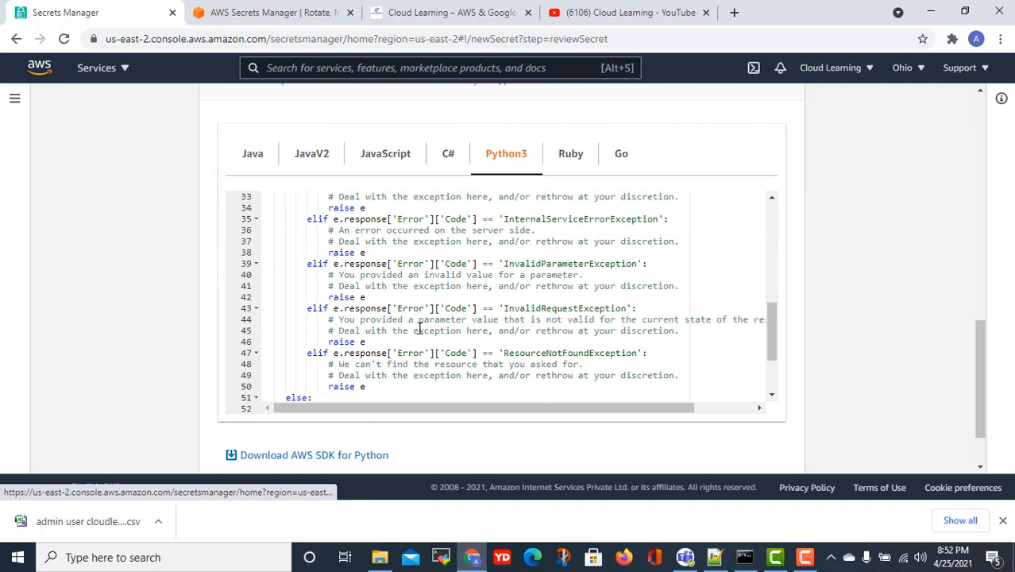
scroll(591, 325, up, 4)
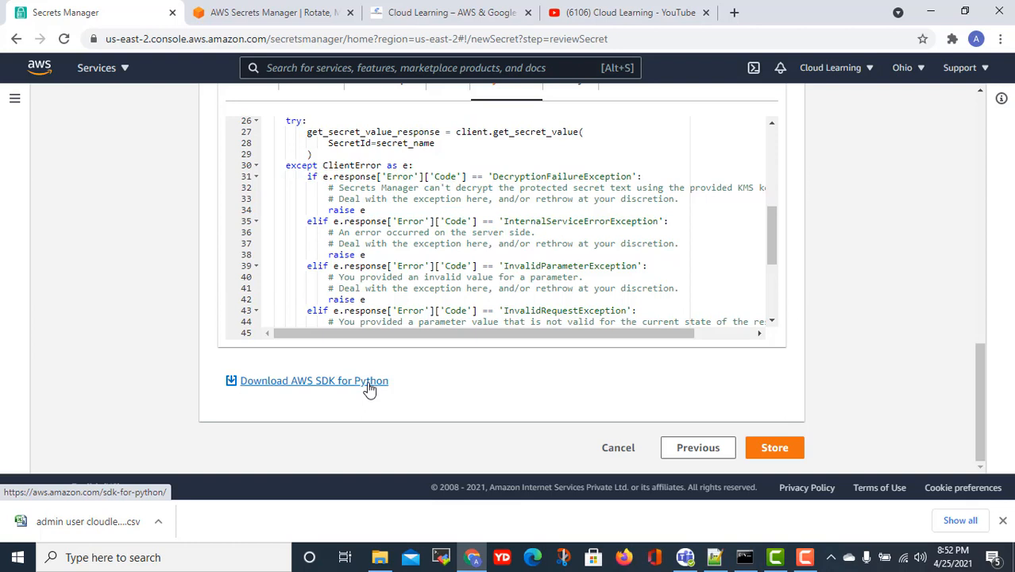
scroll(370, 390, up, 3)
- Switch the sample code back to JavaScript and then to Java
click(378, 311)
scroll(380, 390, down, 6)
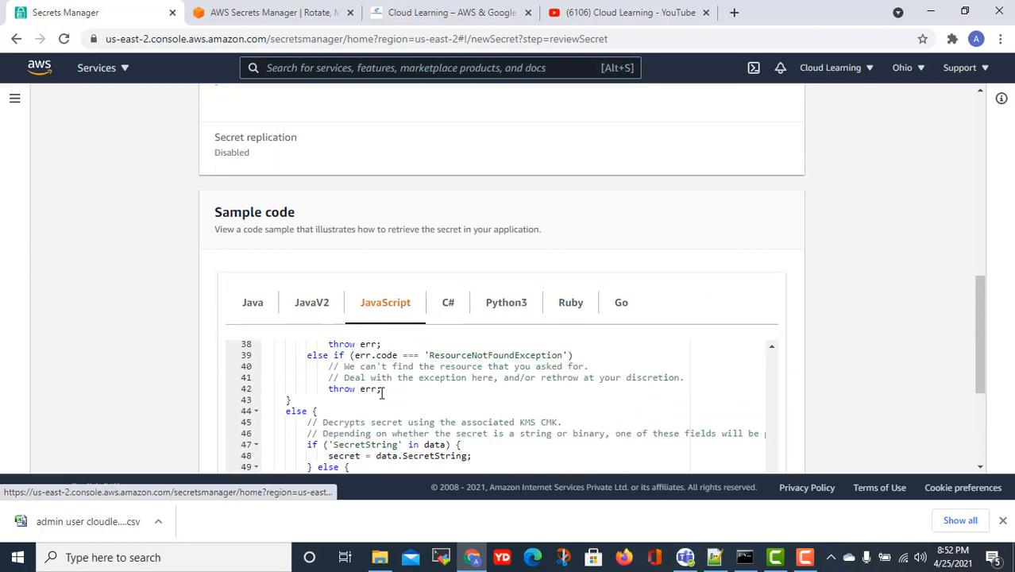
scroll(323, 271, up, 10)
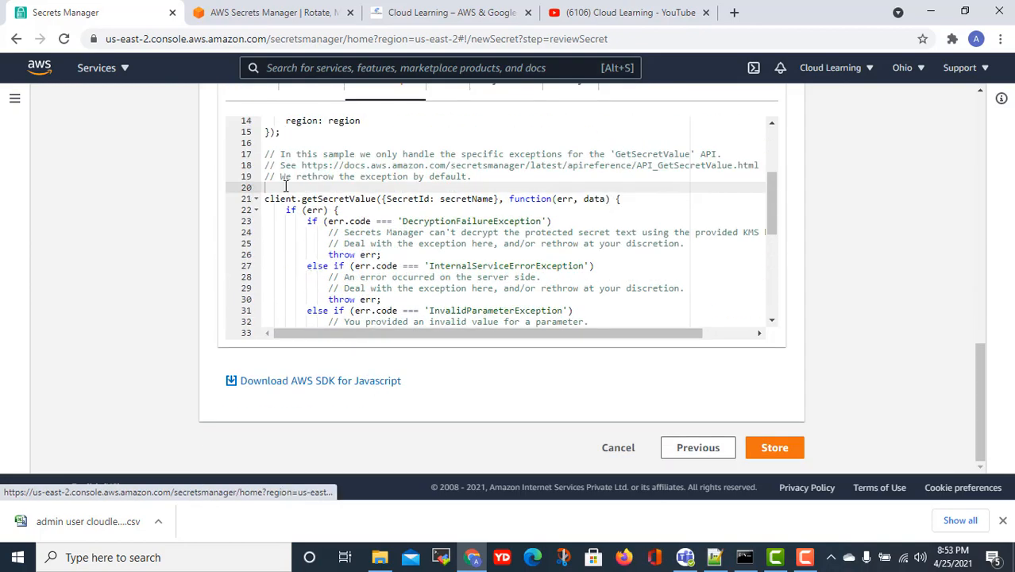
scroll(294, 205, up, 3)
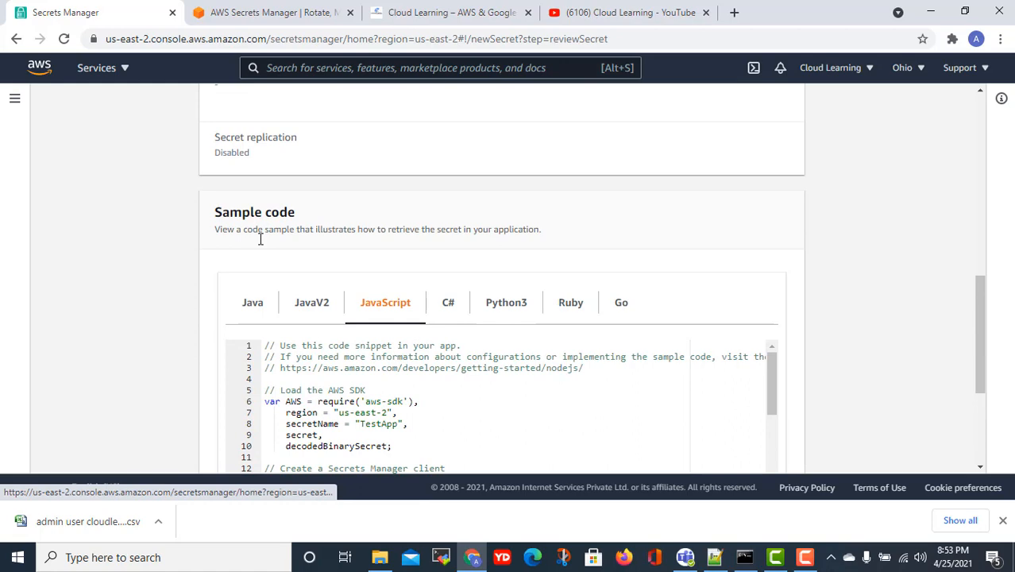
click(263, 306)
scroll(354, 385, down, 6)
- Open the AWS SDK for Java page in a new tab, then return to the review page
click(325, 455)
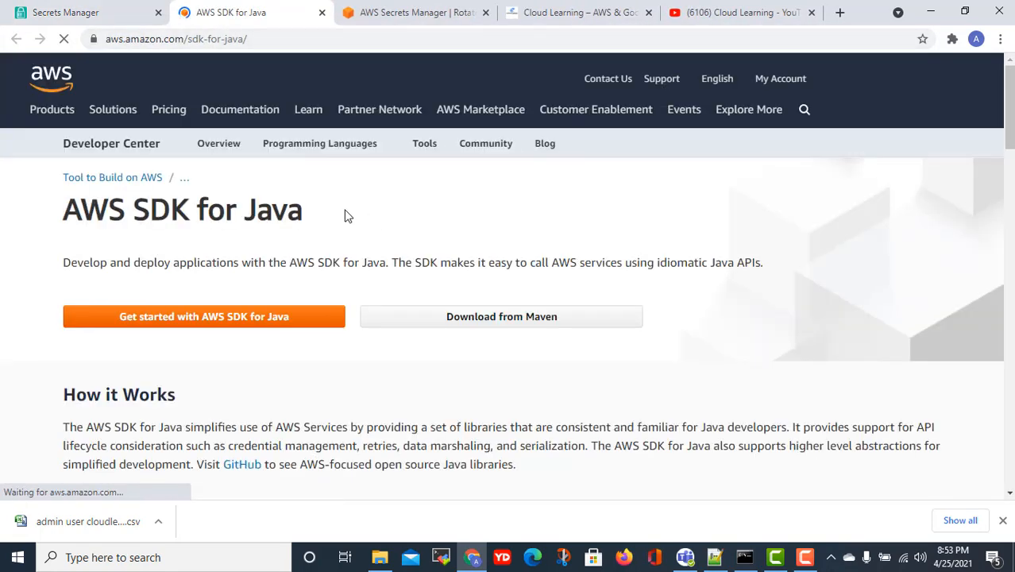
click(40, 14)
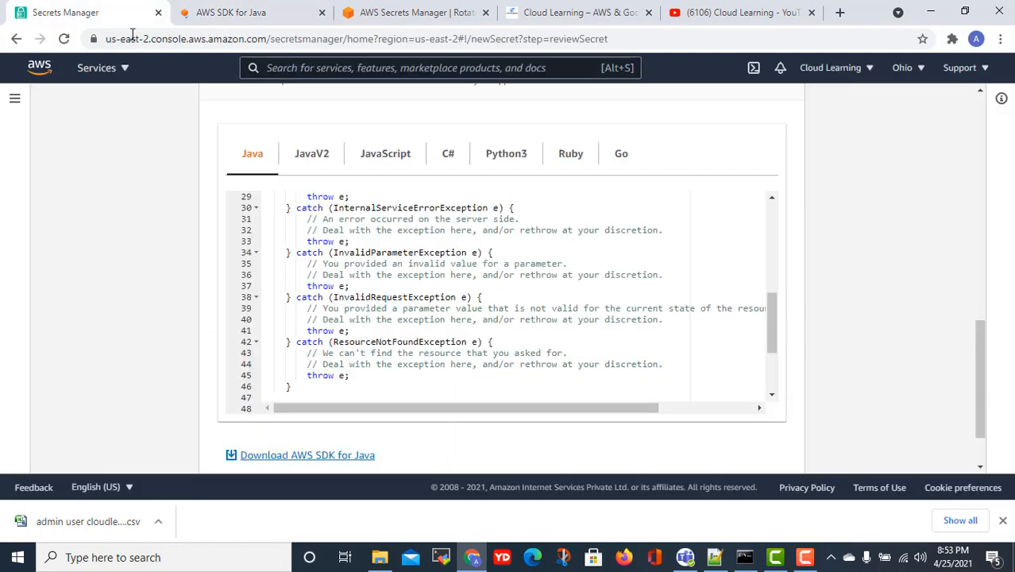
scroll(477, 318, down, 2)
scroll(799, 399, down, 1)
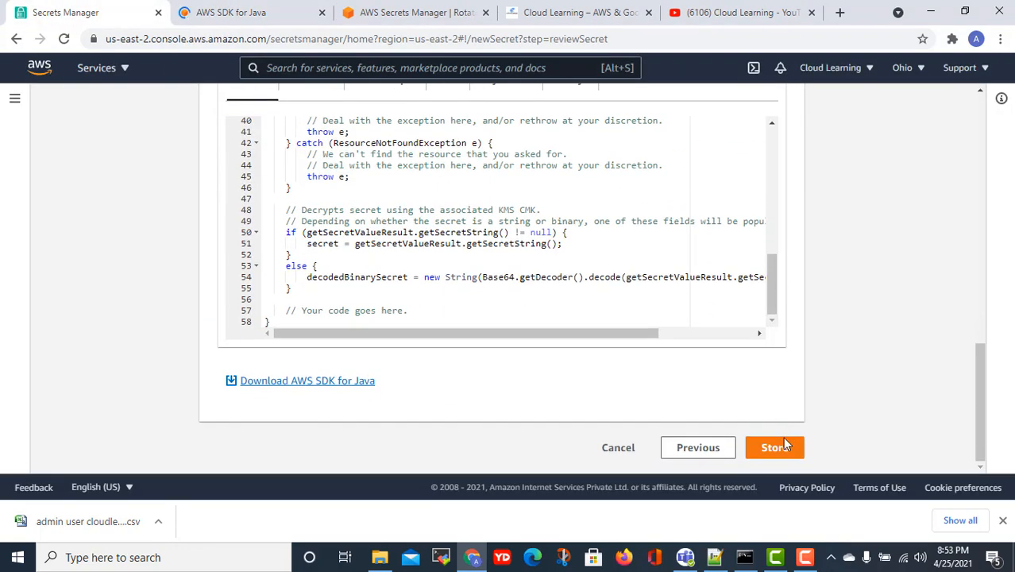
- Store the TestApp secret, then open TestApp from the Secrets list to see its details
click(783, 450)
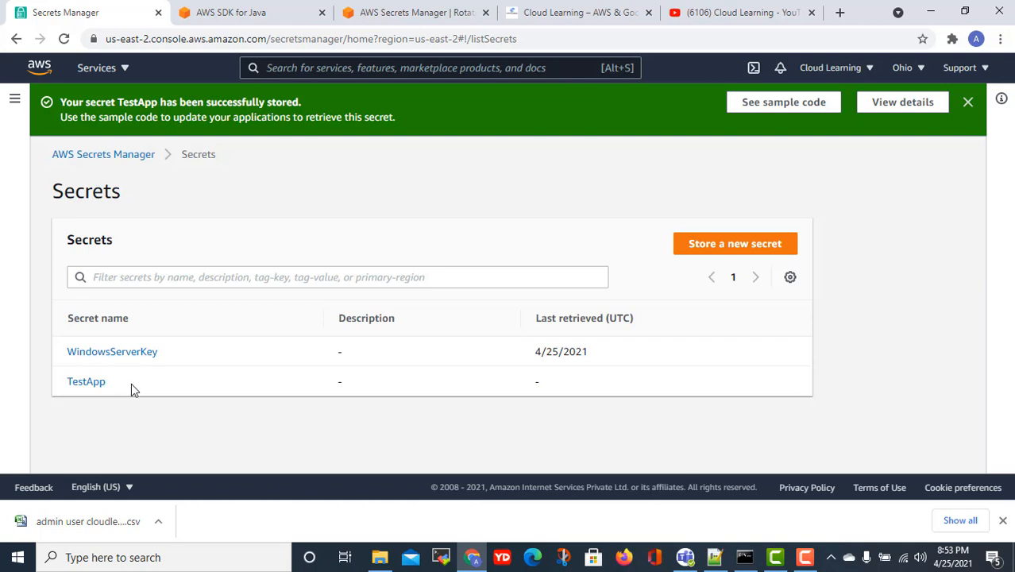
click(93, 387)
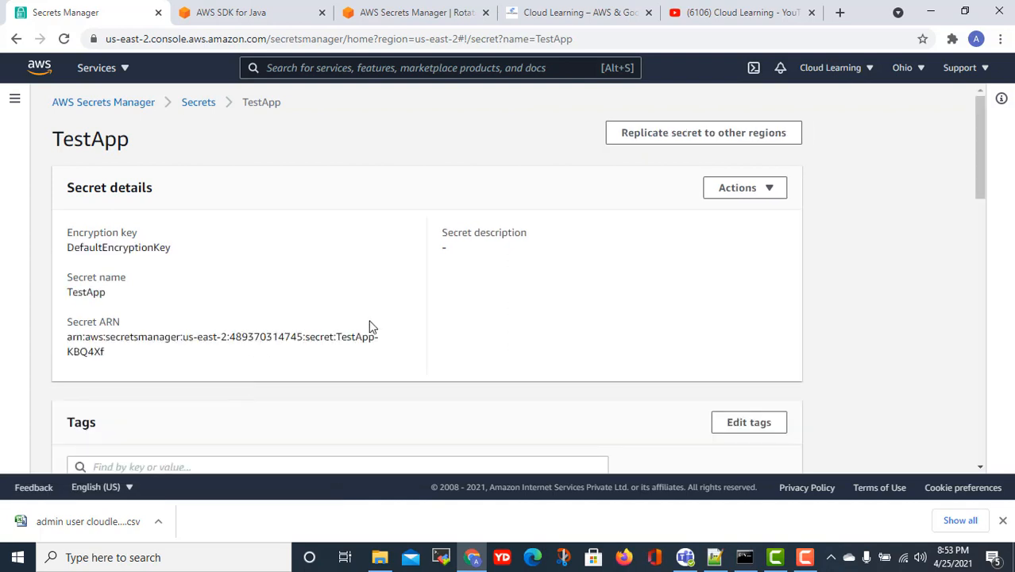
scroll(358, 340, down, 3)
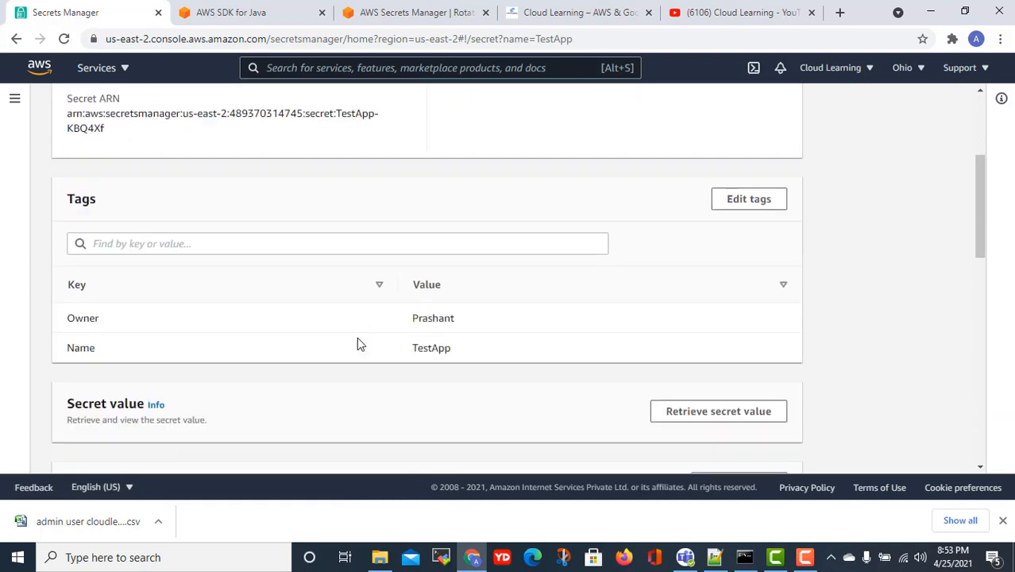
scroll(357, 344, down, 1)
scroll(353, 343, down, 3)
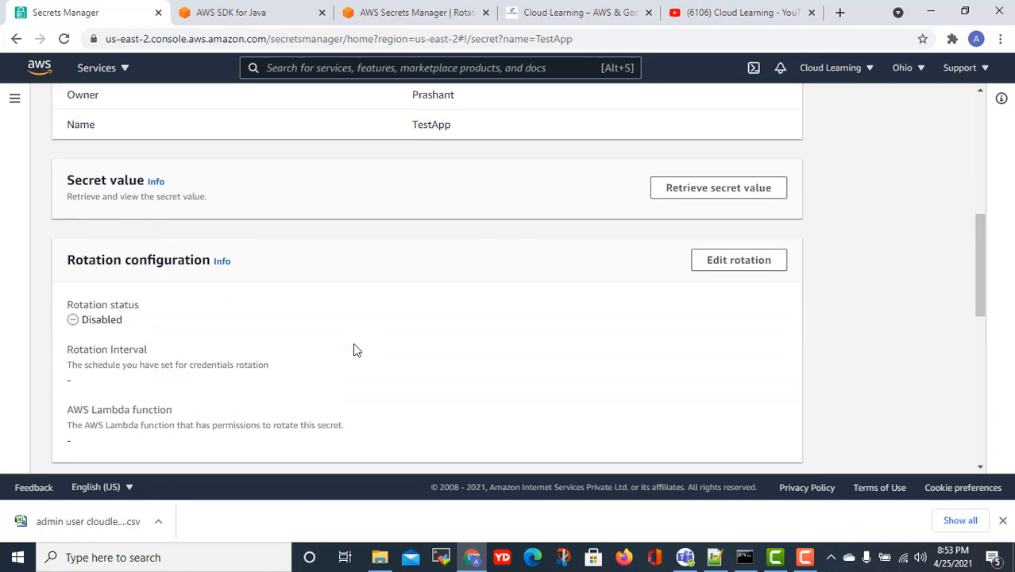
scroll(352, 344, down, 3)
scroll(352, 344, up, 3)
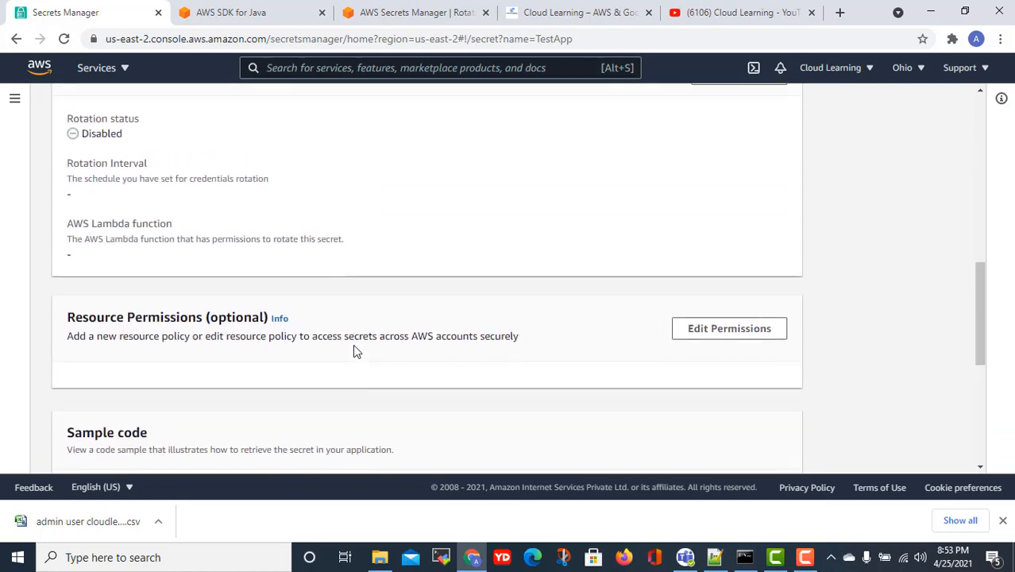
click(710, 196)
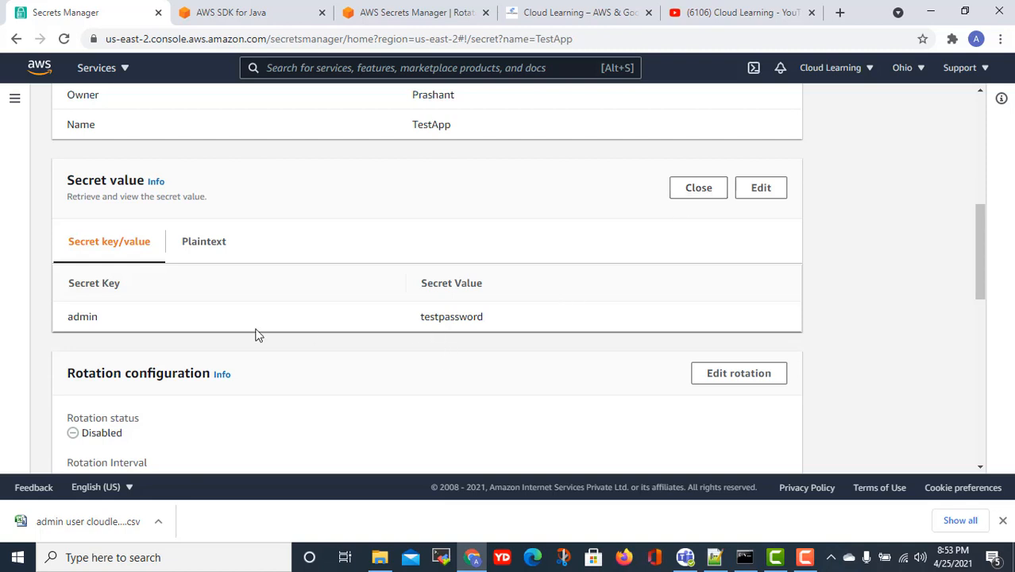
drag(97, 315, 73, 320)
drag(484, 318, 445, 320)
- Check the command prompt, copy the TestApp name from the secret page, and switch to the CLI notes
scroll(453, 327, up, 10)
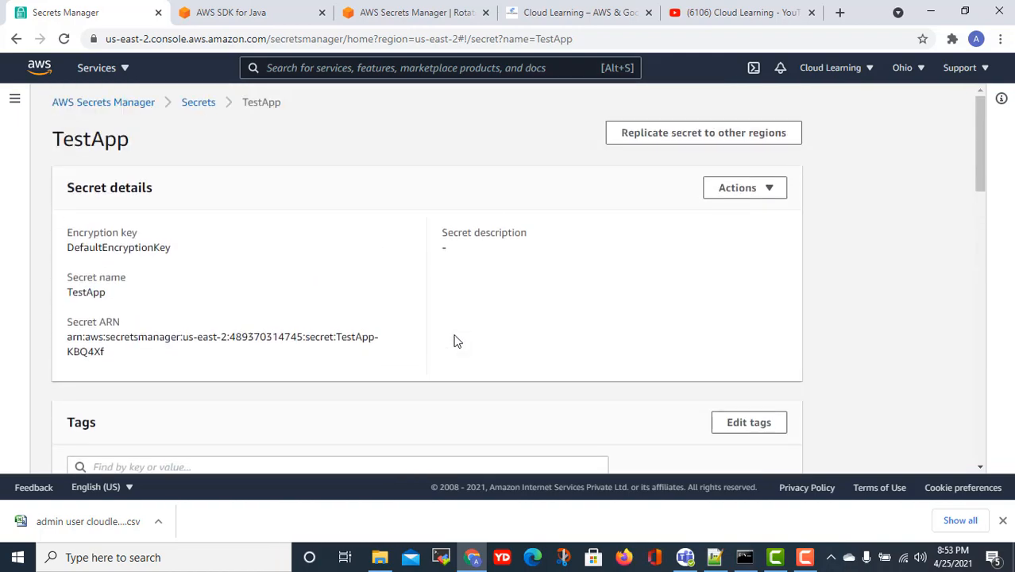
scroll(453, 343, down, 15)
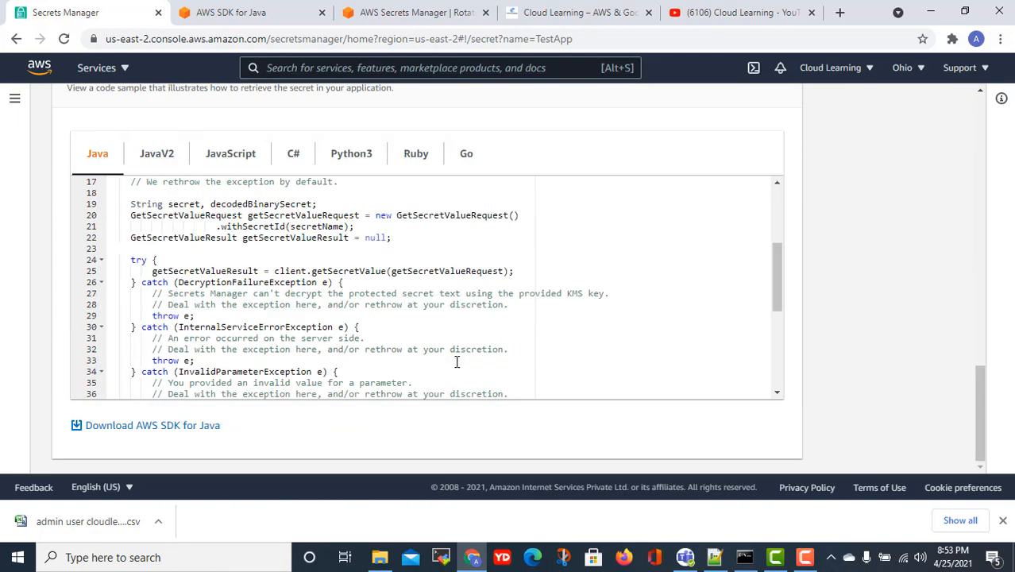
scroll(462, 365, down, 3)
scroll(445, 362, up, 10)
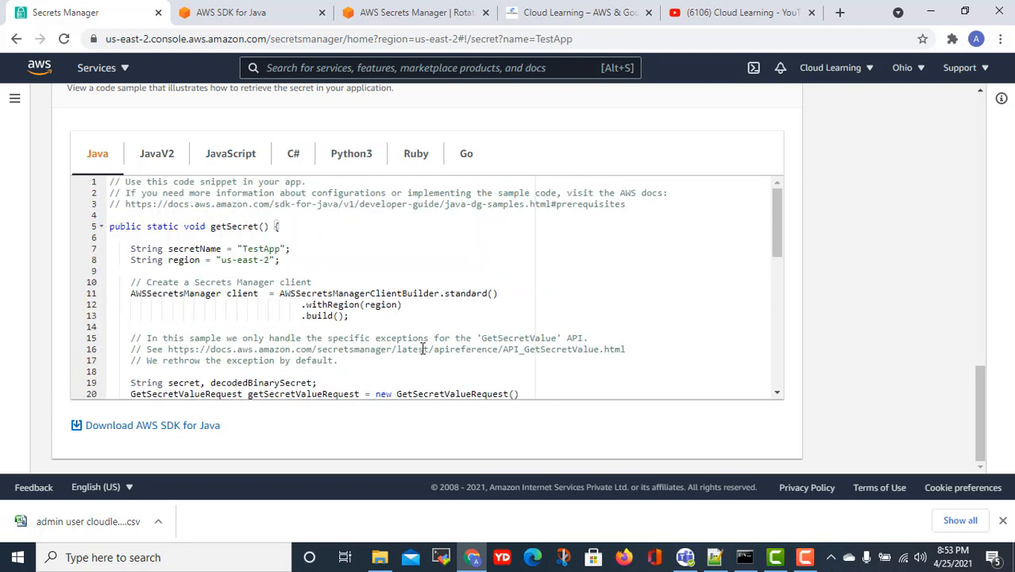
scroll(418, 354, up, 10)
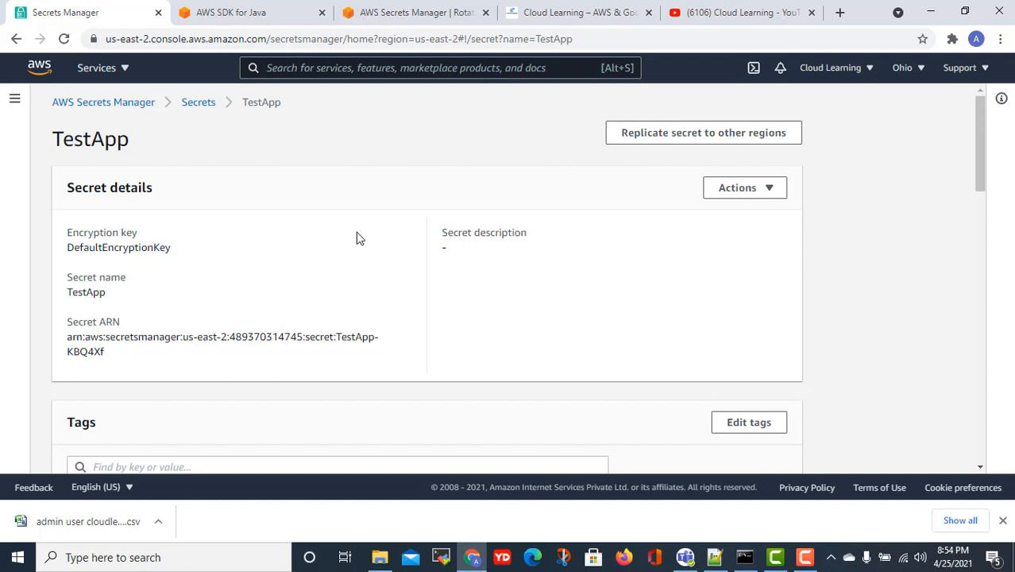
click(745, 559)
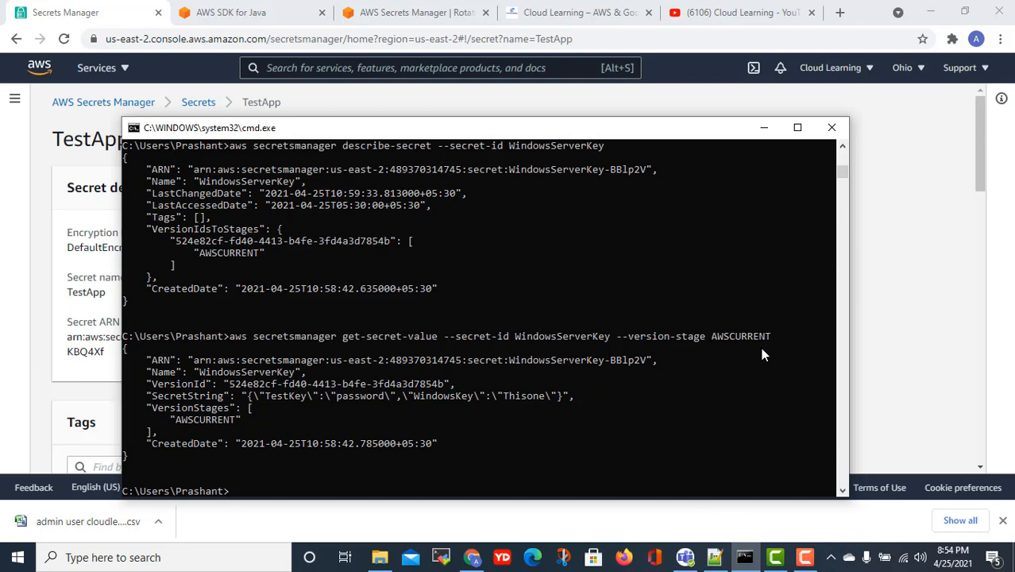
click(448, 92)
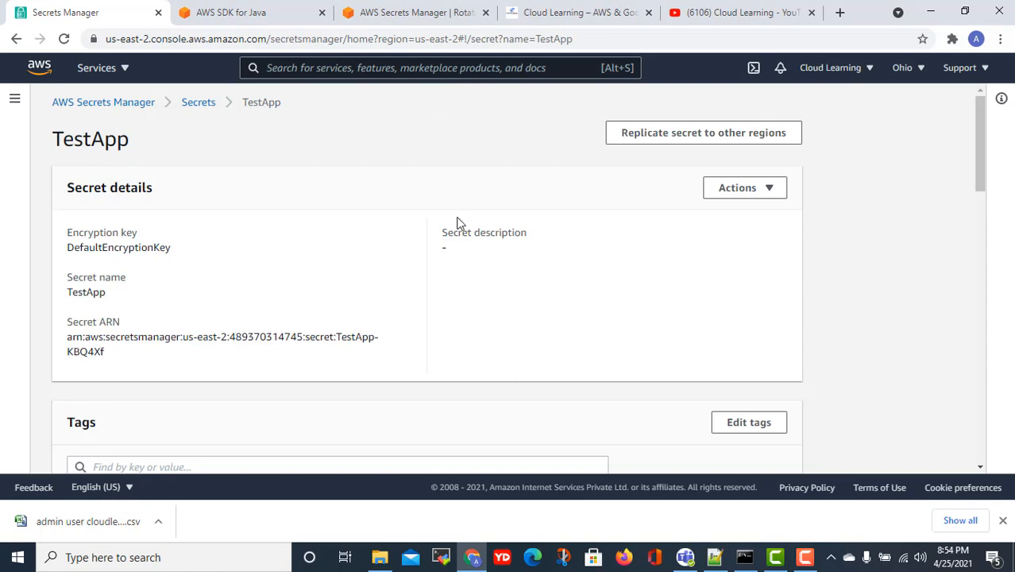
scroll(465, 256, down, 4)
scroll(465, 256, up, 5)
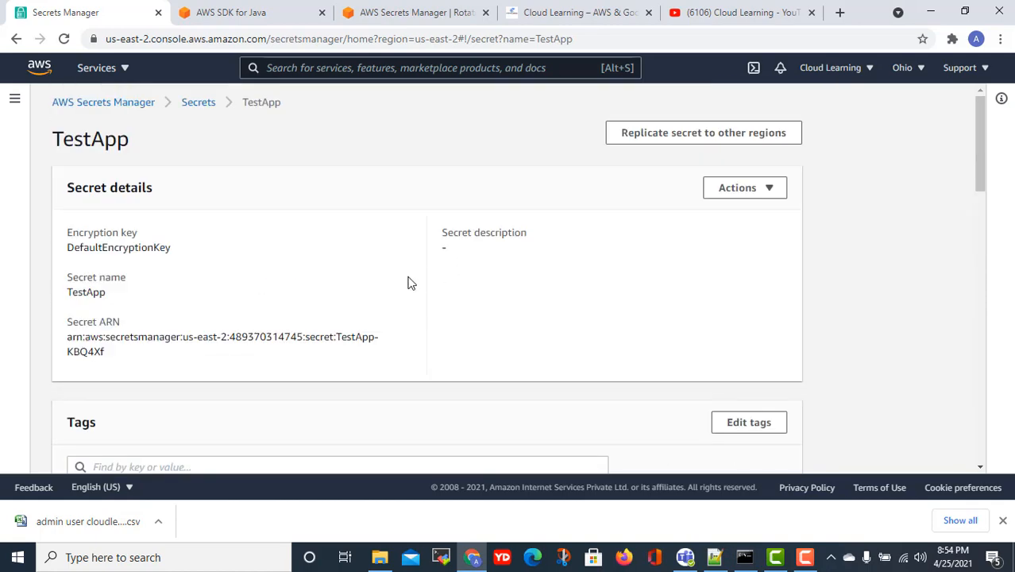
scroll(407, 292, down, 2)
scroll(409, 299, up, 2)
drag(127, 143, 56, 139)
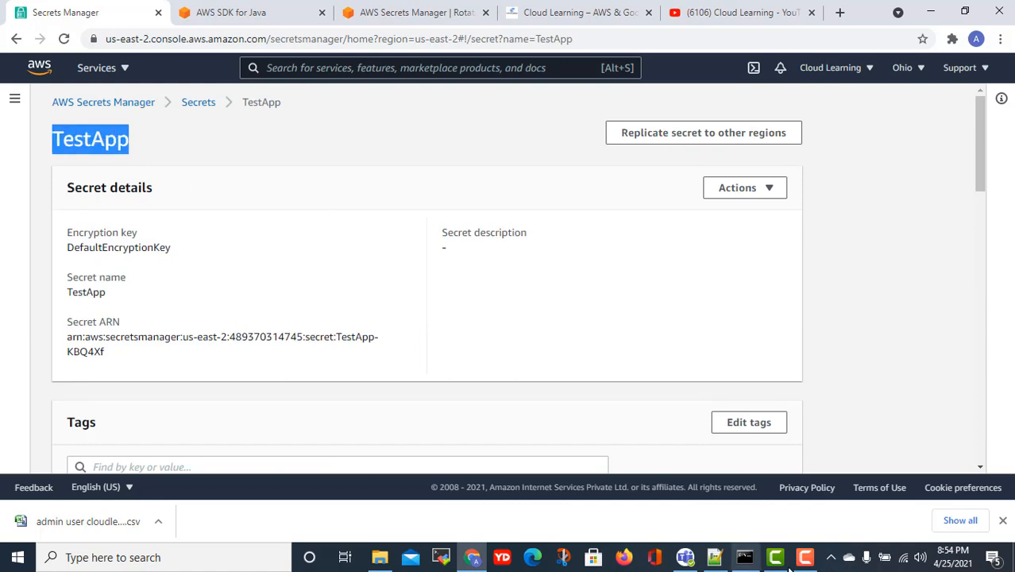
click(715, 557)
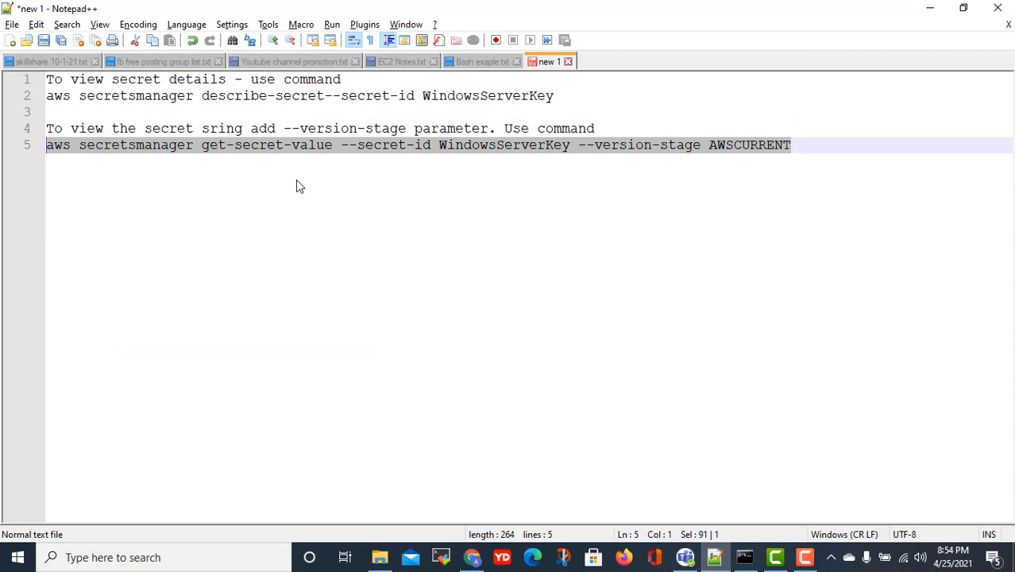
- Replace WindowsServerKey with TestApp in both the describe-secret and get-secret-value commands
click(248, 207)
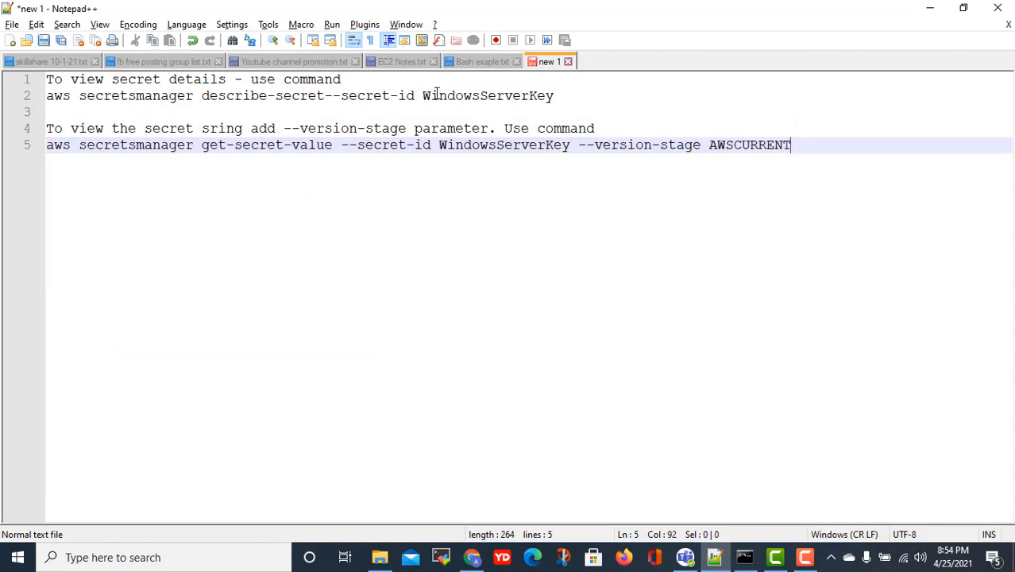
drag(554, 96, 422, 96)
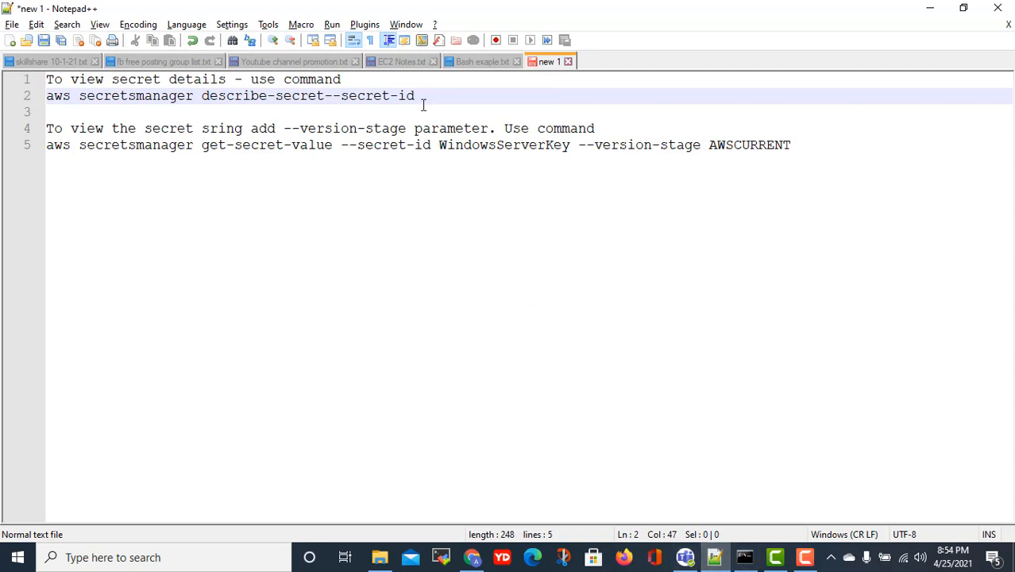
text(TestApp)
drag(570, 144, 439, 145)
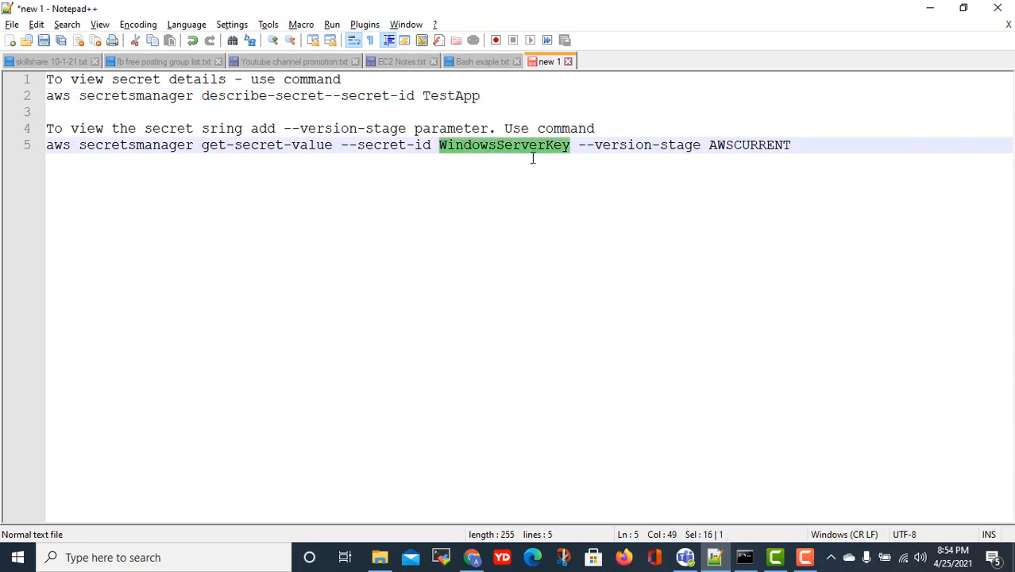
text(Testa)
key(BackSpace)
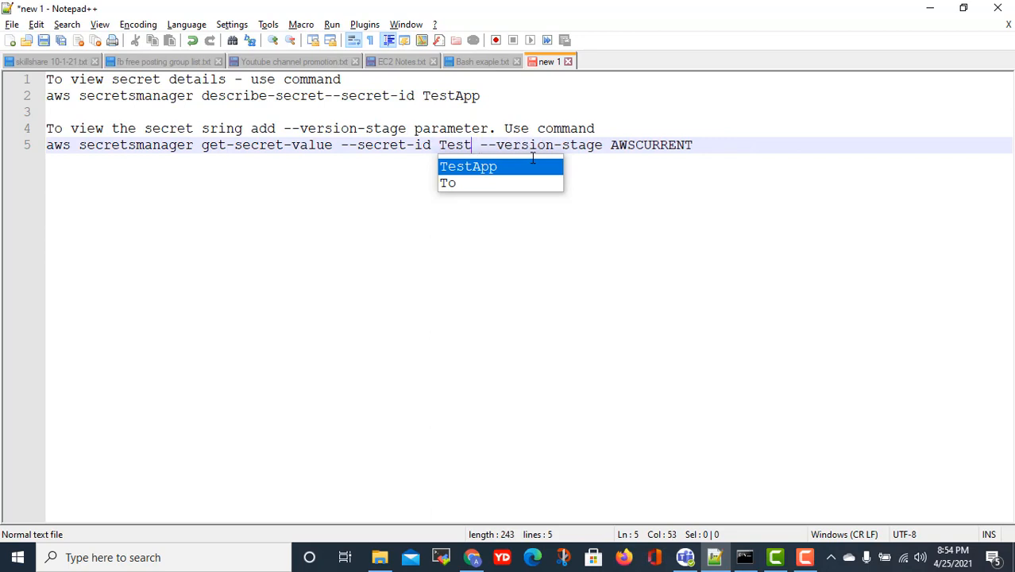
text(App)
- Select the full describe-secret command on line 2 of the notes, ready to copy
key(alt+Tab)
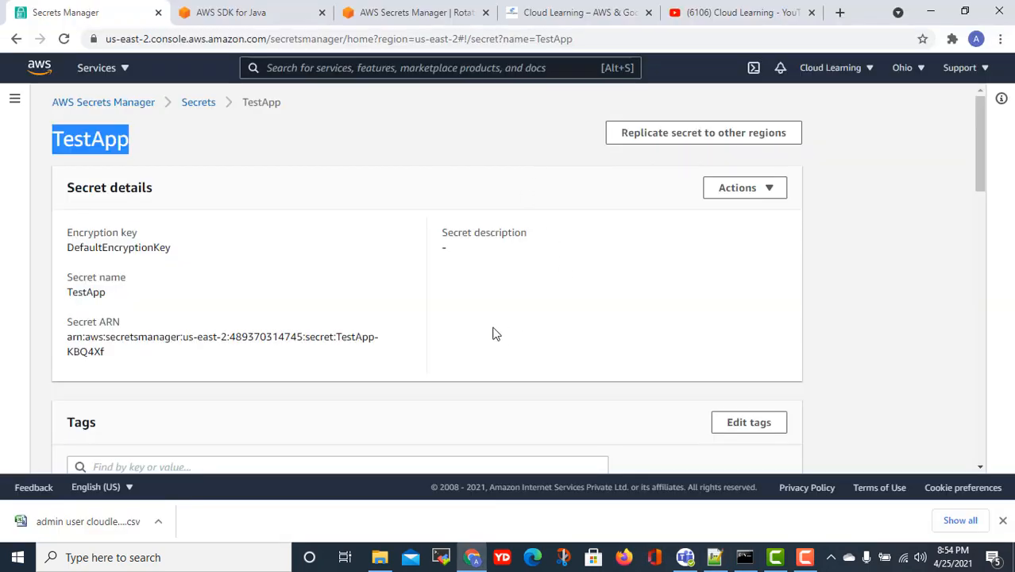
click(293, 288)
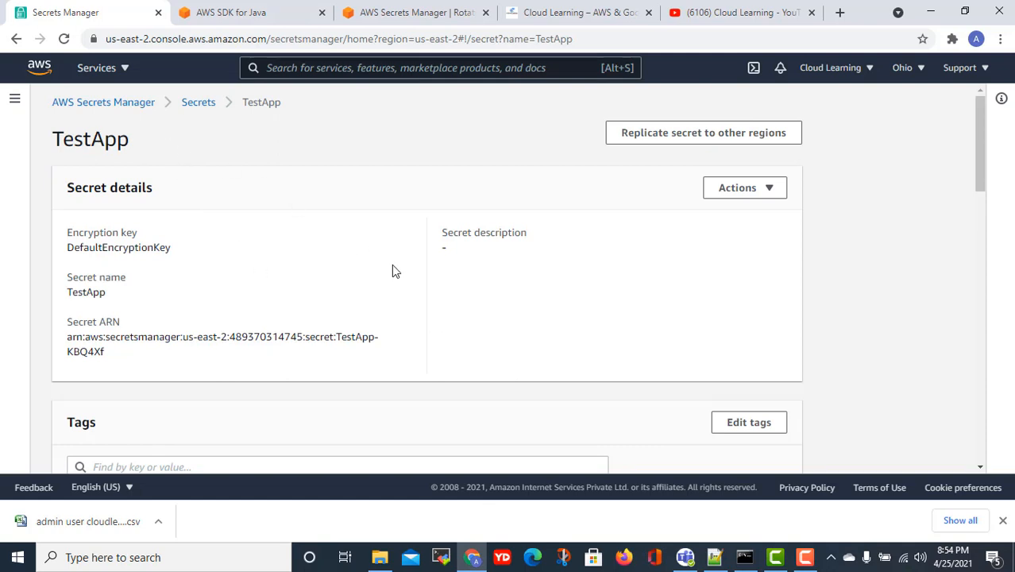
scroll(391, 265, down, 3)
scroll(392, 270, up, 3)
scroll(426, 318, down, 2)
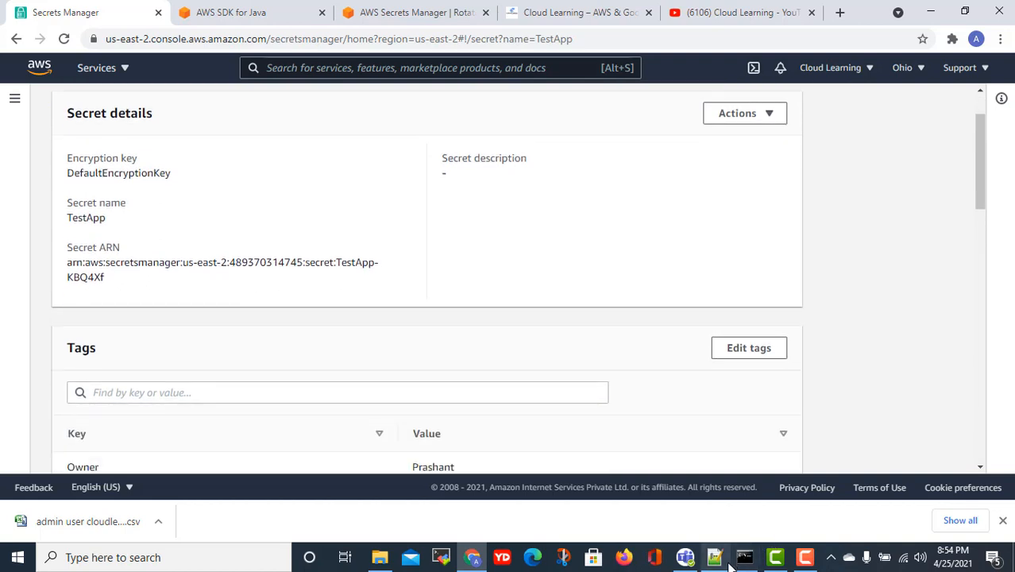
click(714, 557)
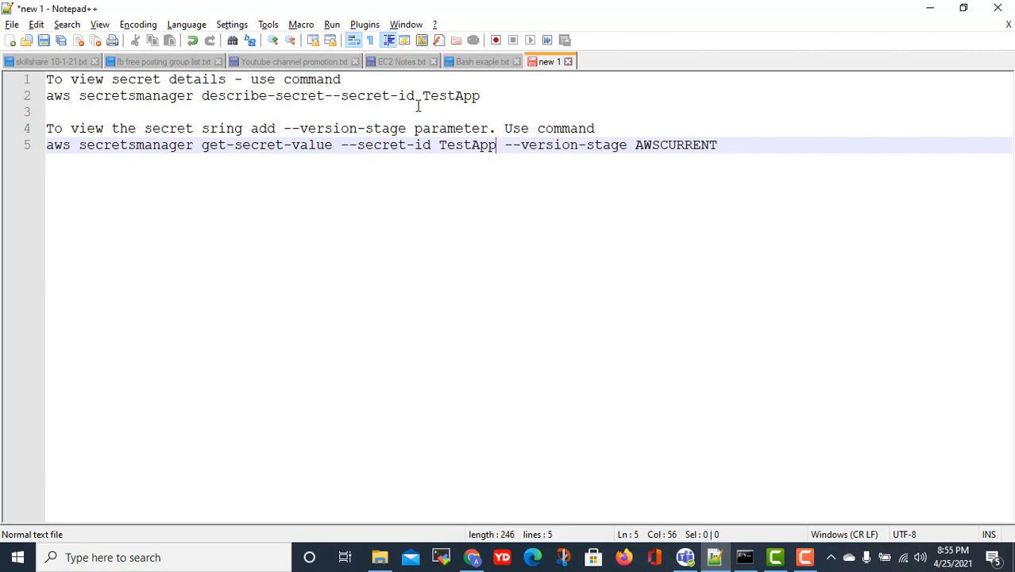
drag(483, 96, 442, 102)
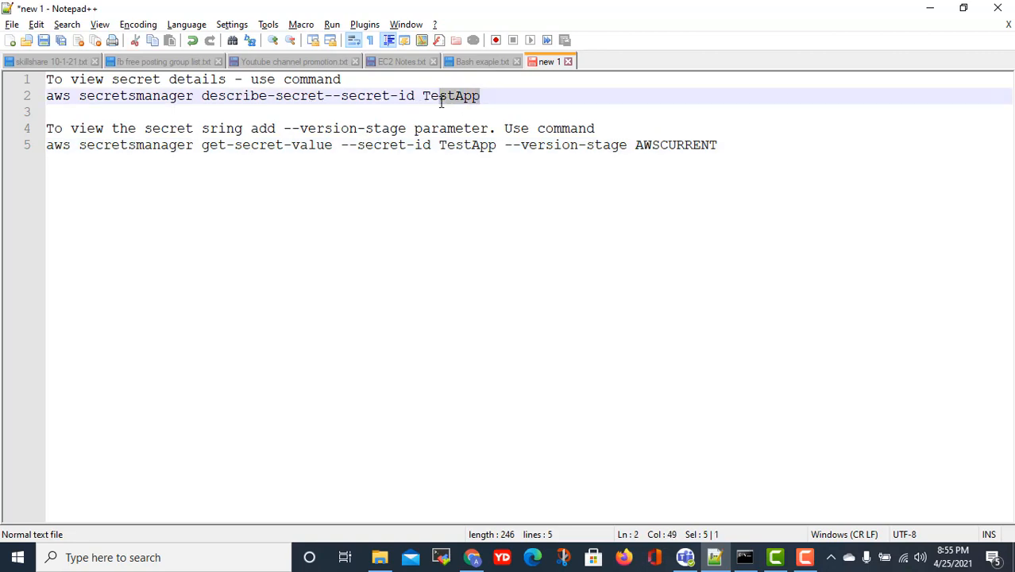
click(485, 100)
key(shift+Home)
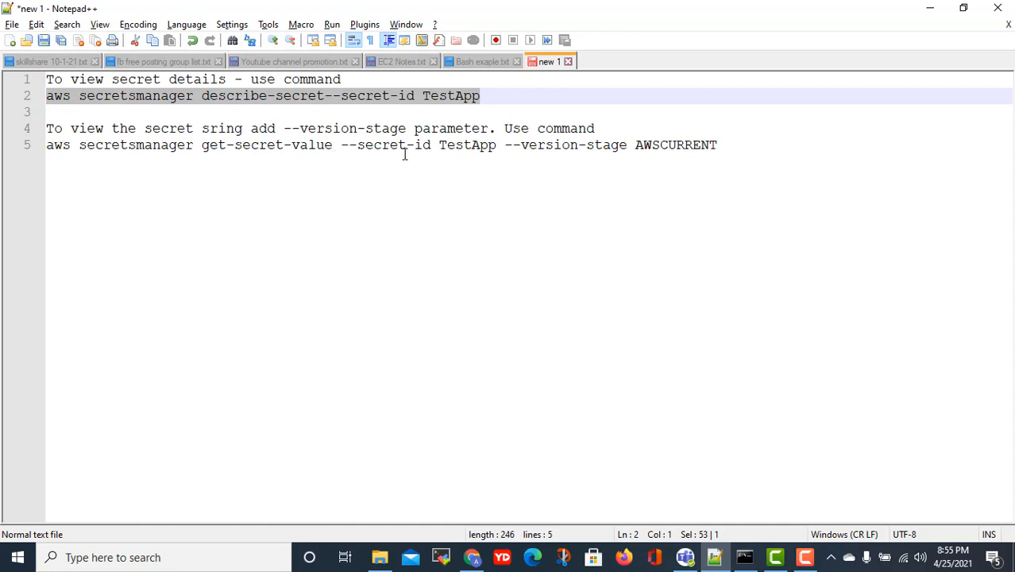
click(481, 150)
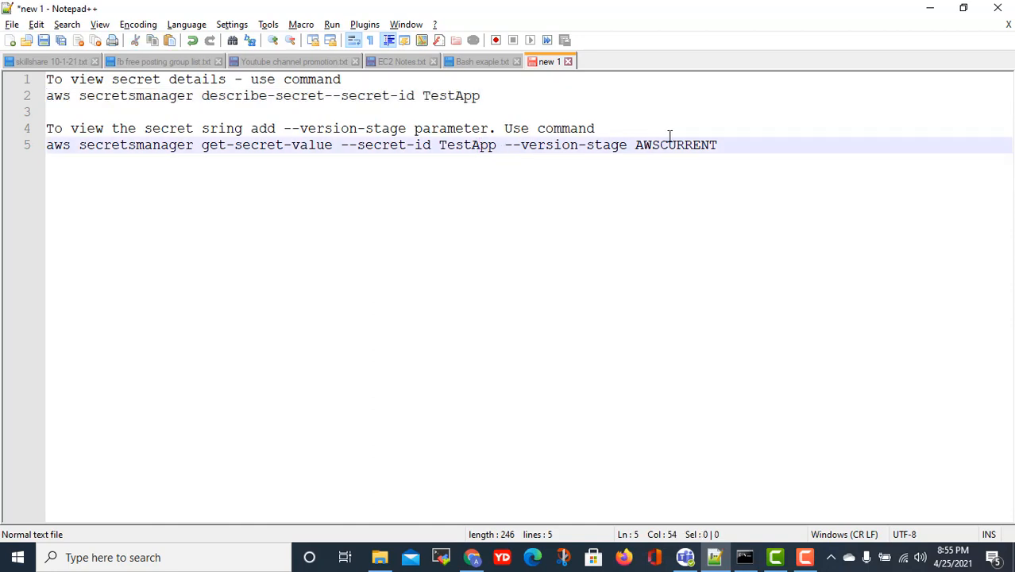
click(521, 102)
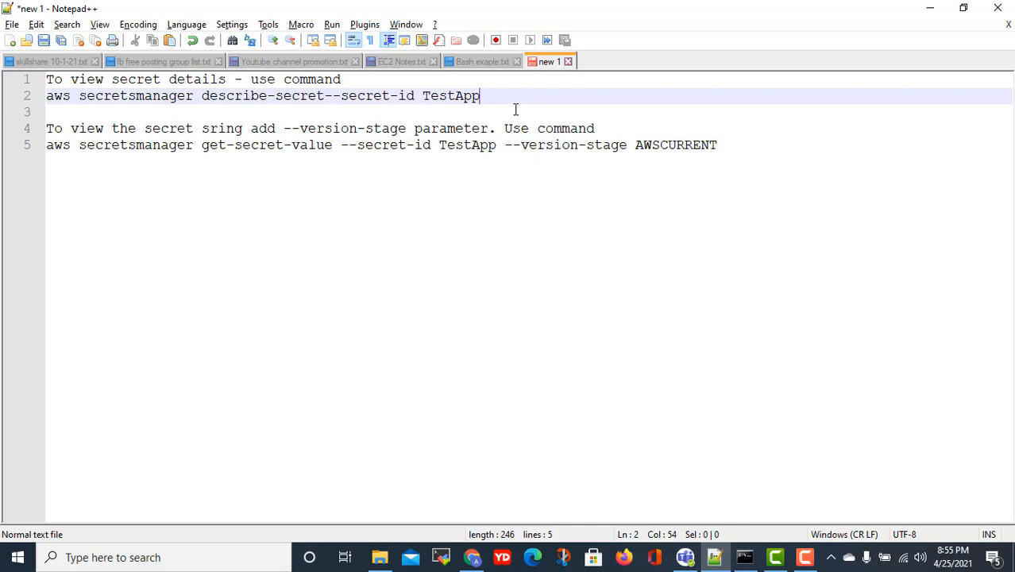
key(shift+Home)
key(cmd+c)
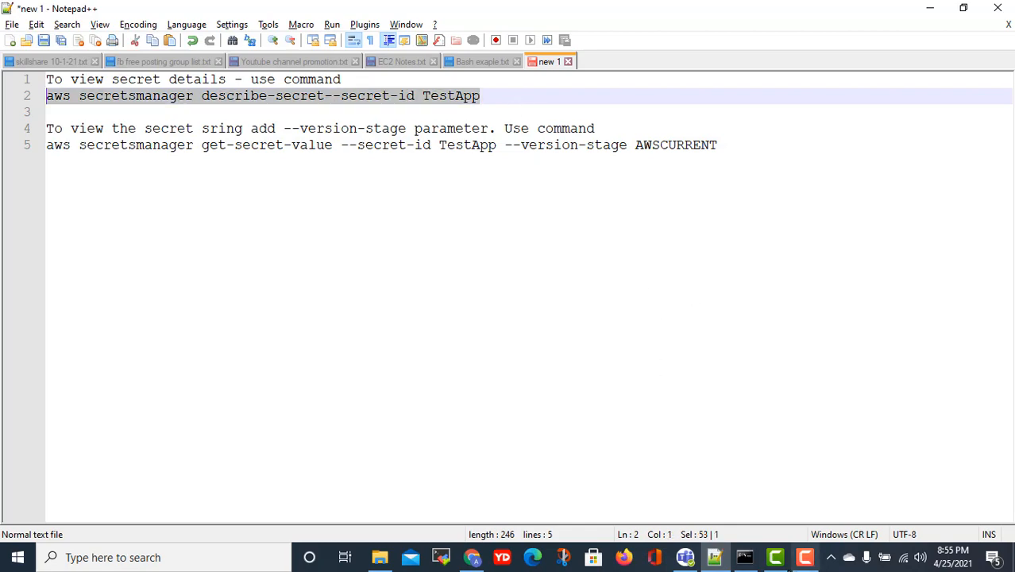
- Paste the describe-secret command into Command Prompt and run it
click(744, 557)
scroll(553, 443, down, 2)
scroll(550, 429, up, 7)
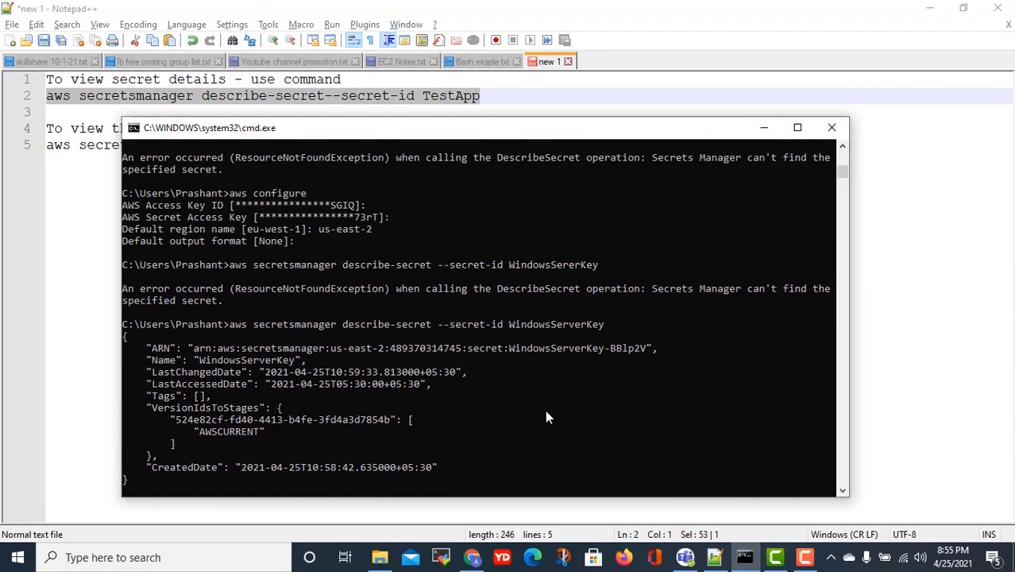
scroll(546, 412, down, 9)
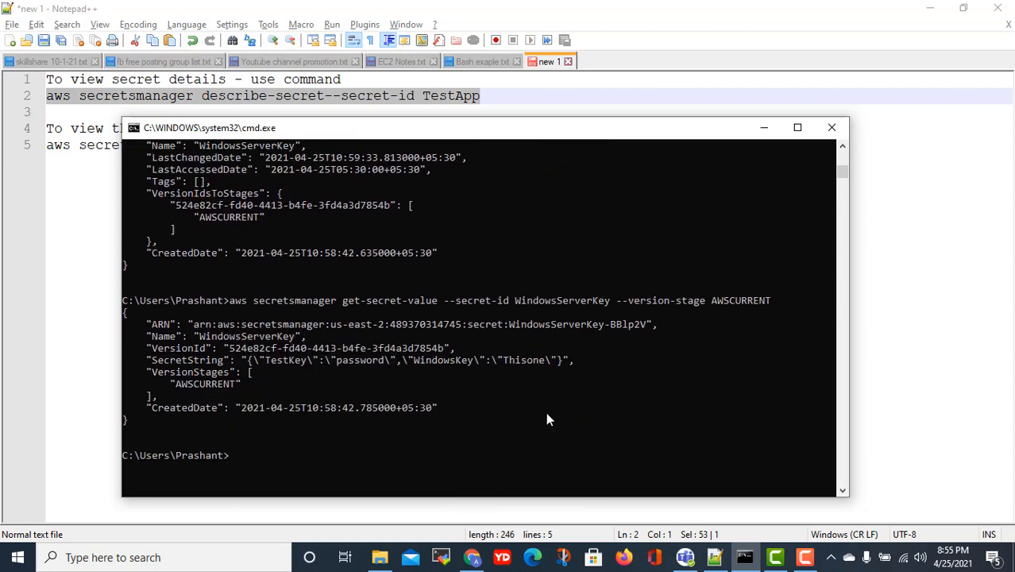
right_click(406, 411)
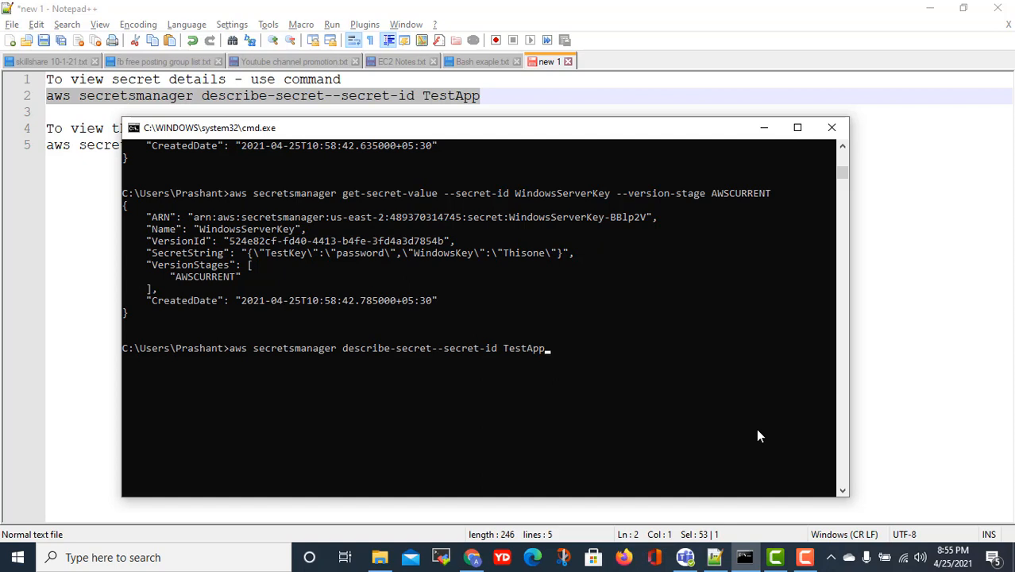
key(Return)
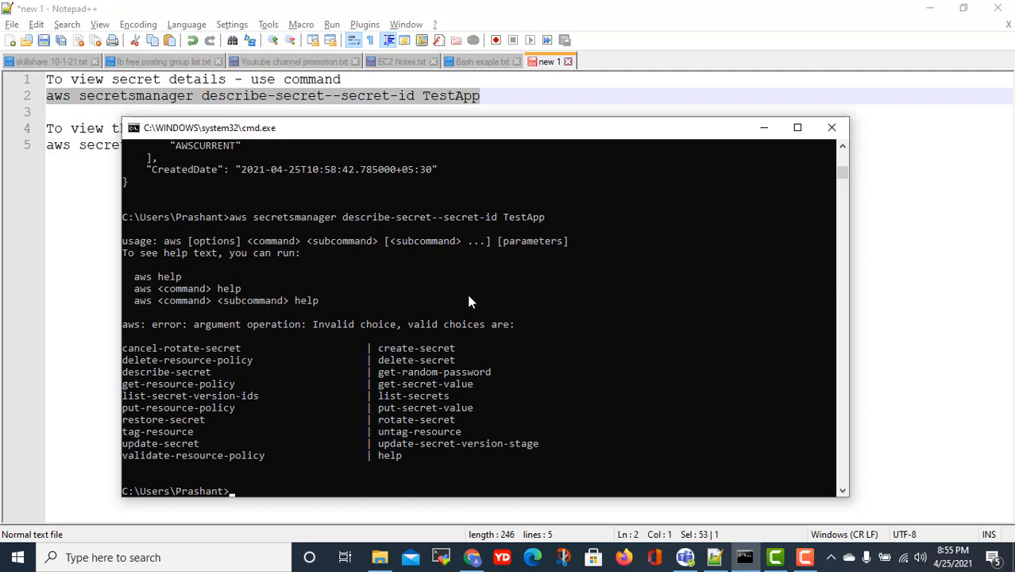
- Recall the earlier command, replace the old secret name with TestApp, and rerun describe-secret
key(Up)
key(Up)
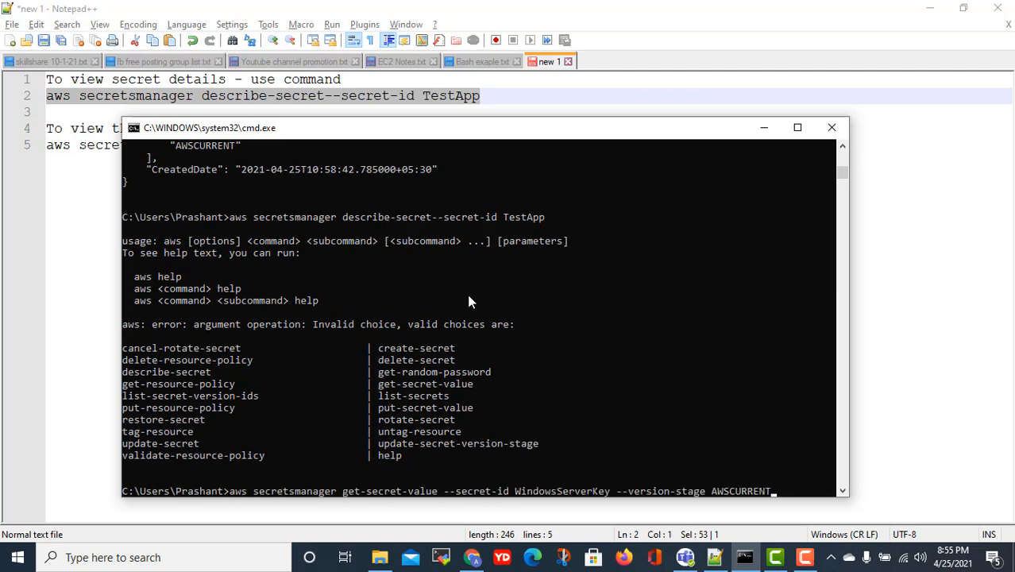
key(Up)
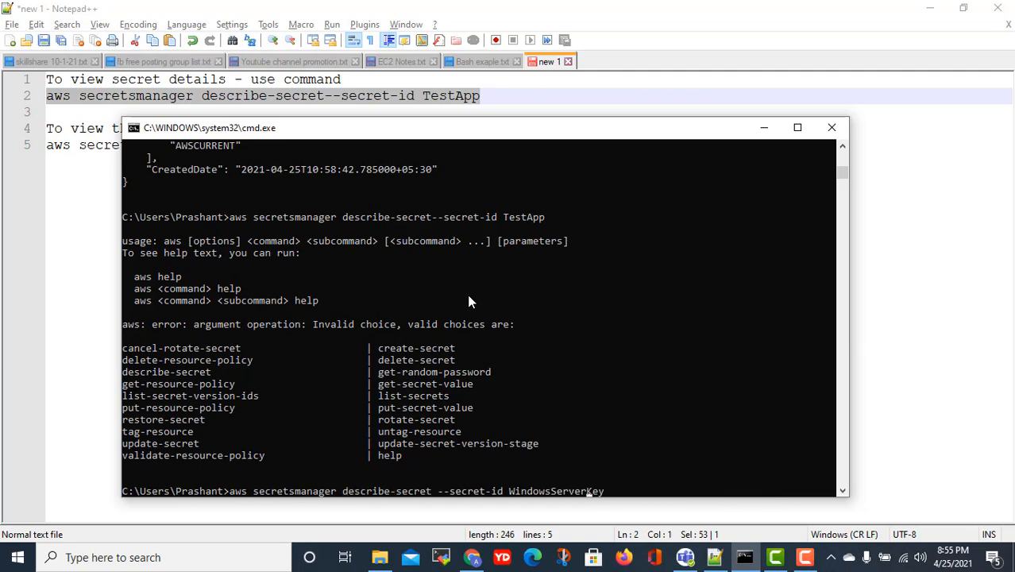
key(Left)
key(Left)
key(Left)
key(Left)
key(Left)
key(Left)
key(Left)
key(Left)
key(Left)
key(Left)
key(Left)
key(Left)
key(Delete)
key(Delete)
key(Delete)
key(Delete)
key(Delete)
key(Delete)
key(Delete)
key(Delete)
key(Delete)
key(Delete)
key(Delete)
key(Delete)
key(Delete)
key(Delete)
key(Delete)
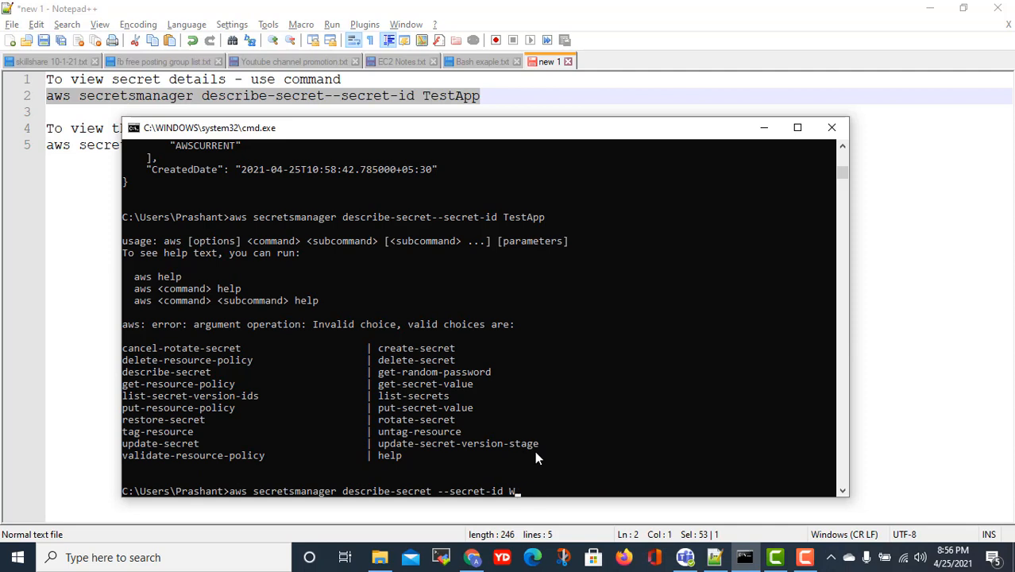
key(BackSpace)
text(TestApp)
key(Return)
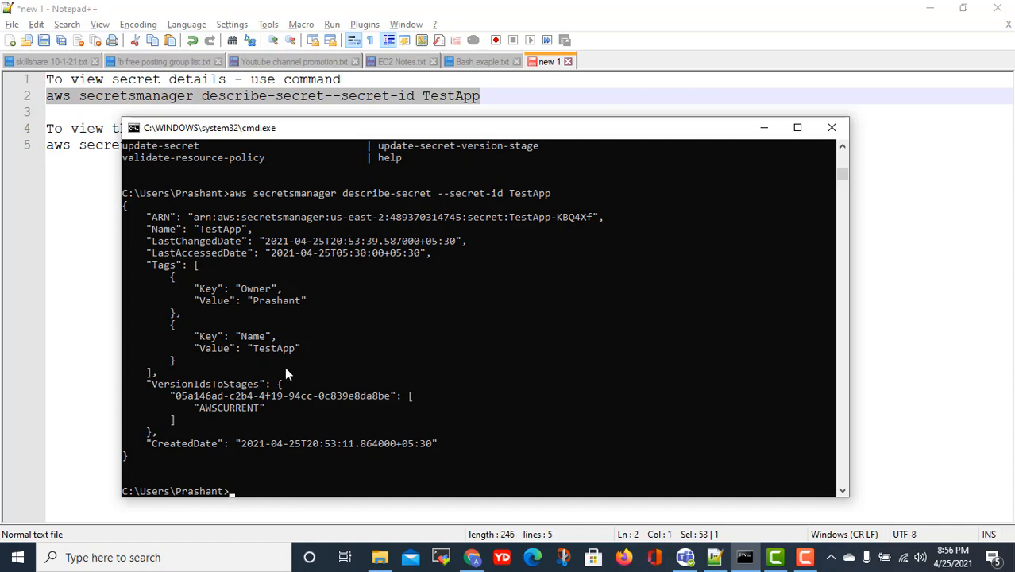
scroll(267, 393, down, 1)
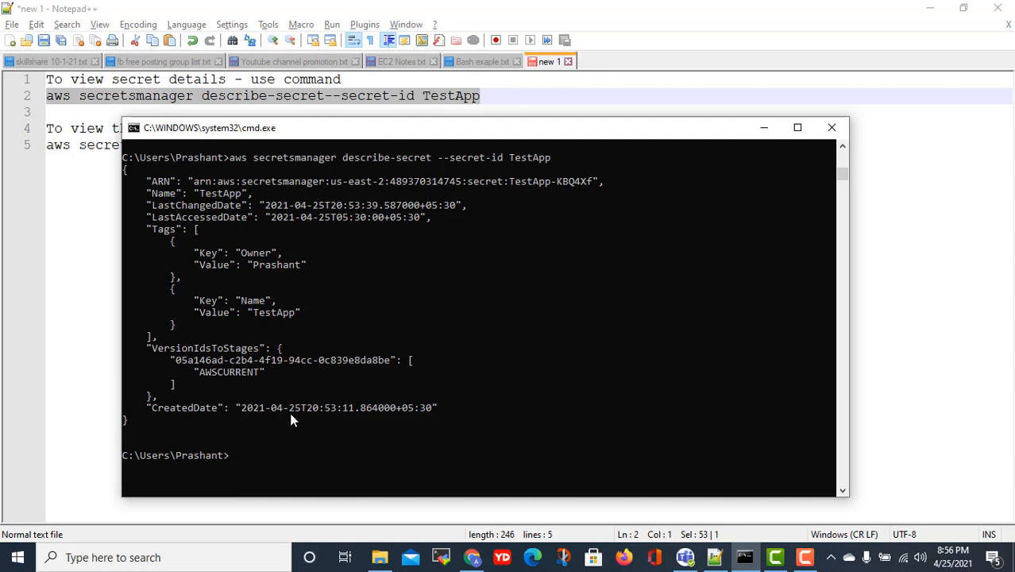
- Recall get-secret-value, change the secret-id to TestApp, and run it
key(Up)
key(Up)
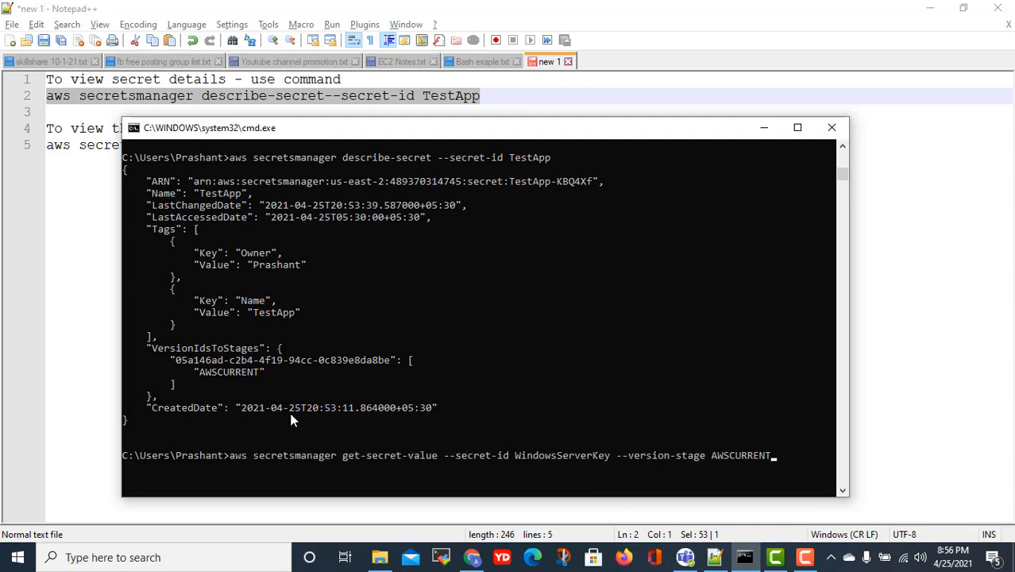
key(Left)
key(Left)
key(Left)
key(Left)
key(Left)
key(Left)
key(Left)
key(Left)
key(Left)
key(Left)
key(Left)
key(Left)
key(Left)
key(Left)
key(Left)
key(Left)
key(Left)
key(Left)
key(Left)
key(Left)
key(Left)
key(Left)
key(Left)
key(Left)
key(Left)
key(Left)
key(Left)
key(Left)
key(Left)
key(BackSpace)
key(BackSpace)
key(BackSpace)
key(BackSpace)
key(BackSpace)
key(BackSpace)
key(BackSpace)
key(BackSpace)
key(BackSpace)
key(BackSpace)
key(BackSpace)
key(BackSpace)
key(BackSpace)
key(BackSpace)
key(BackSpace)
key(BackSpace)
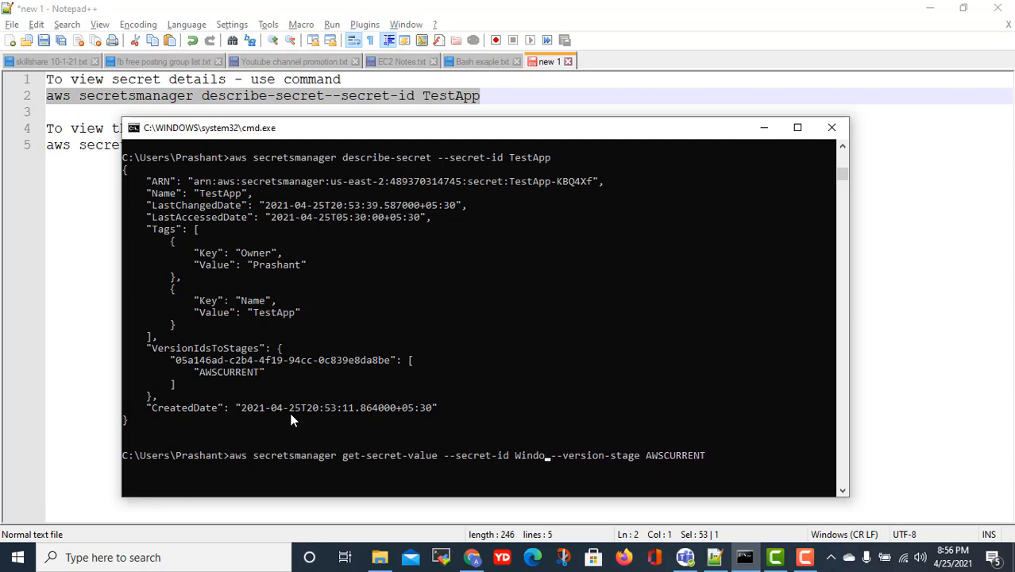
text(TestApp)
key(Return)
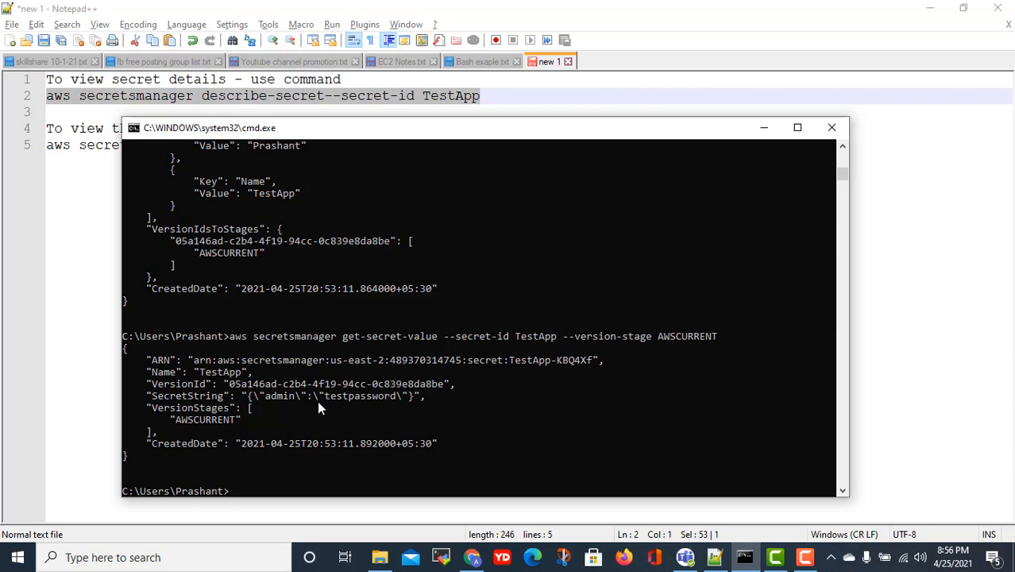
- Highlight the username in the SecretString output and minimize the Notepad++ notes
drag(271, 398, 378, 397)
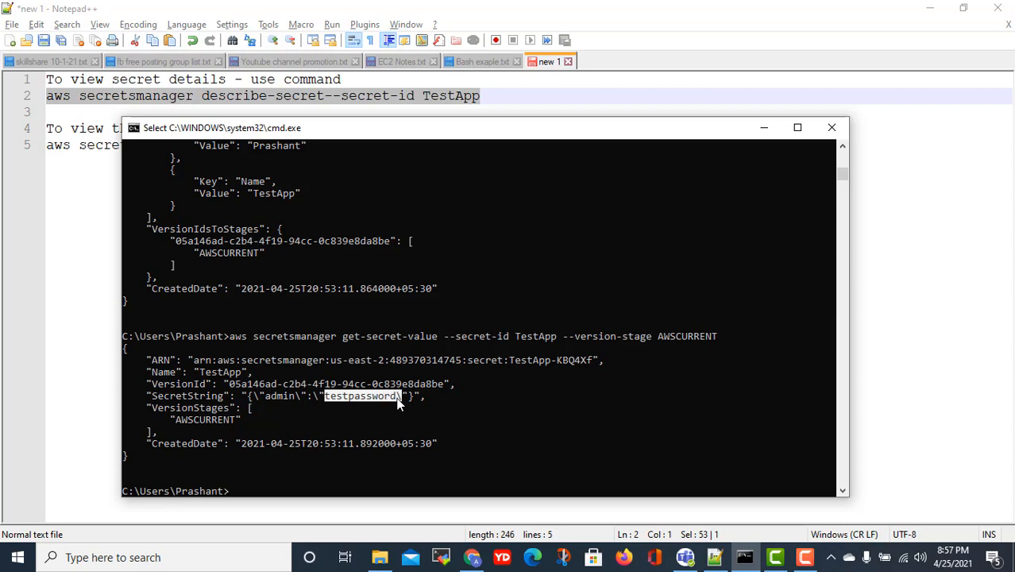
click(981, 318)
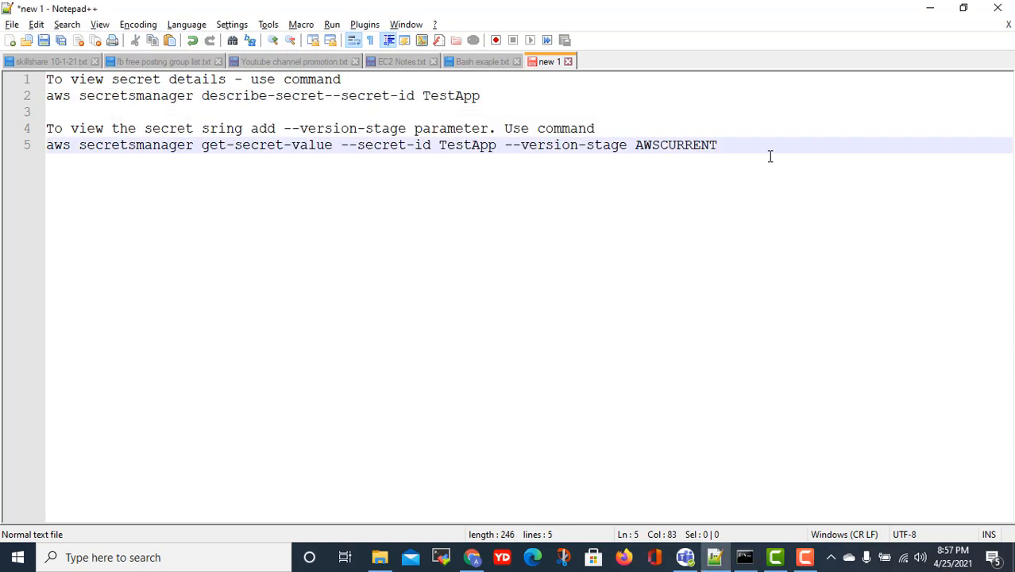
click(931, 11)
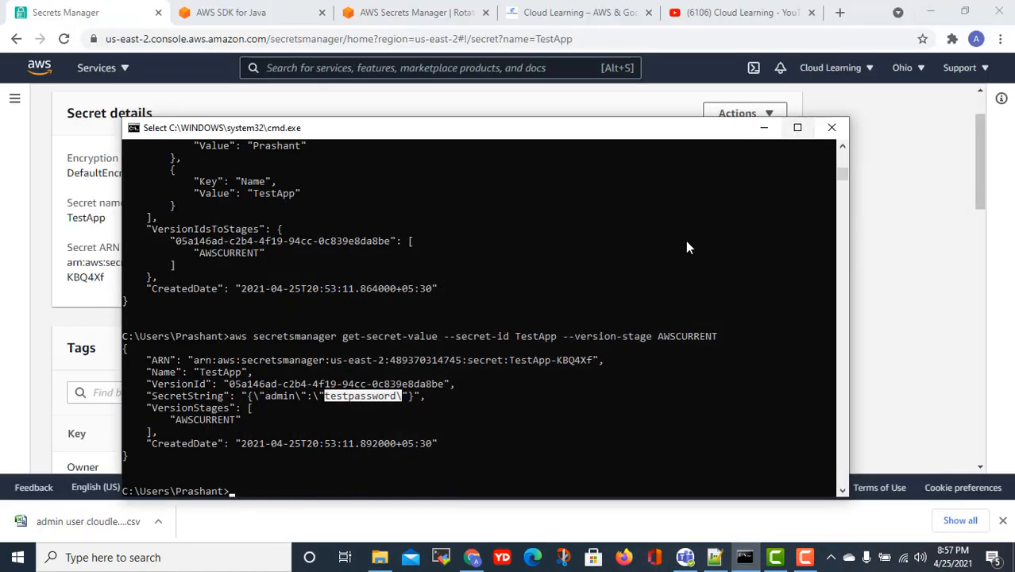
drag(687, 242, 722, 226)
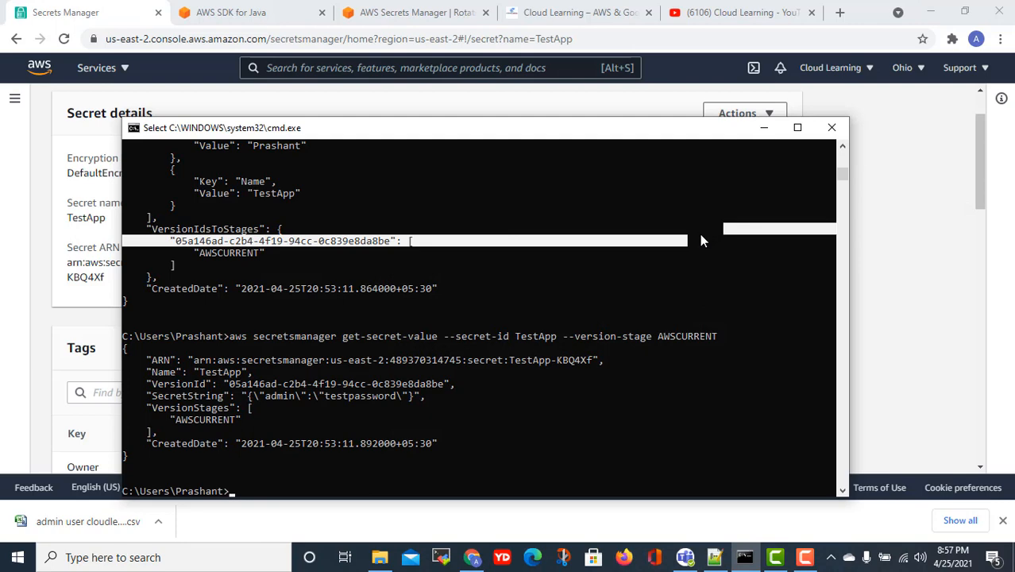
- Switch to the Cloud Learning YouTube tab and page the created playlists forward to AWS Hindi Videos
click(724, 7)
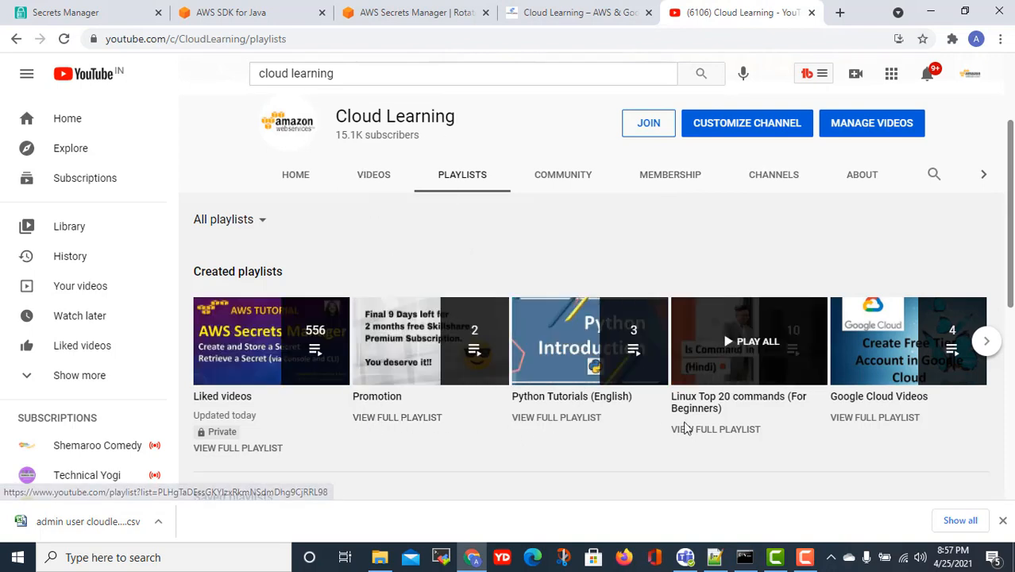
click(978, 350)
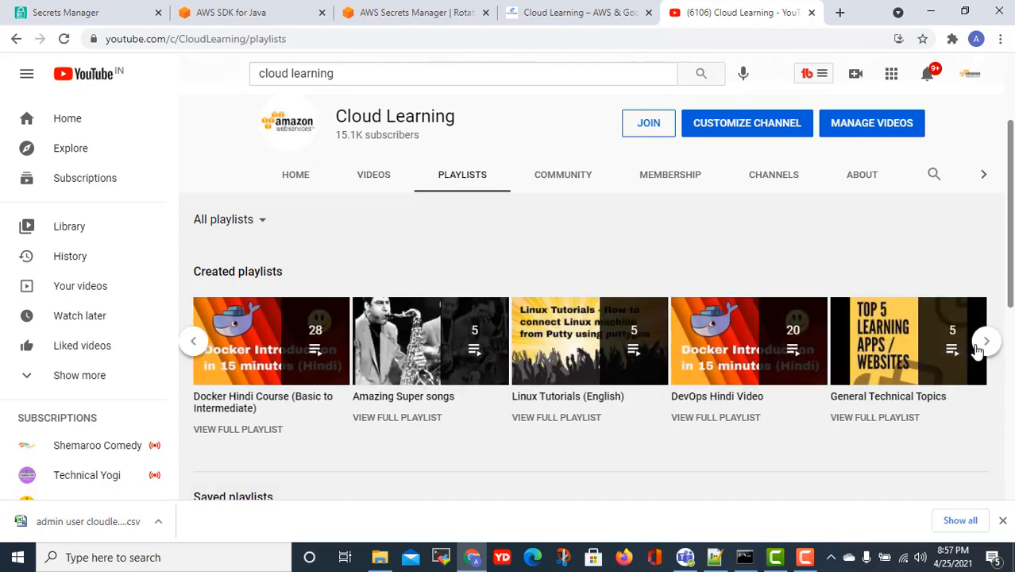
click(980, 348)
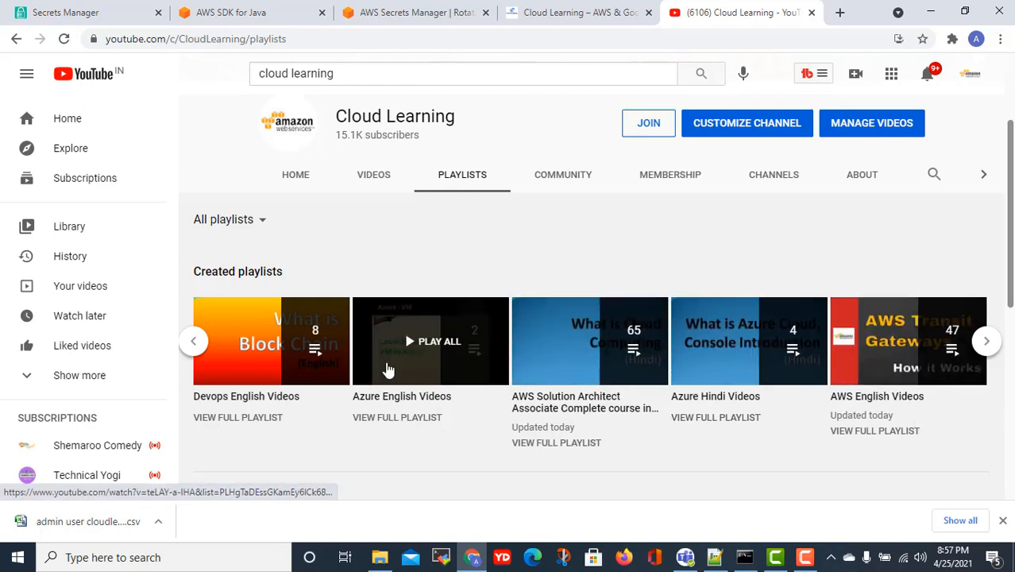
click(986, 341)
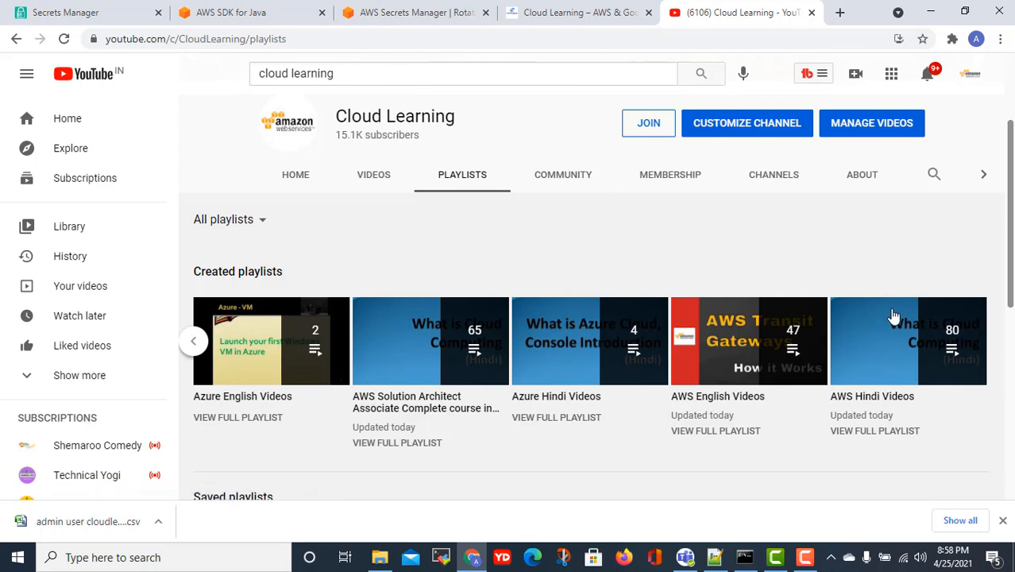
scroll(894, 318, up, 3)
scroll(896, 317, down, 3)
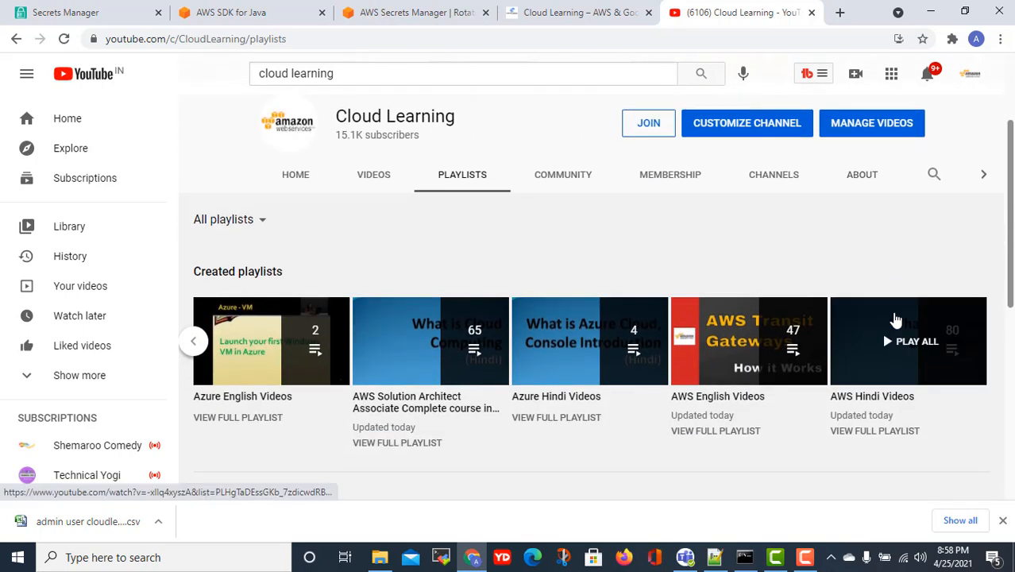